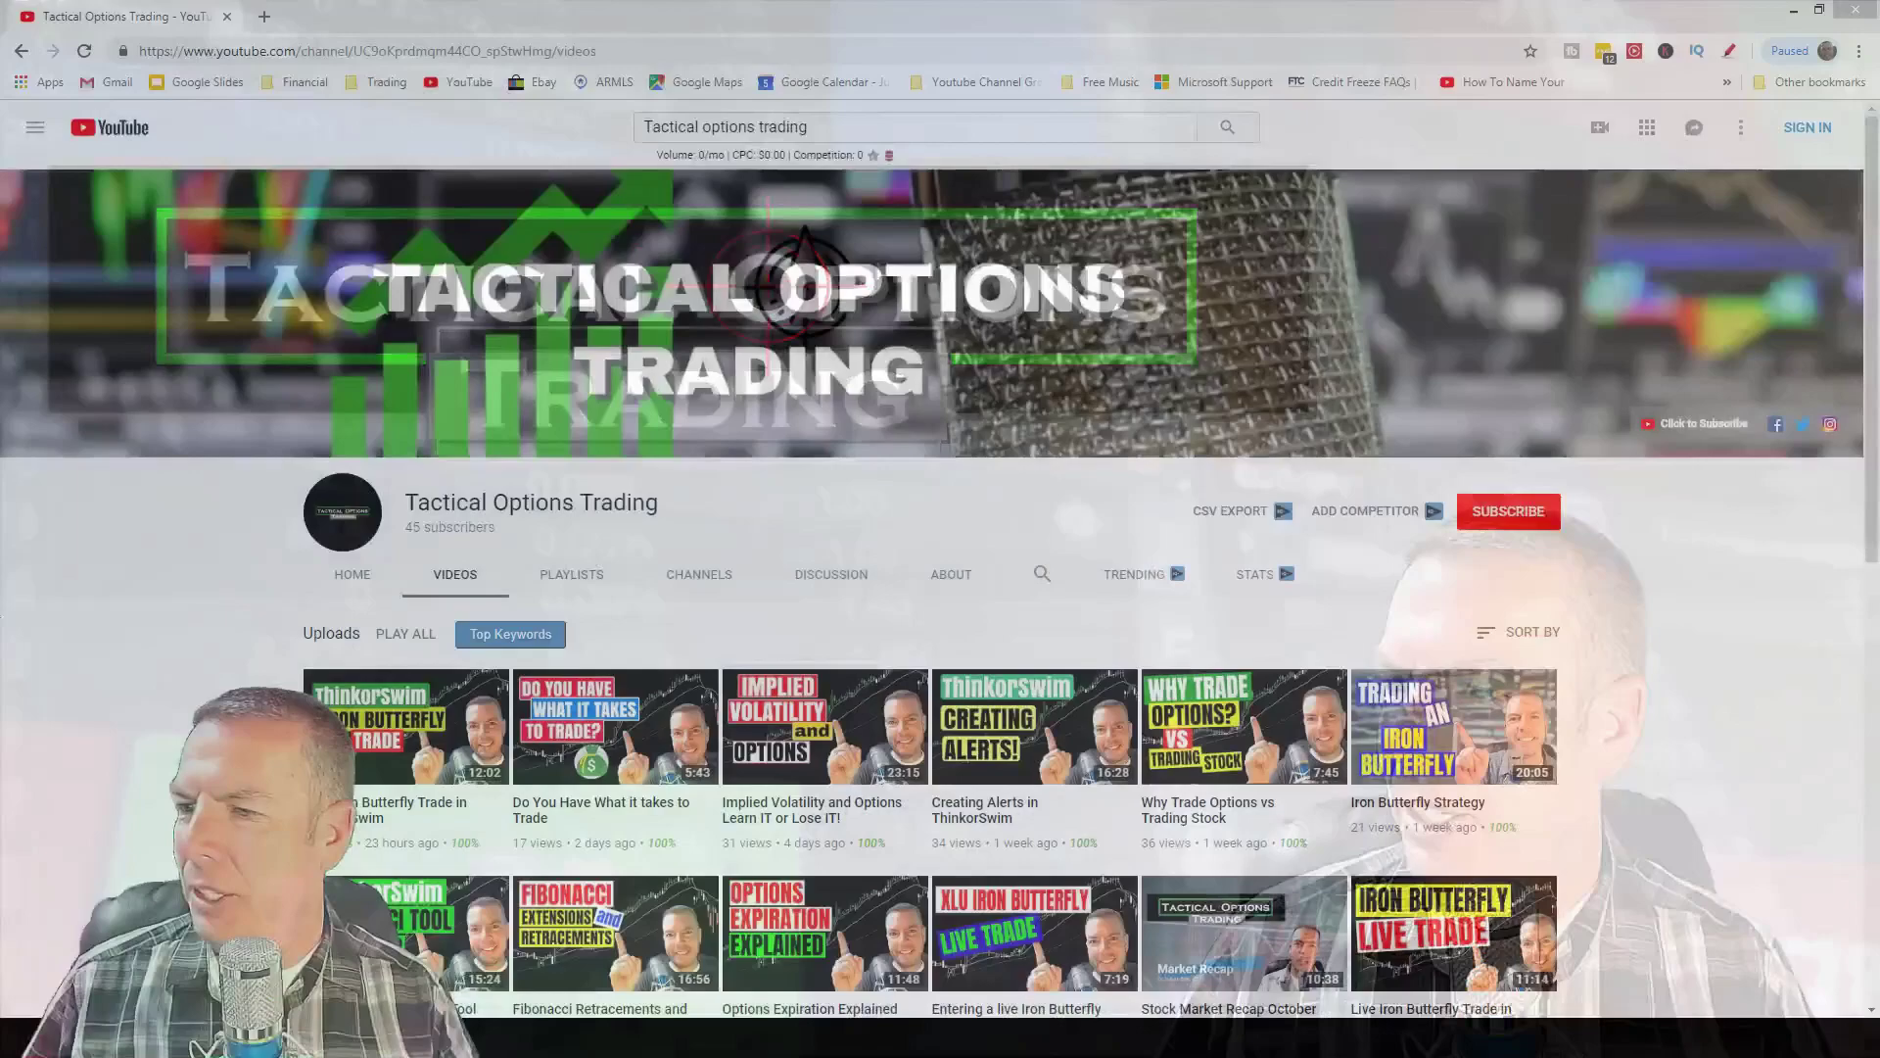
Scroll over the AMZN chart with its 8/21 EMAs and RSI panel, moving toward Scan.
scroll(193, 672, "down", 4)
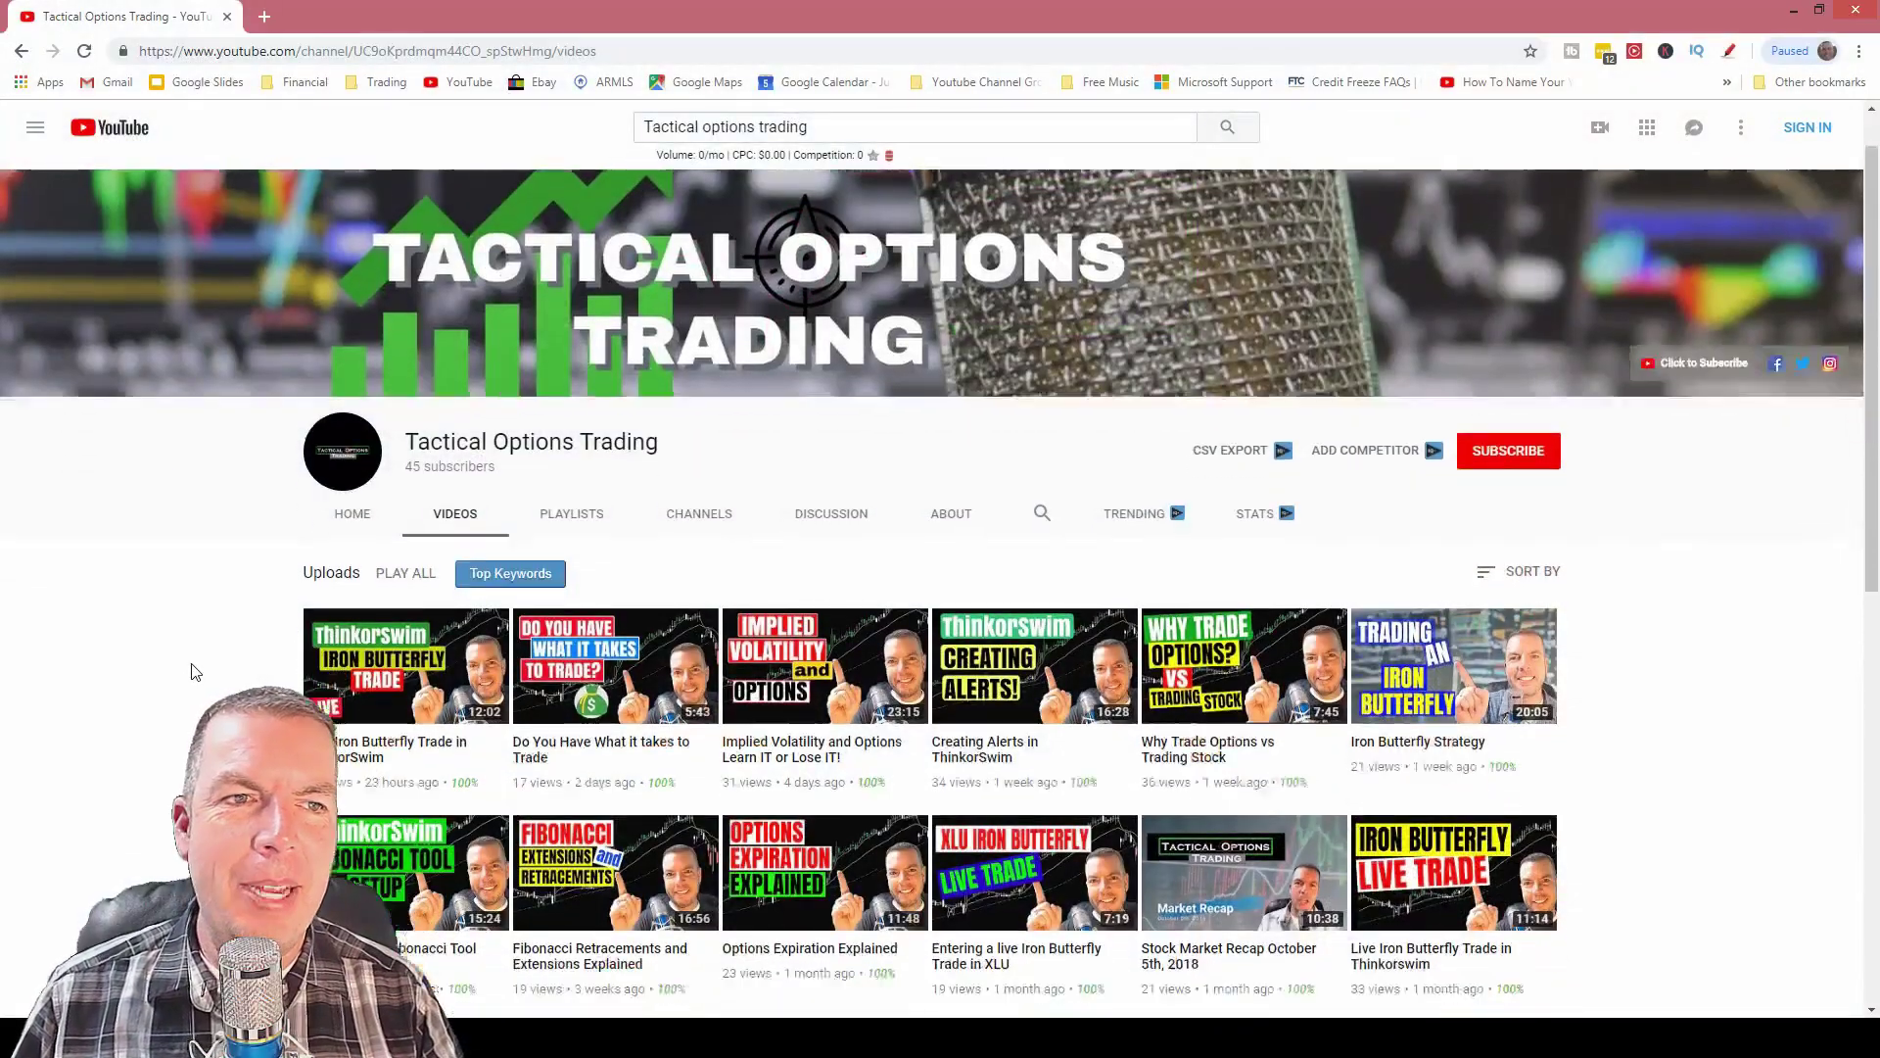
scroll(193, 671, "down", 2)
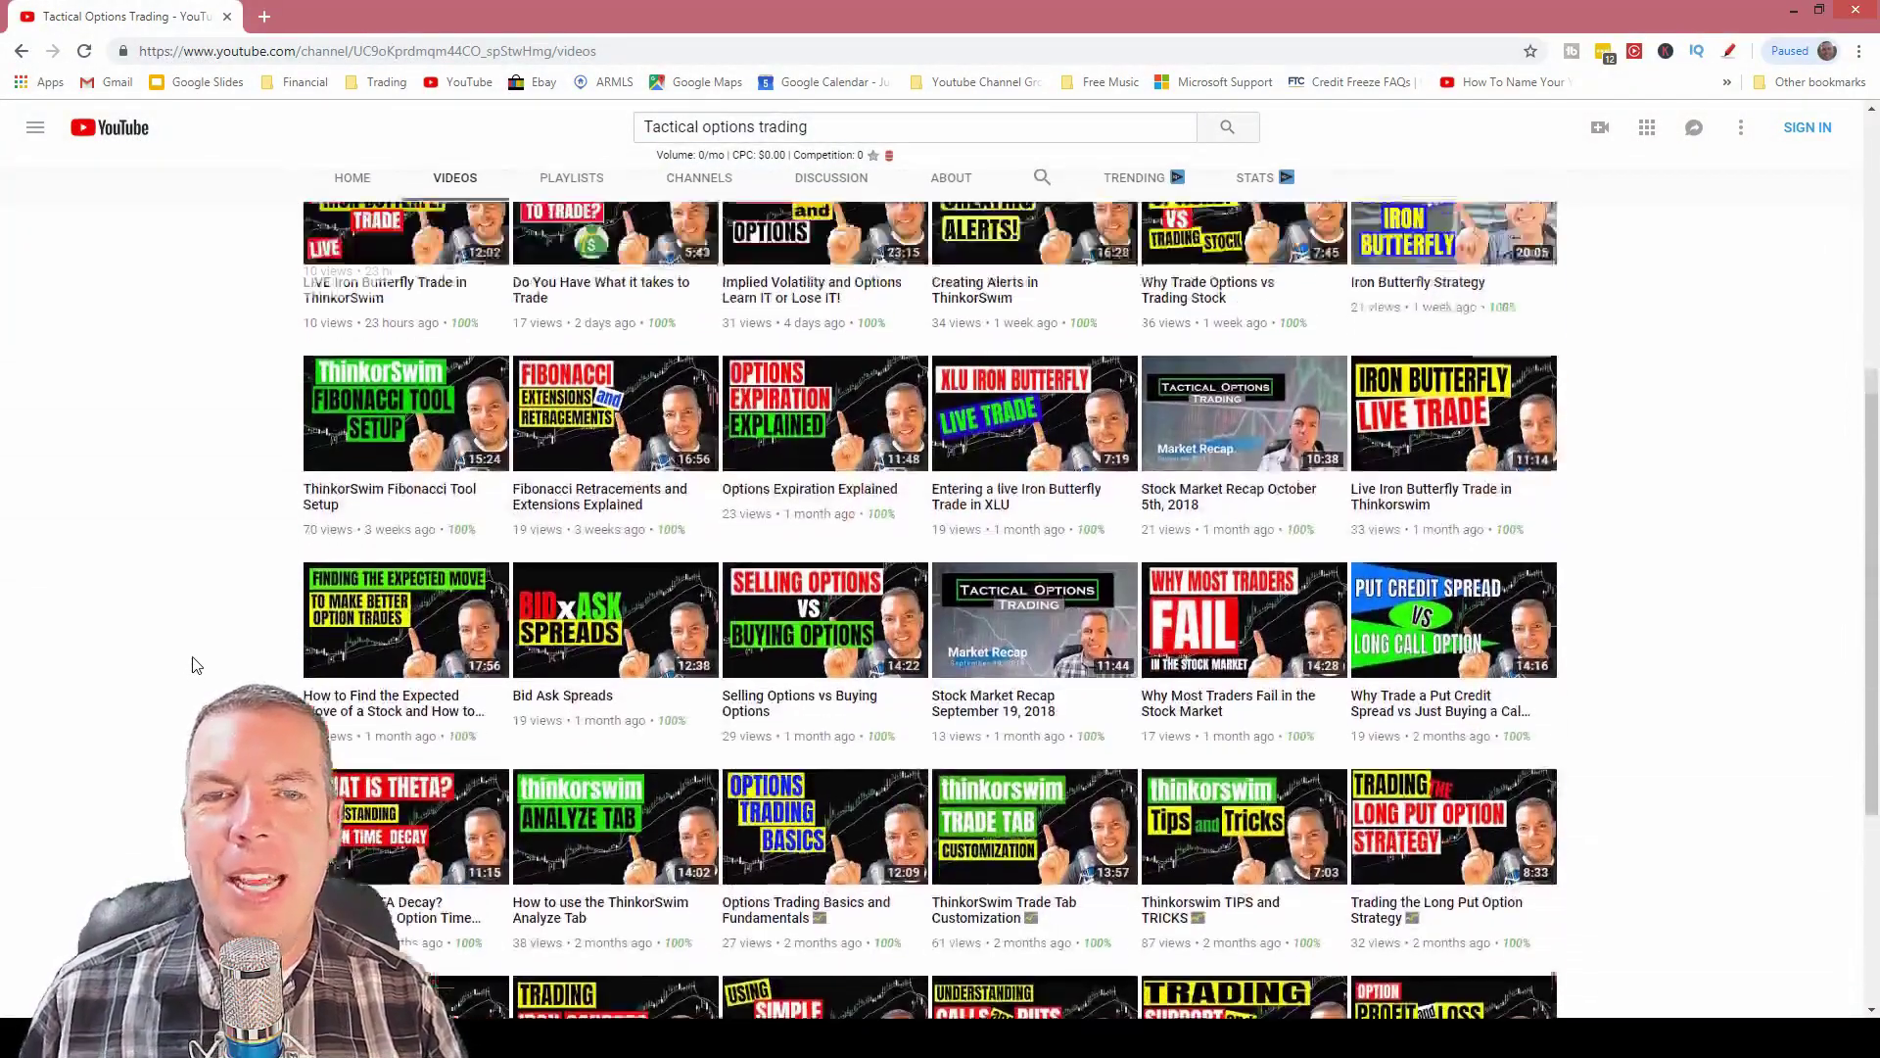
scroll(193, 661, "up", 6)
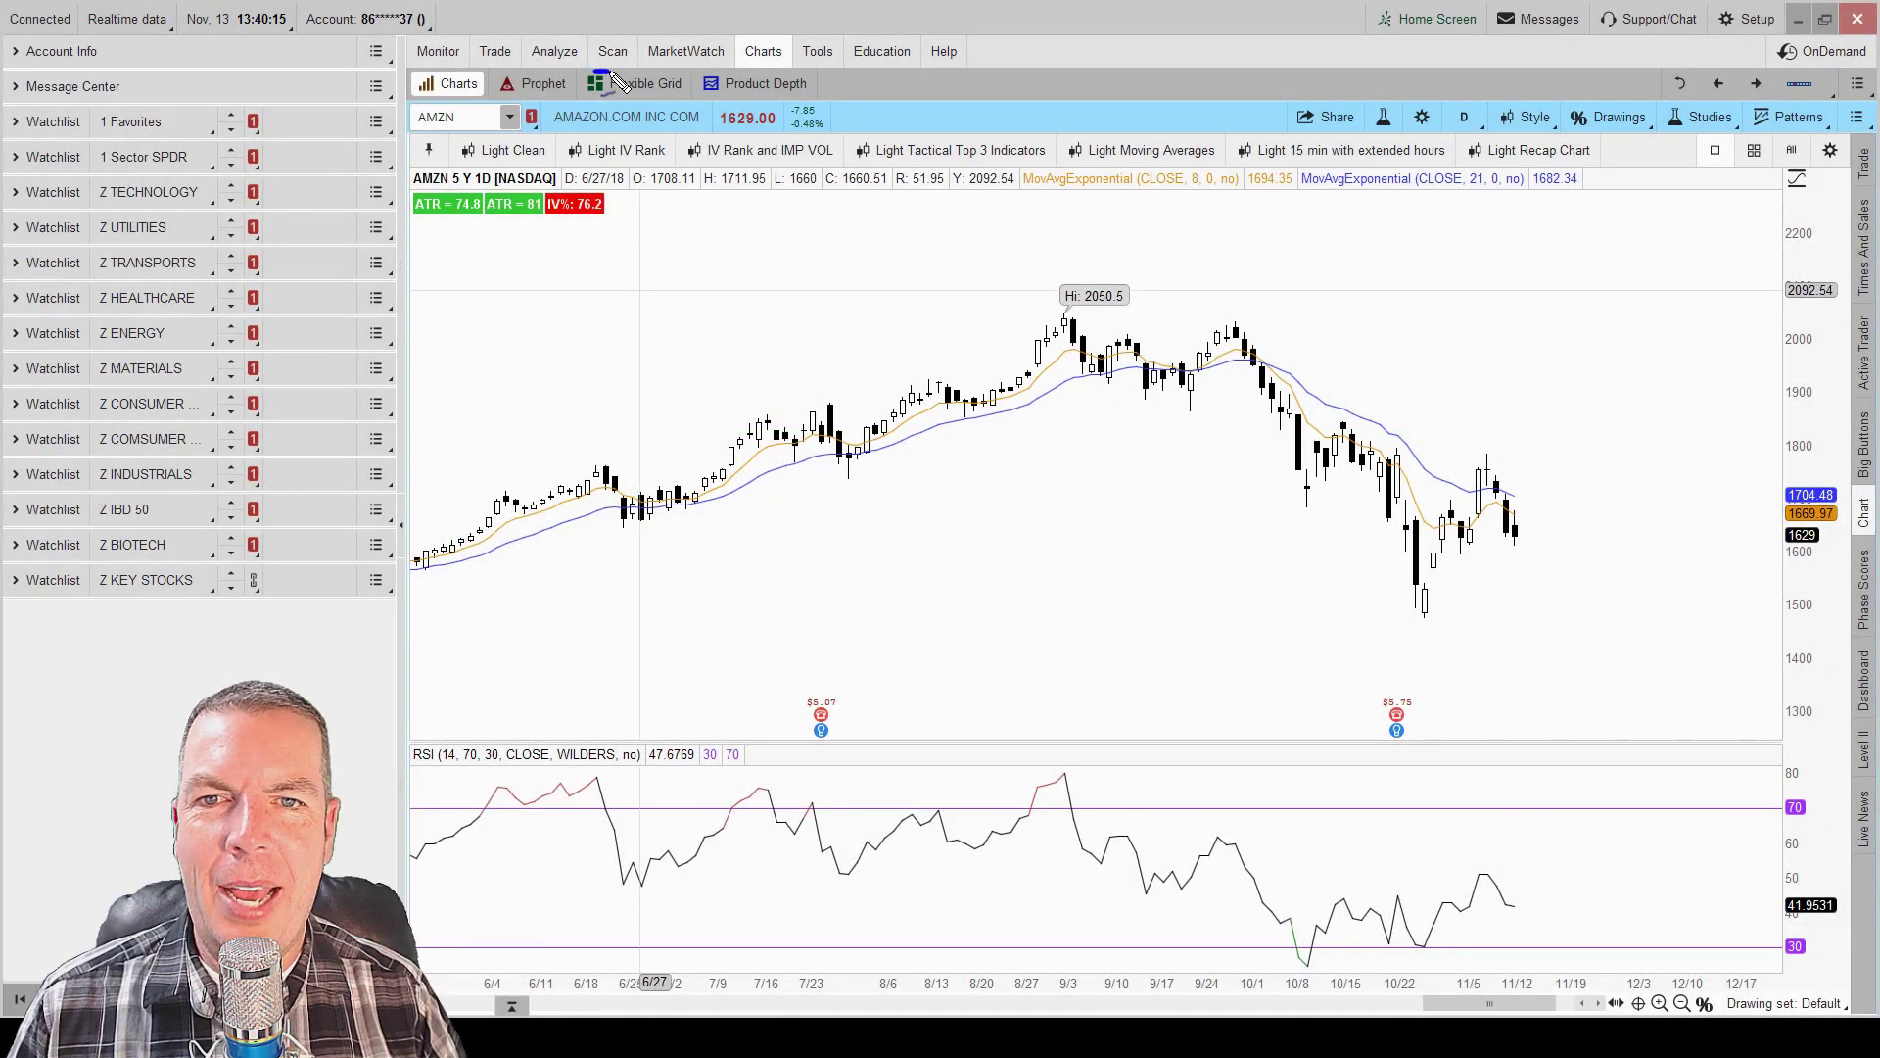
mouse_move(635, 73)
left_mouse_down()
mouse_move(643, 37)
mouse_move(605, 25)
mouse_move(600, 71)
left_mouse_up()
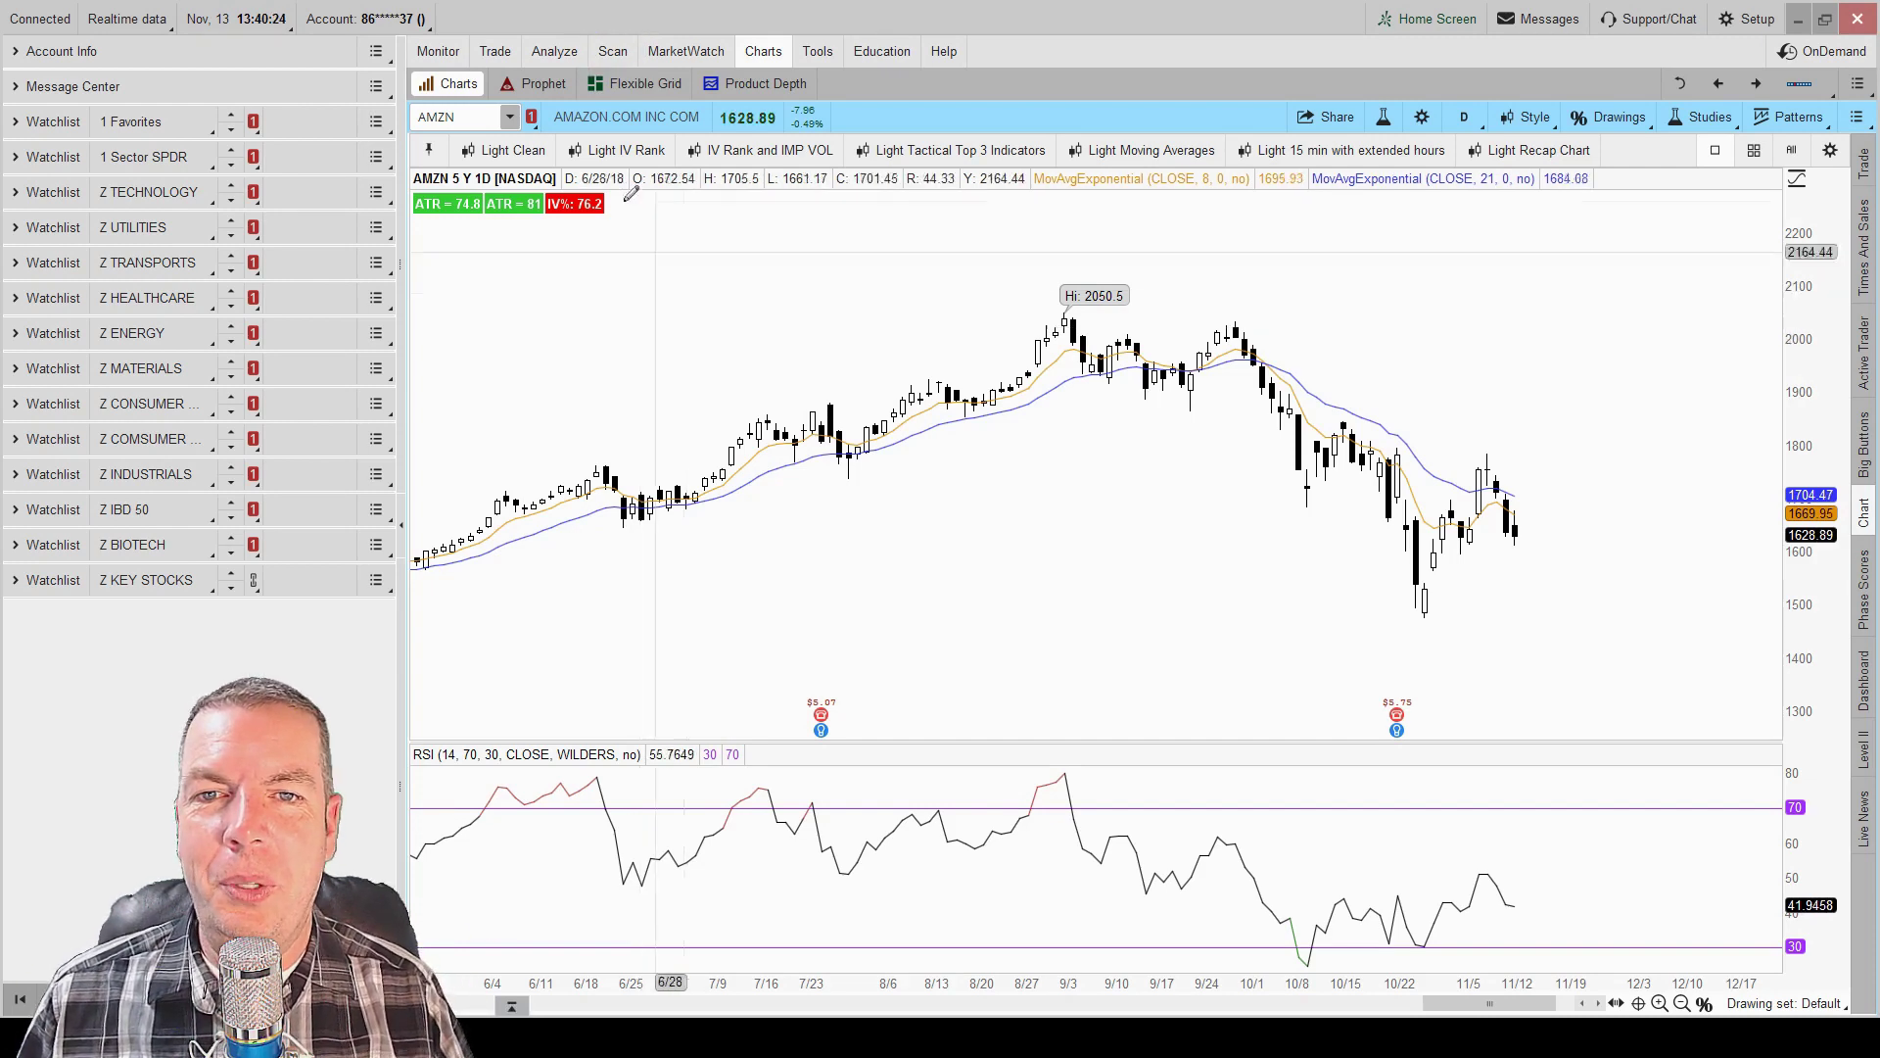
Open Stock Hacker and delete the Net change, Volume and % change filter rows.
left_click(611, 53)
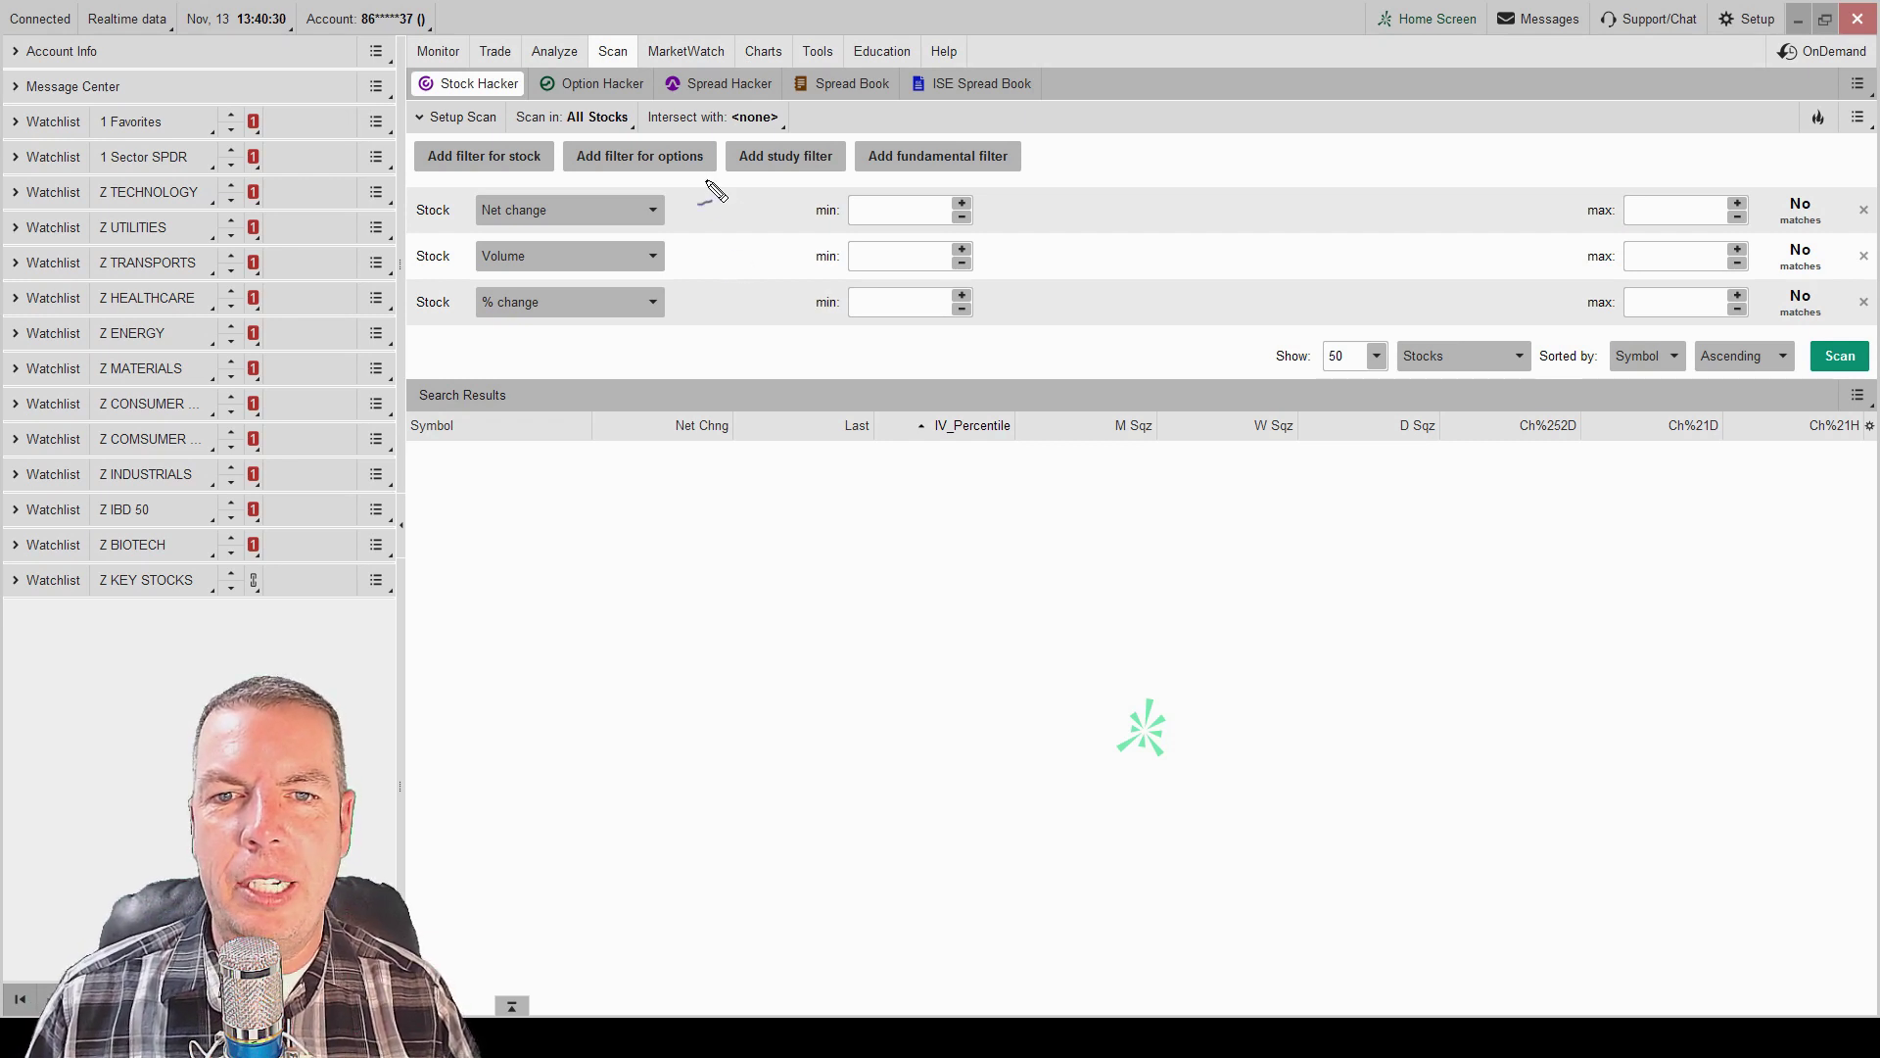
left_click_drag(704, 181, 736, 333)
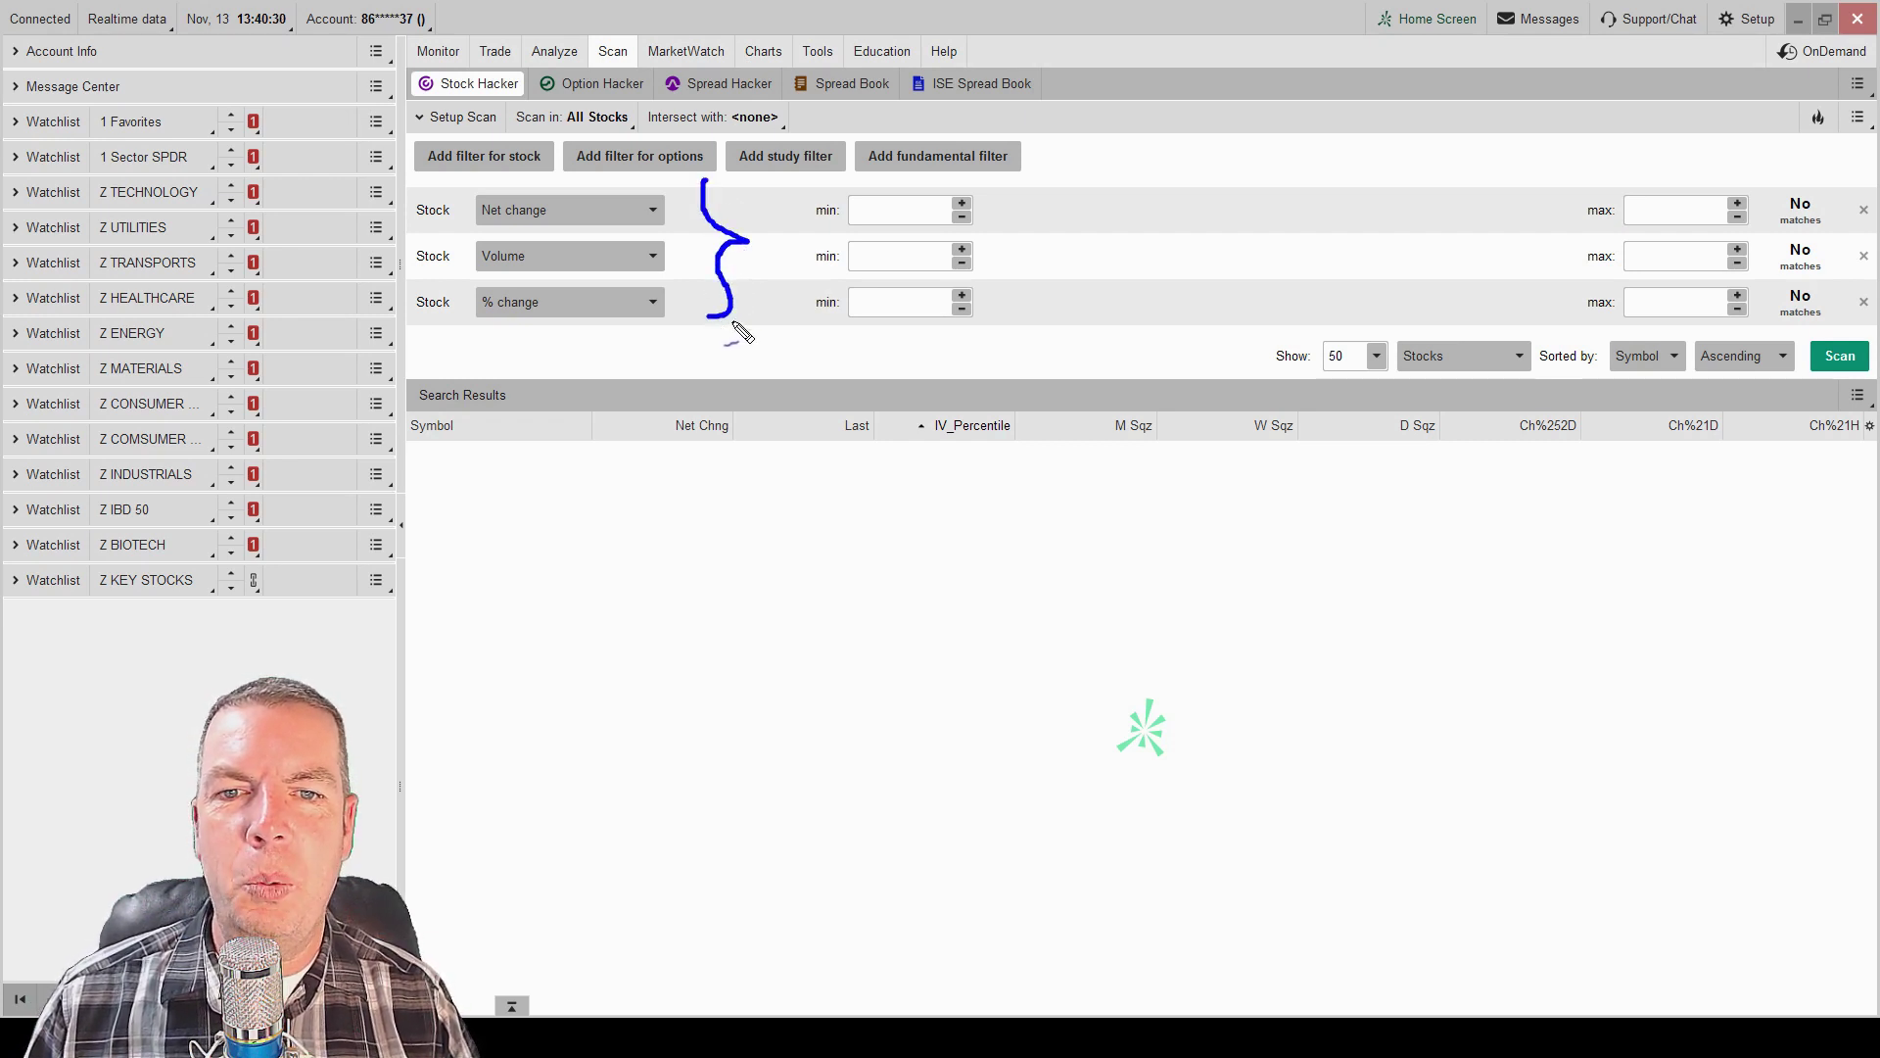
left_click(1864, 211)
left_click(1864, 211)
left_click(1863, 211)
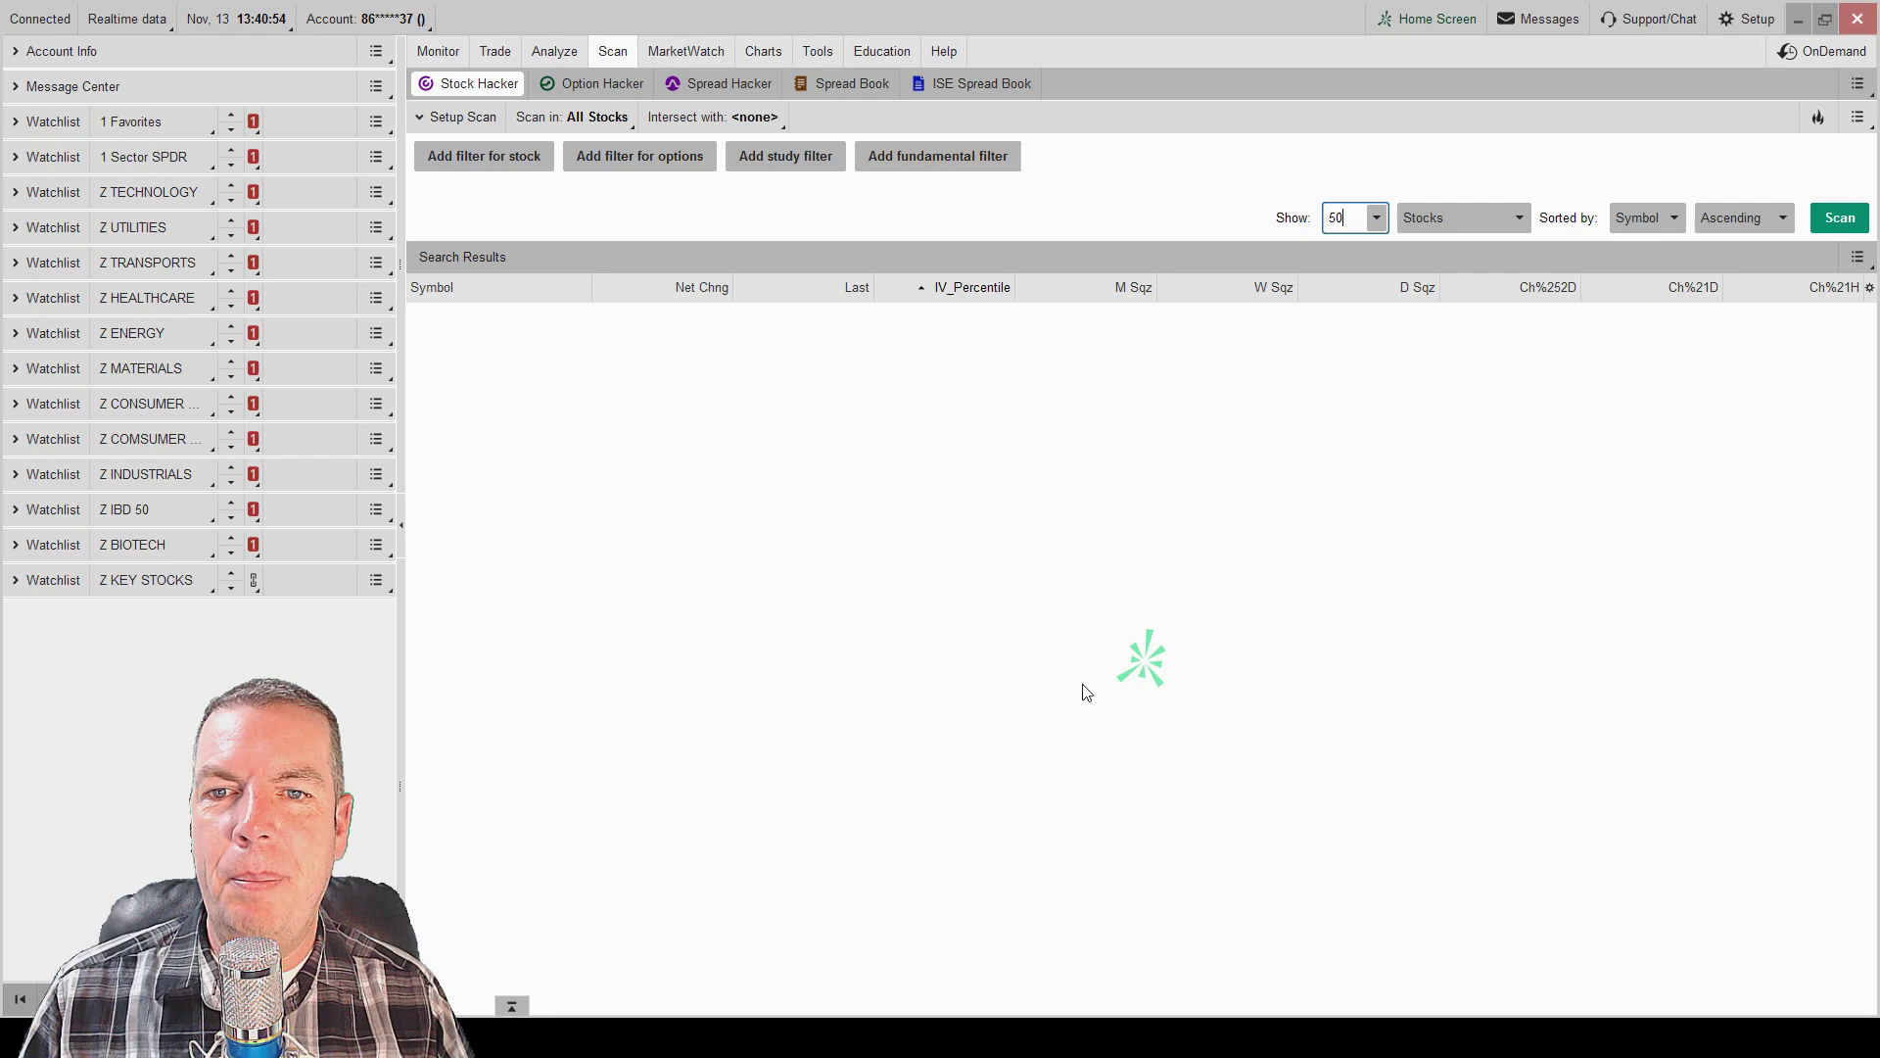
Add an Ask filter with a 30.00 minimum, then add a study filter row.
left_click(503, 162)
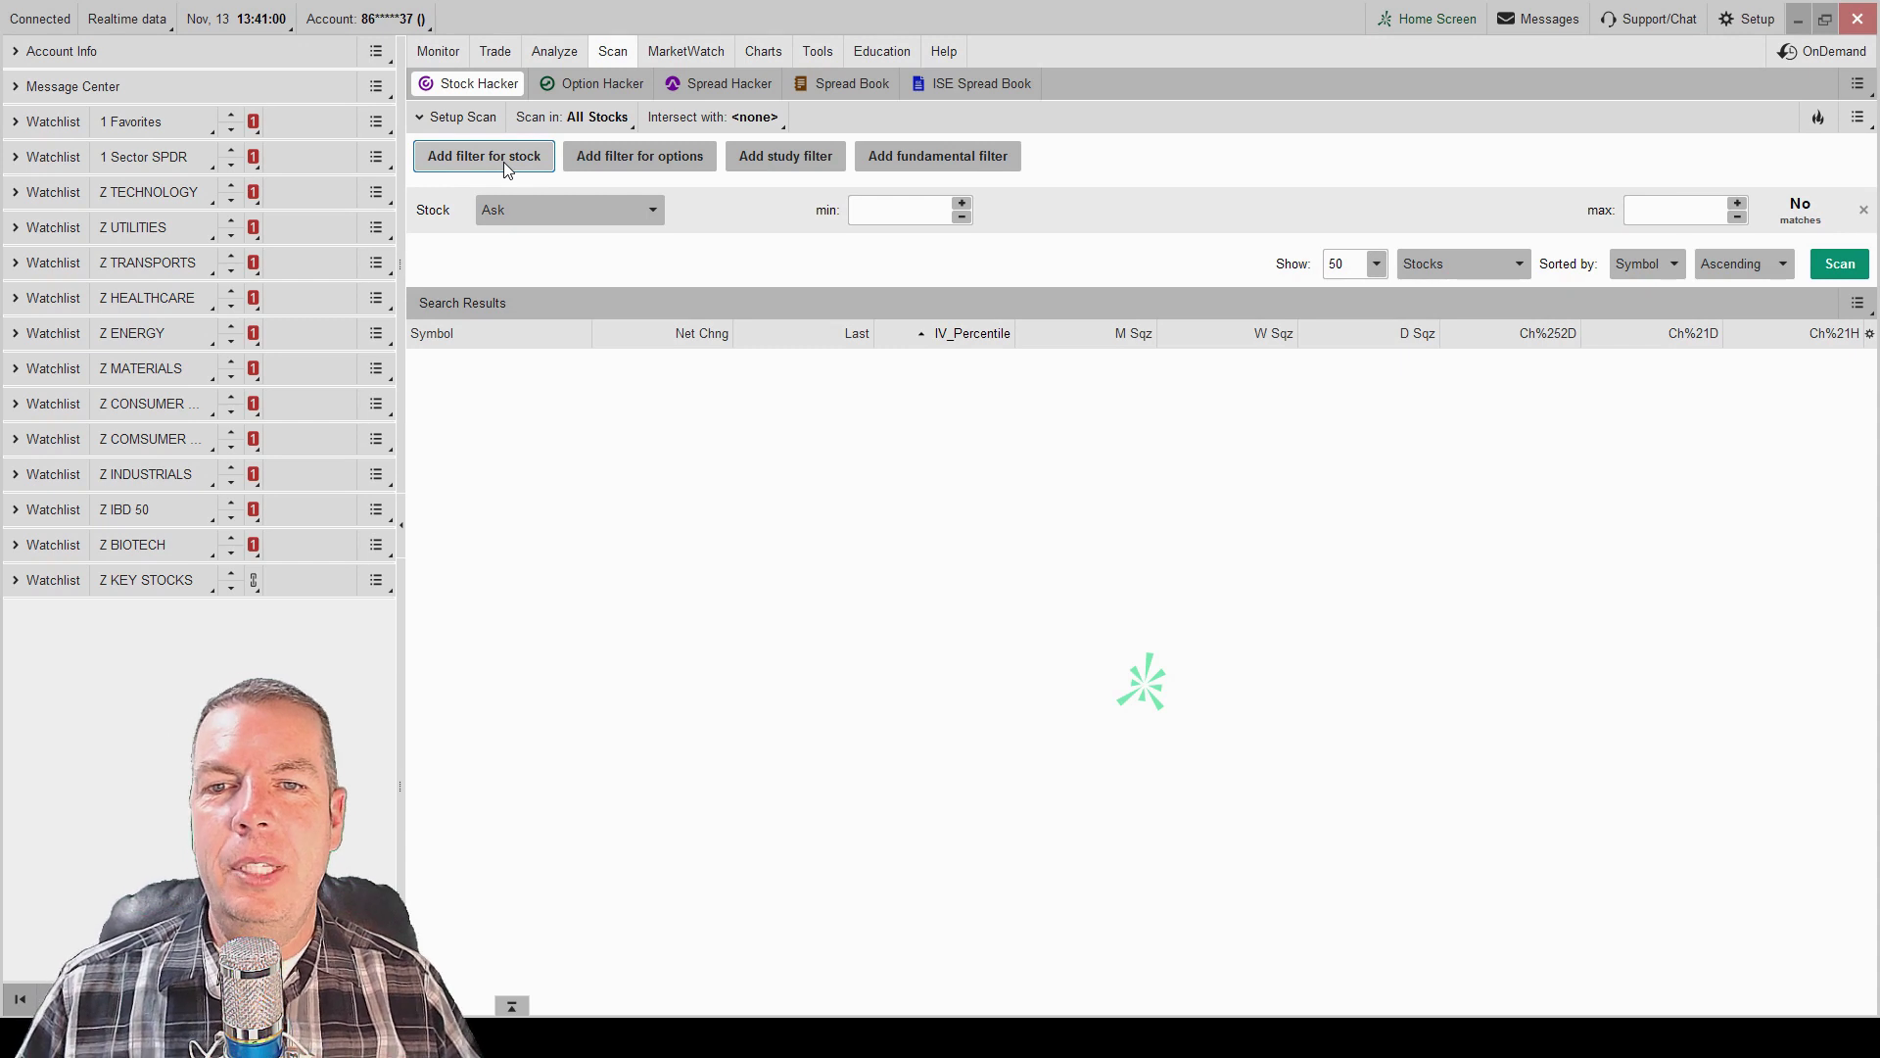
left_click(598, 210)
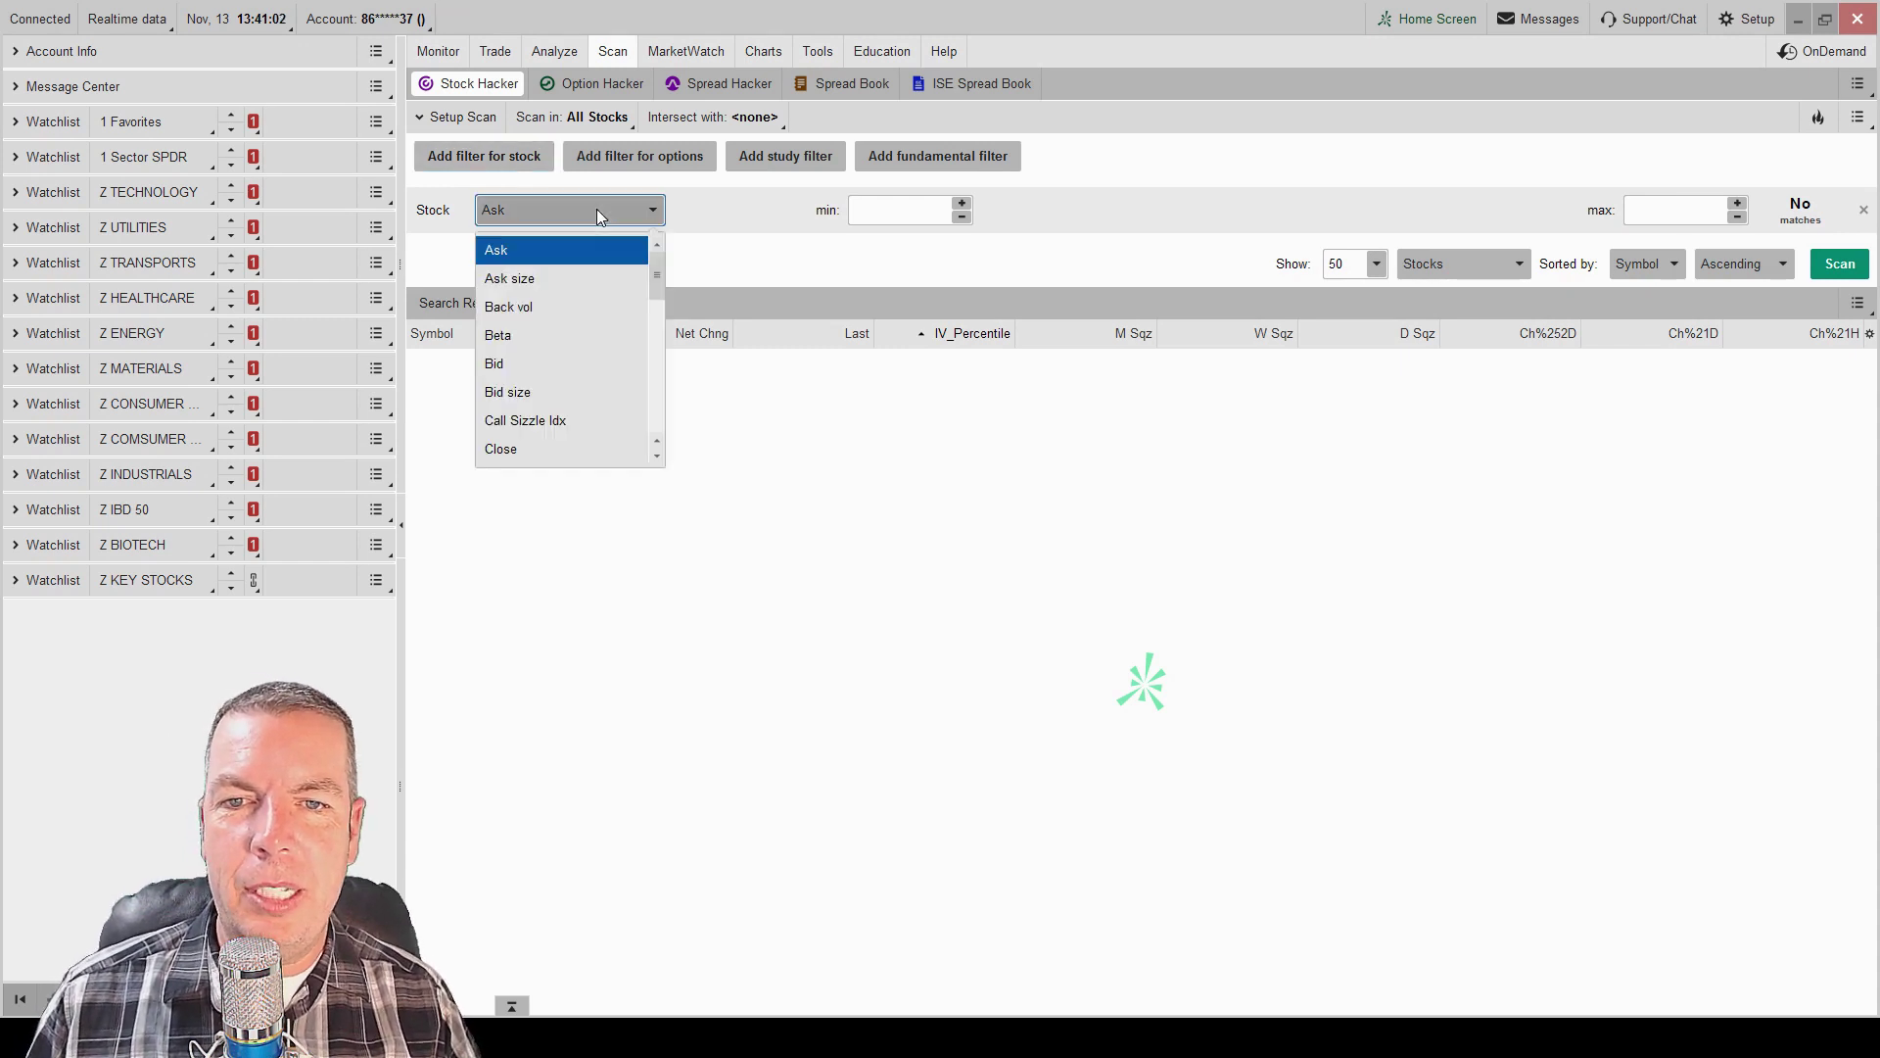
left_click(569, 251)
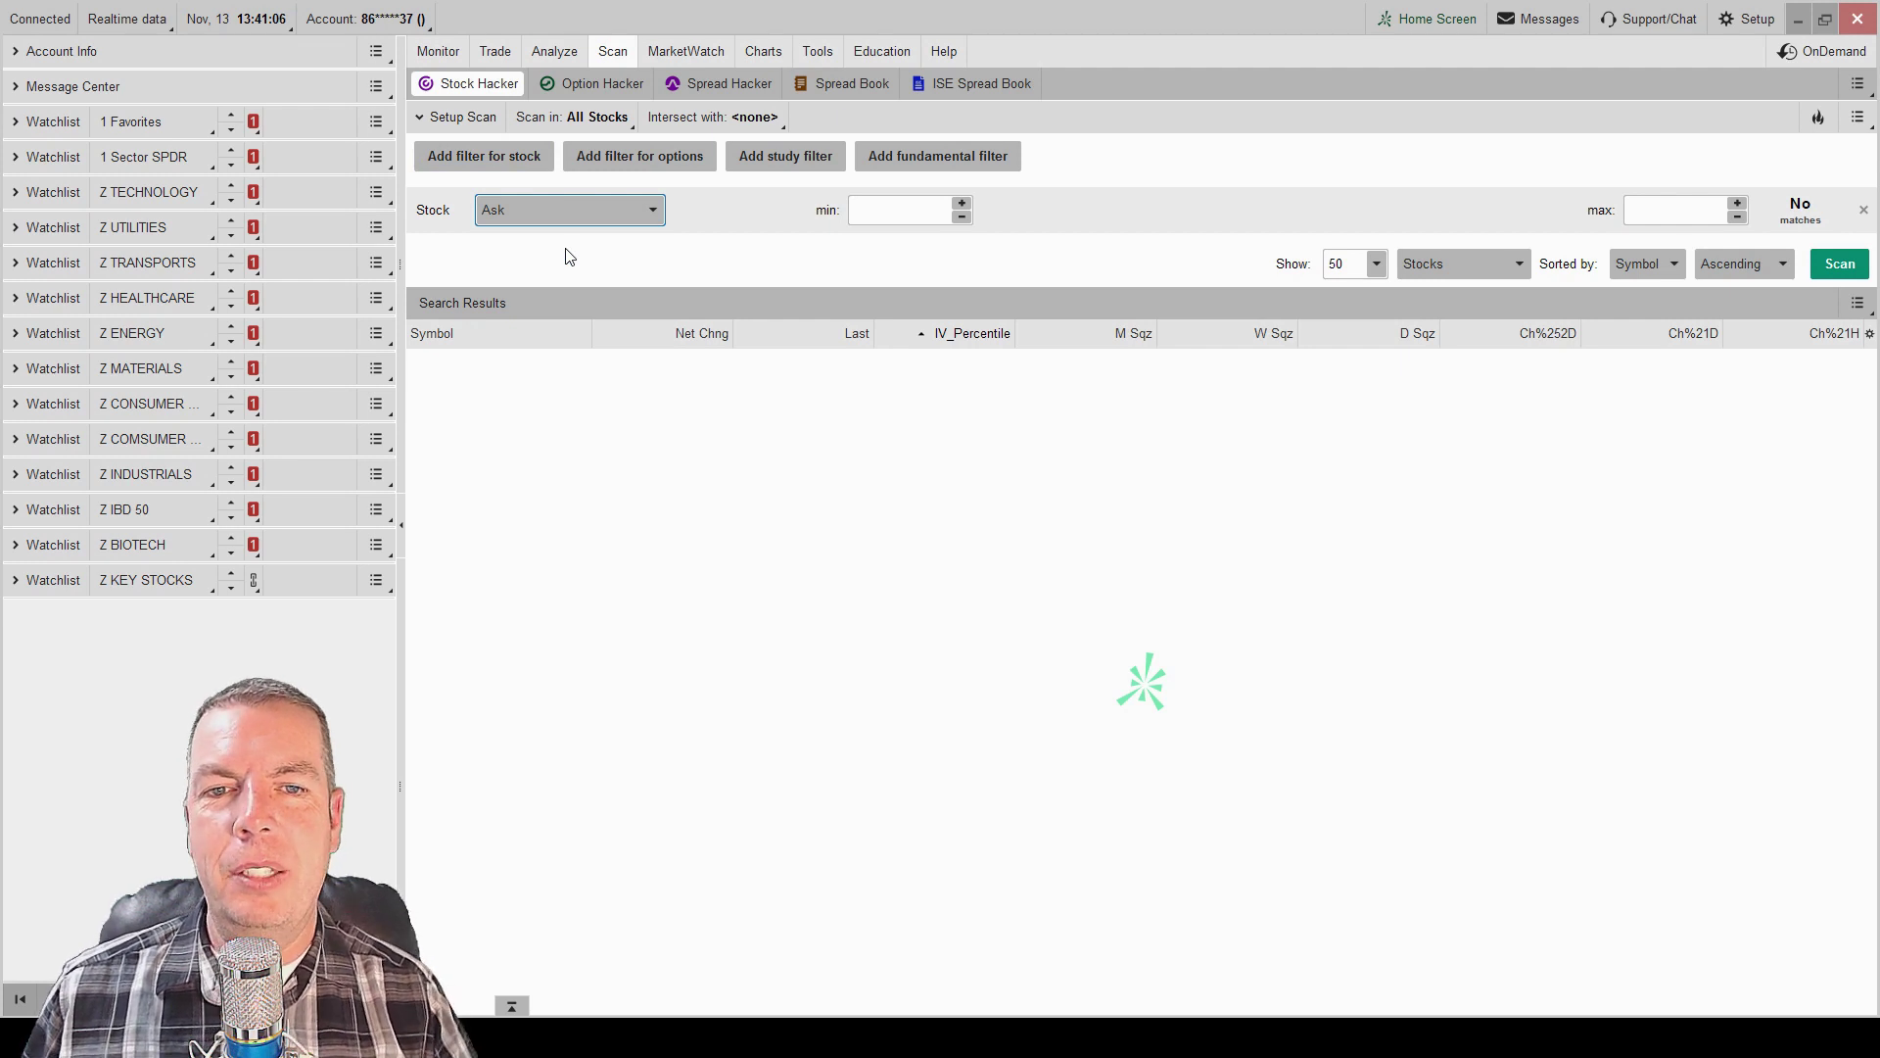
left_click(887, 215)
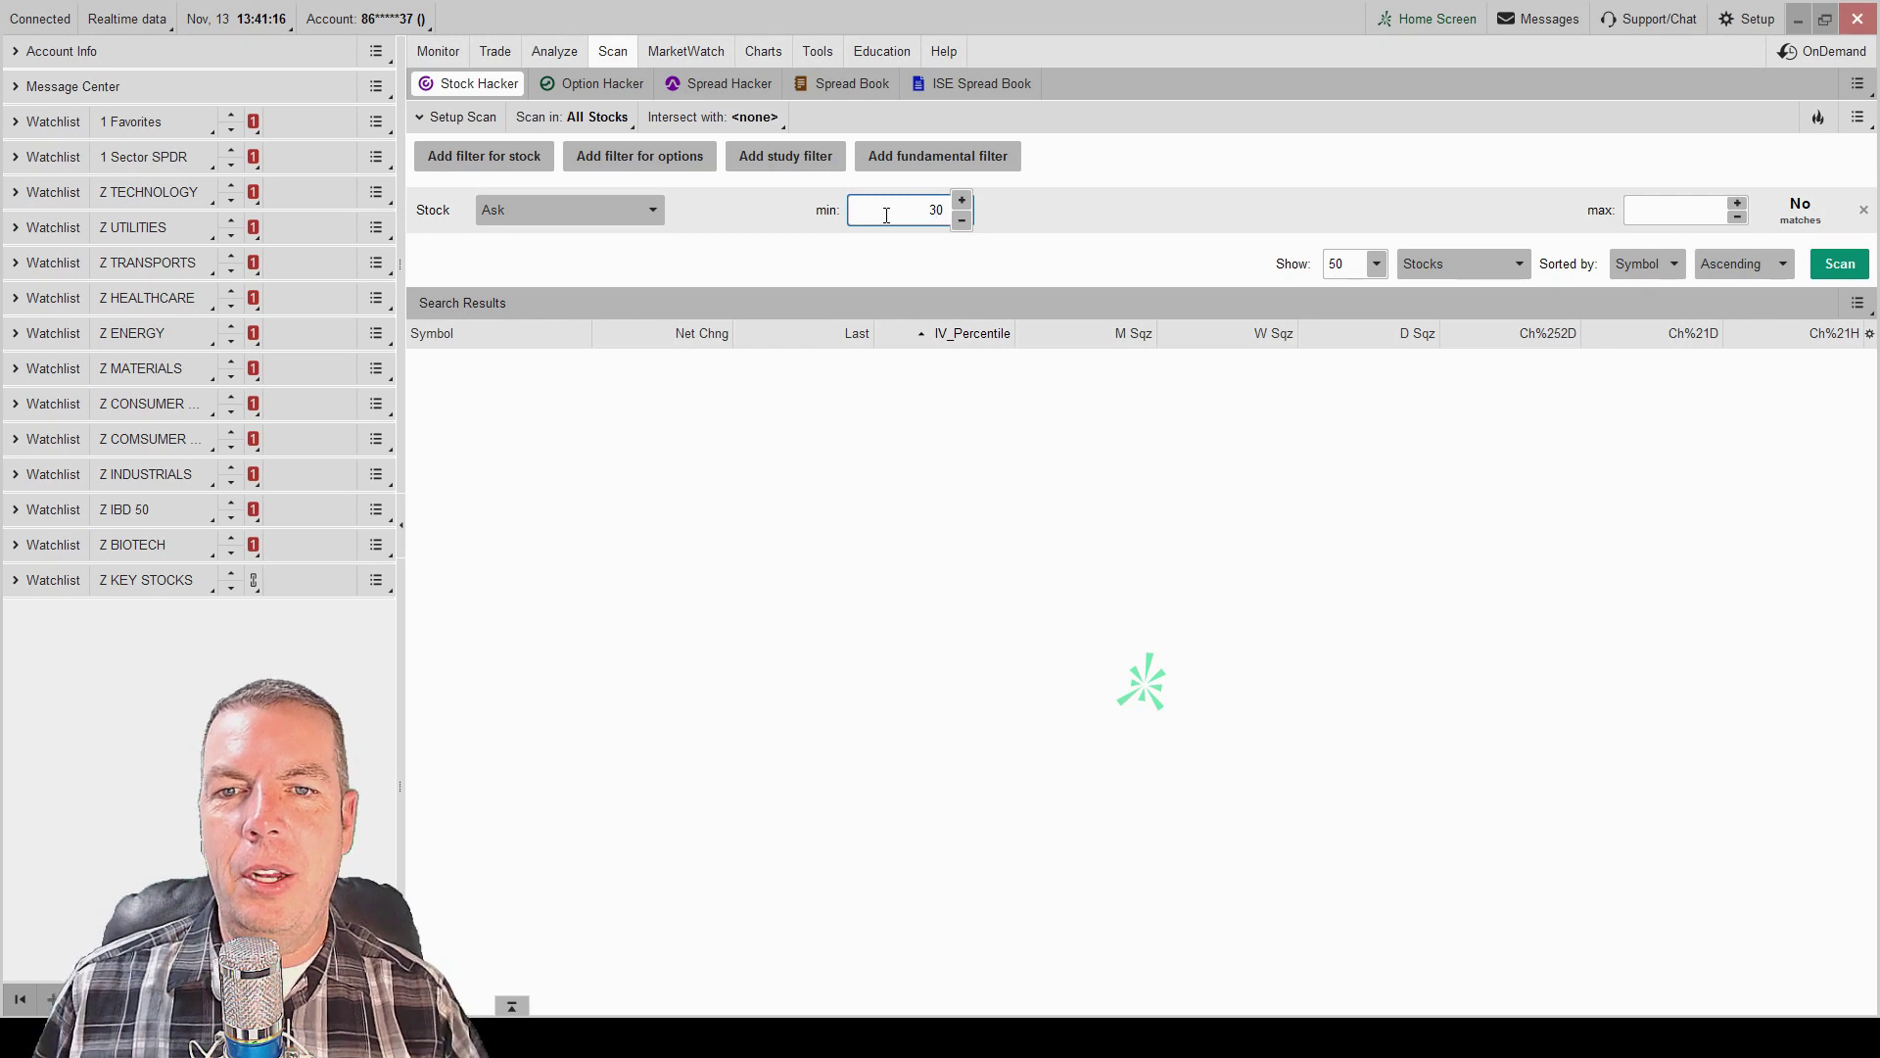
left_click(791, 161)
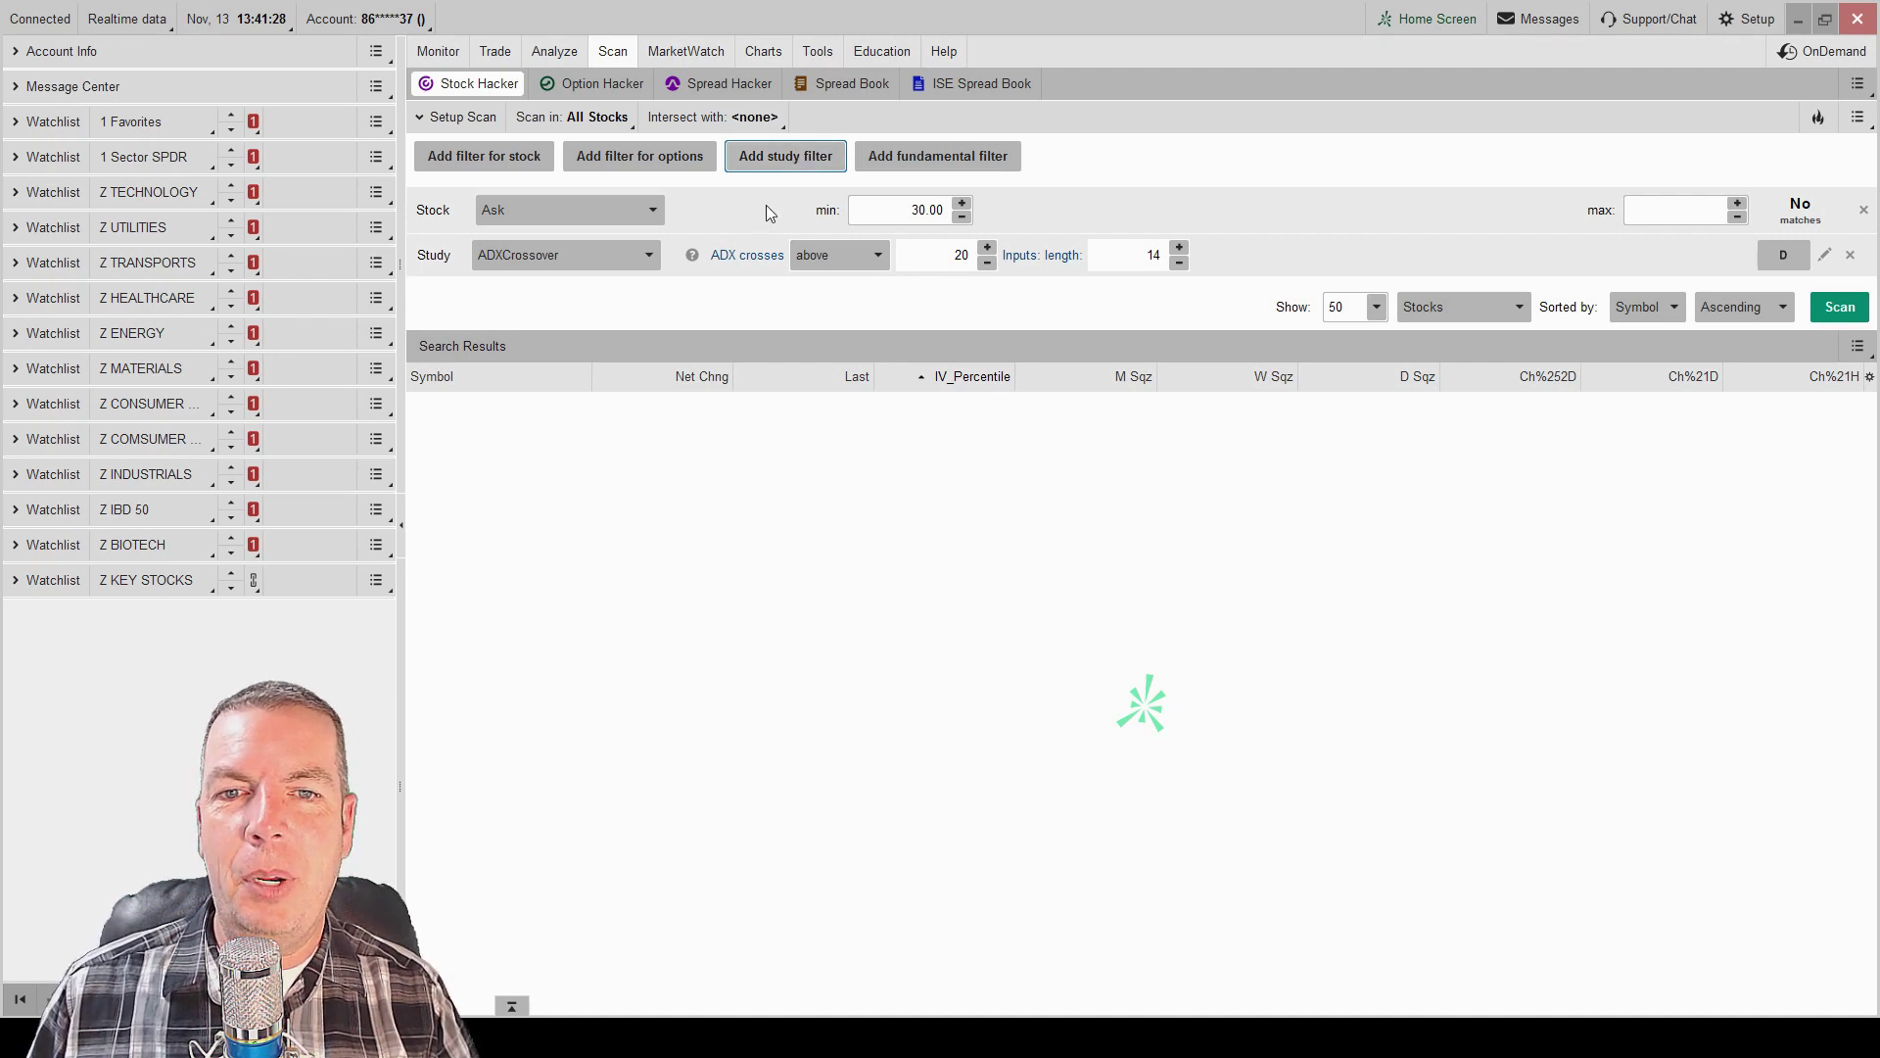
Set the study filter to Volume > Average_Volume, 50-period Simple, greater than 1000000.
key("ctrl+2")
mouse_move(761, 229)
left_mouse_down()
mouse_move(780, 192)
mouse_move(795, 210)
left_mouse_up()
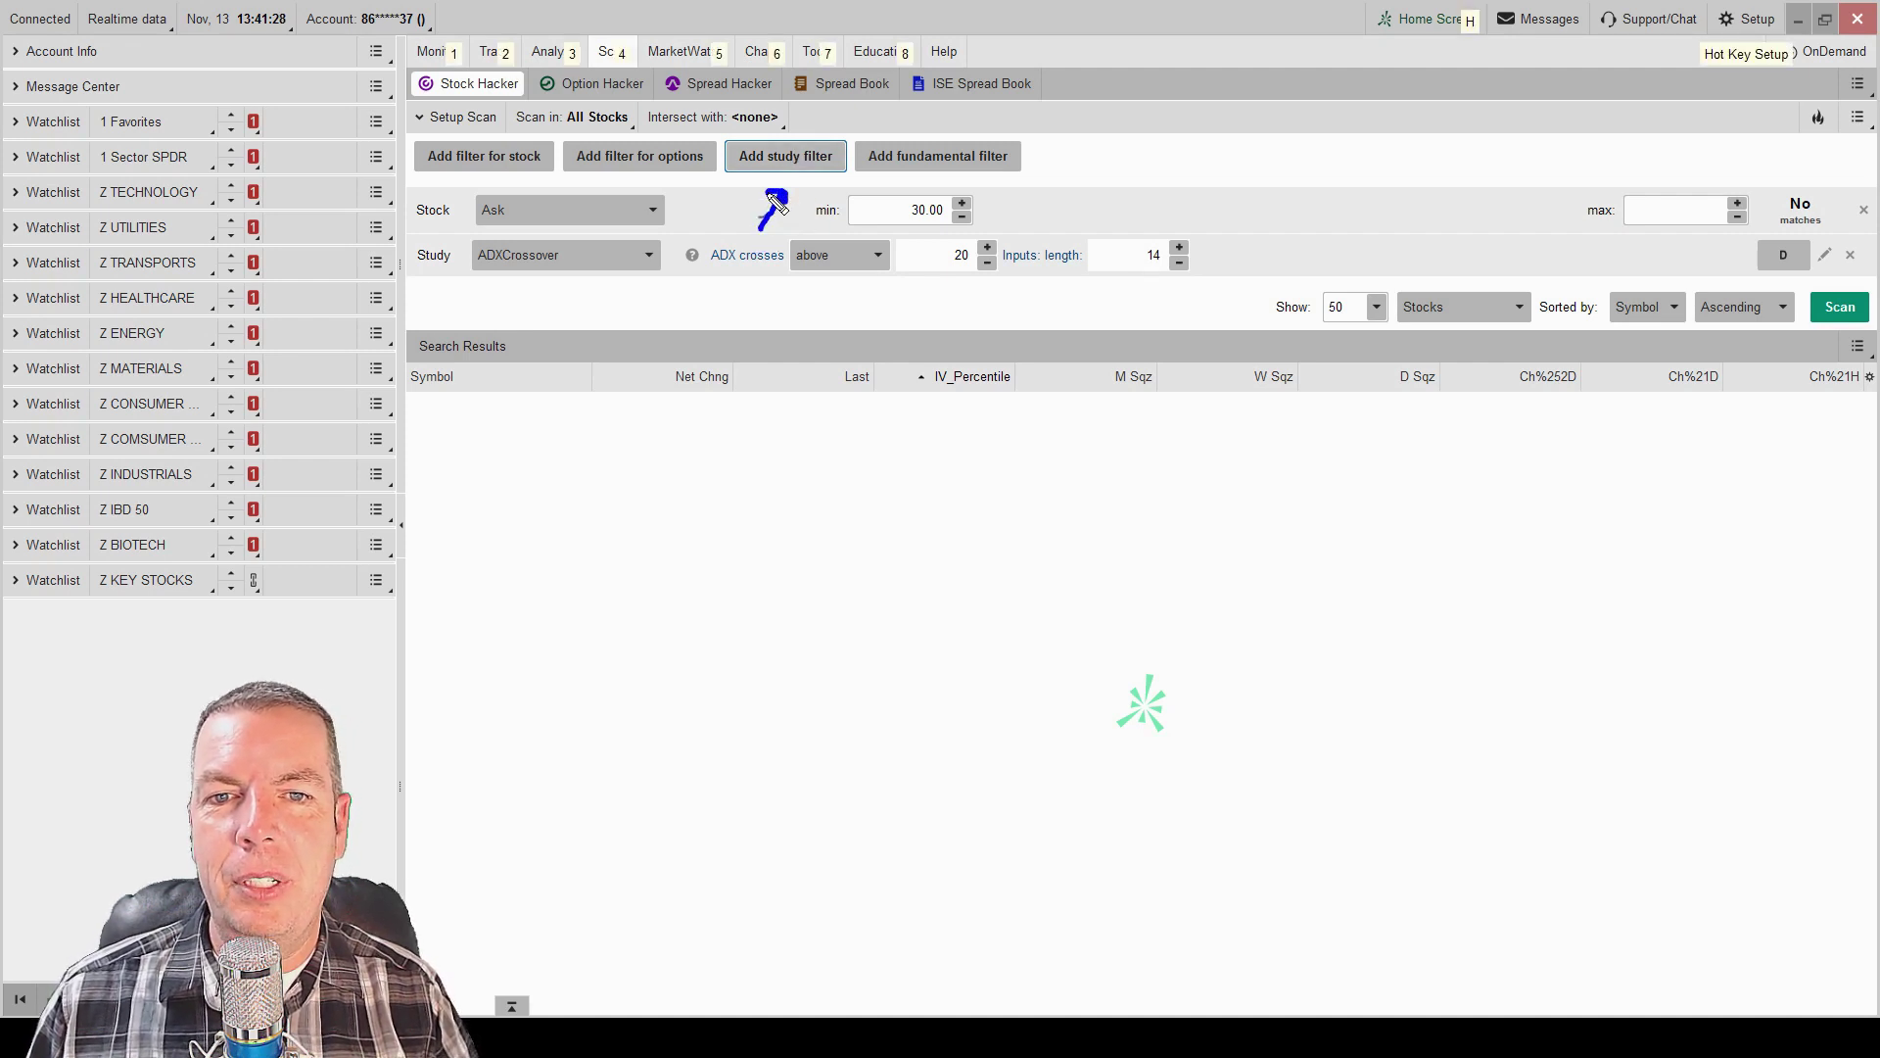
key("Escape")
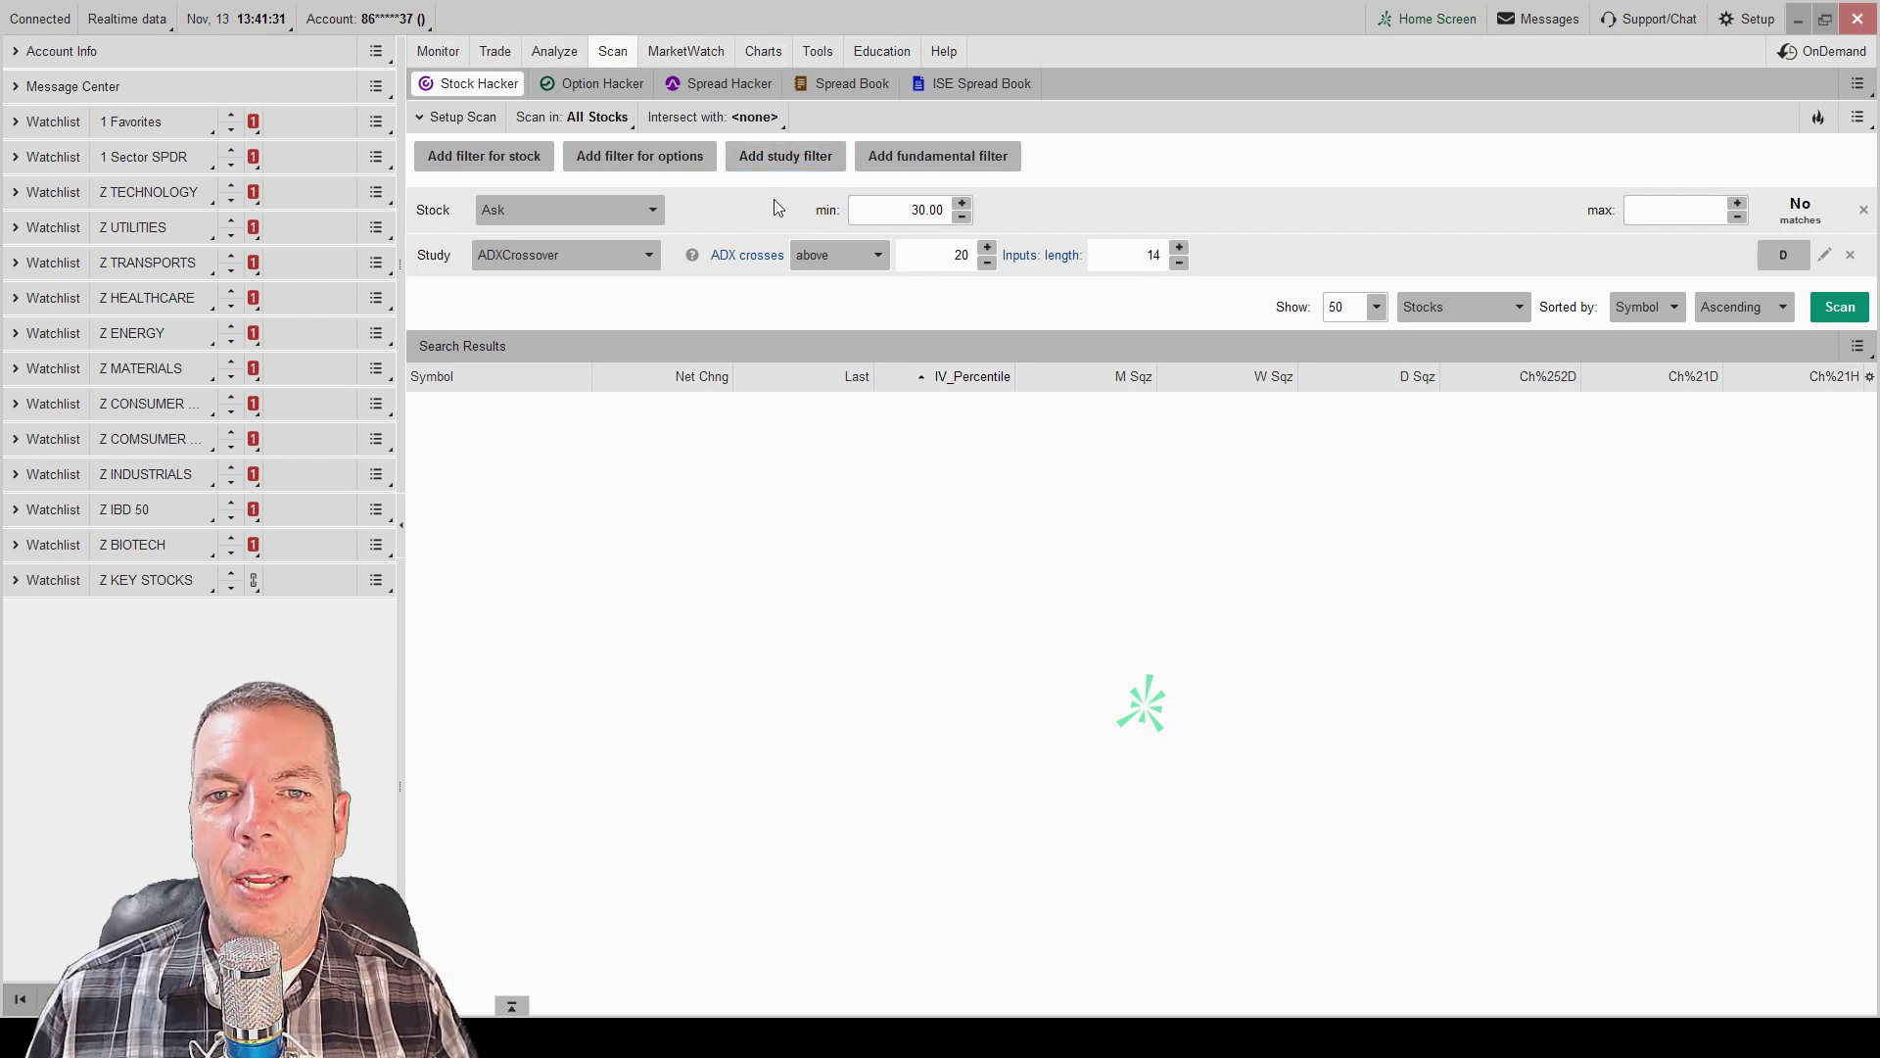
left_click(555, 258)
mouse_move(555, 309)
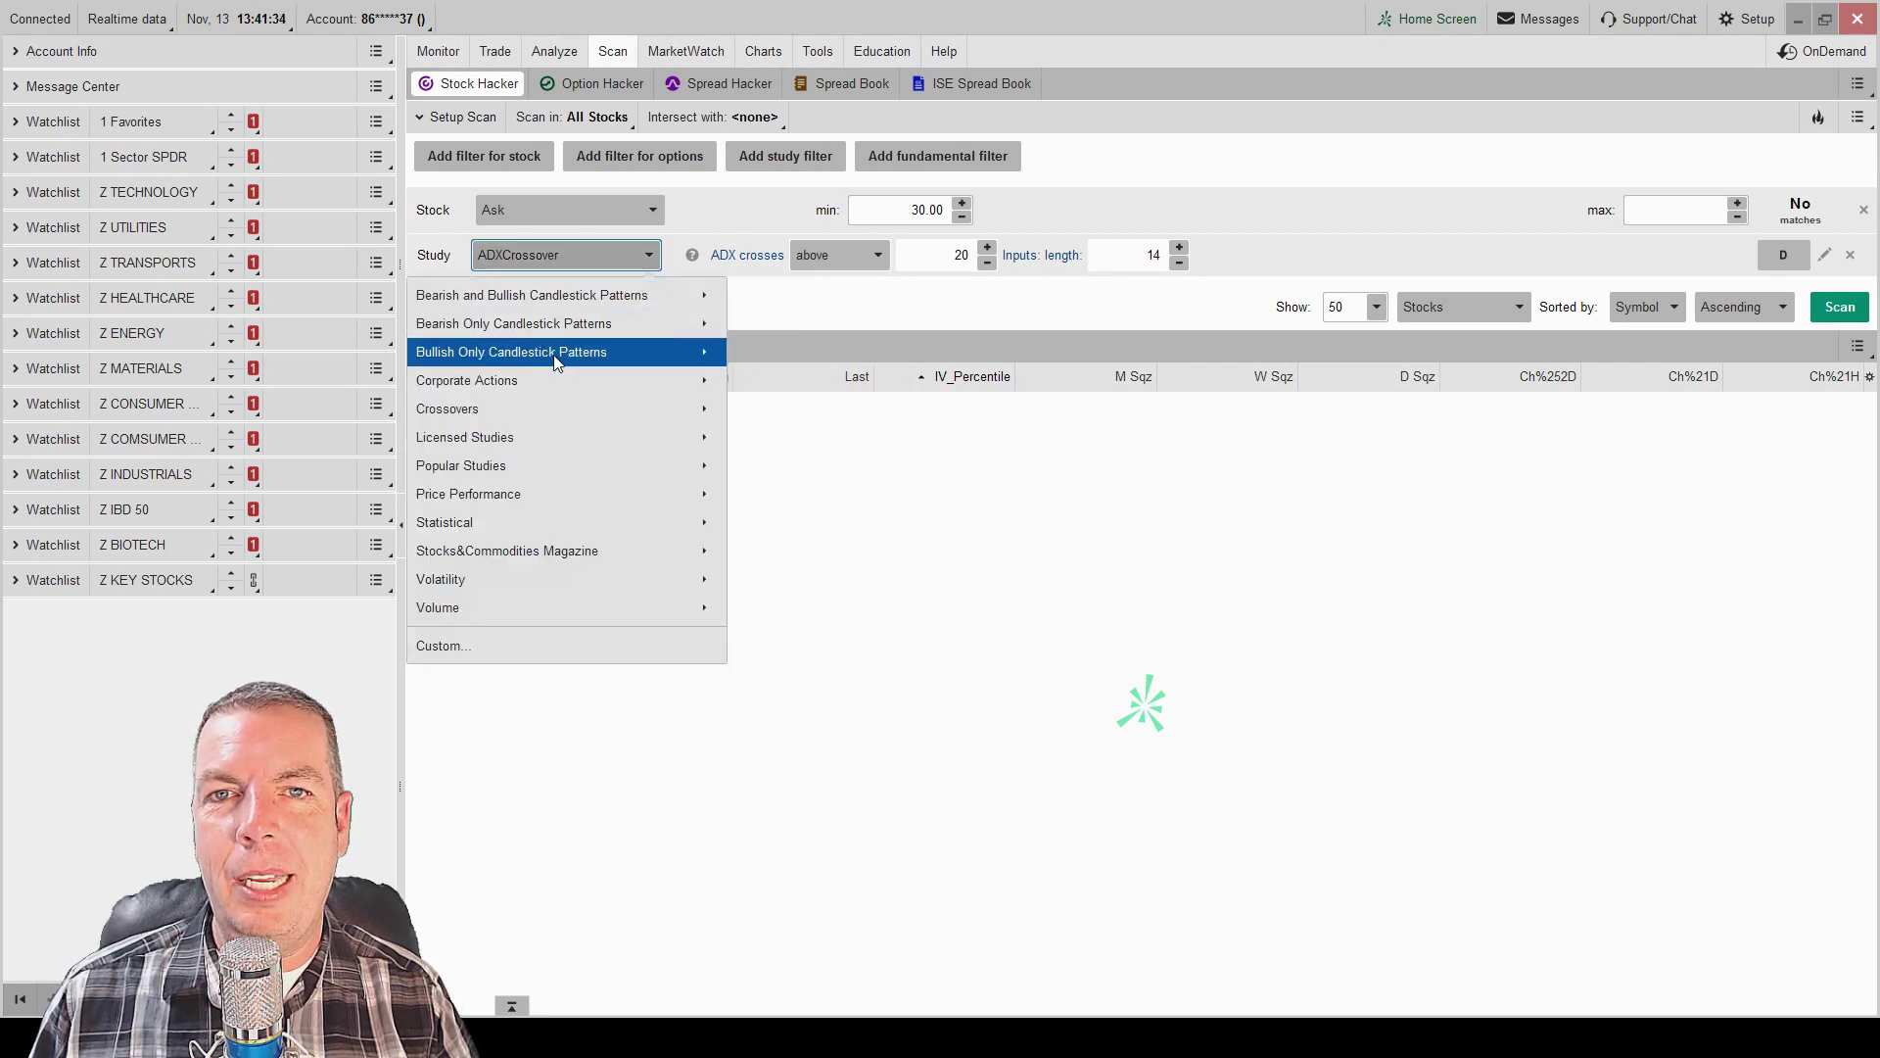
mouse_move(556, 358)
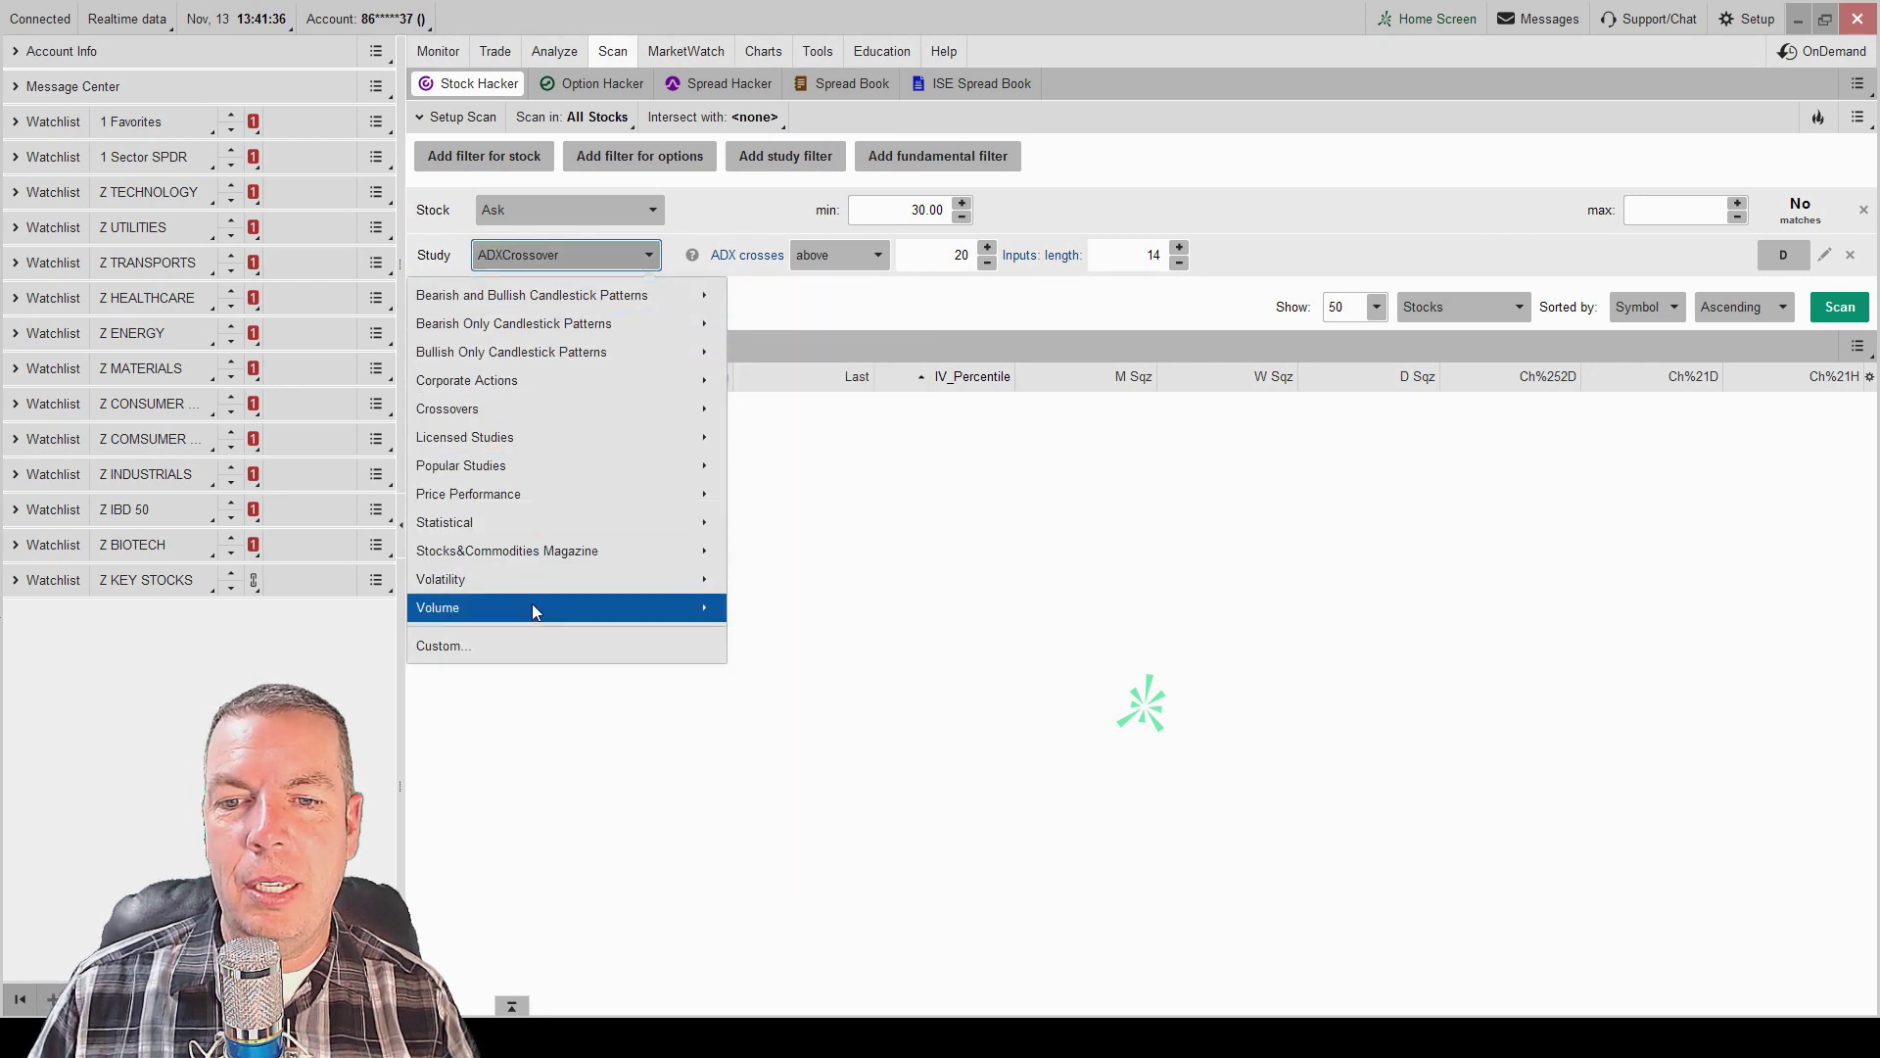
mouse_move(529, 608)
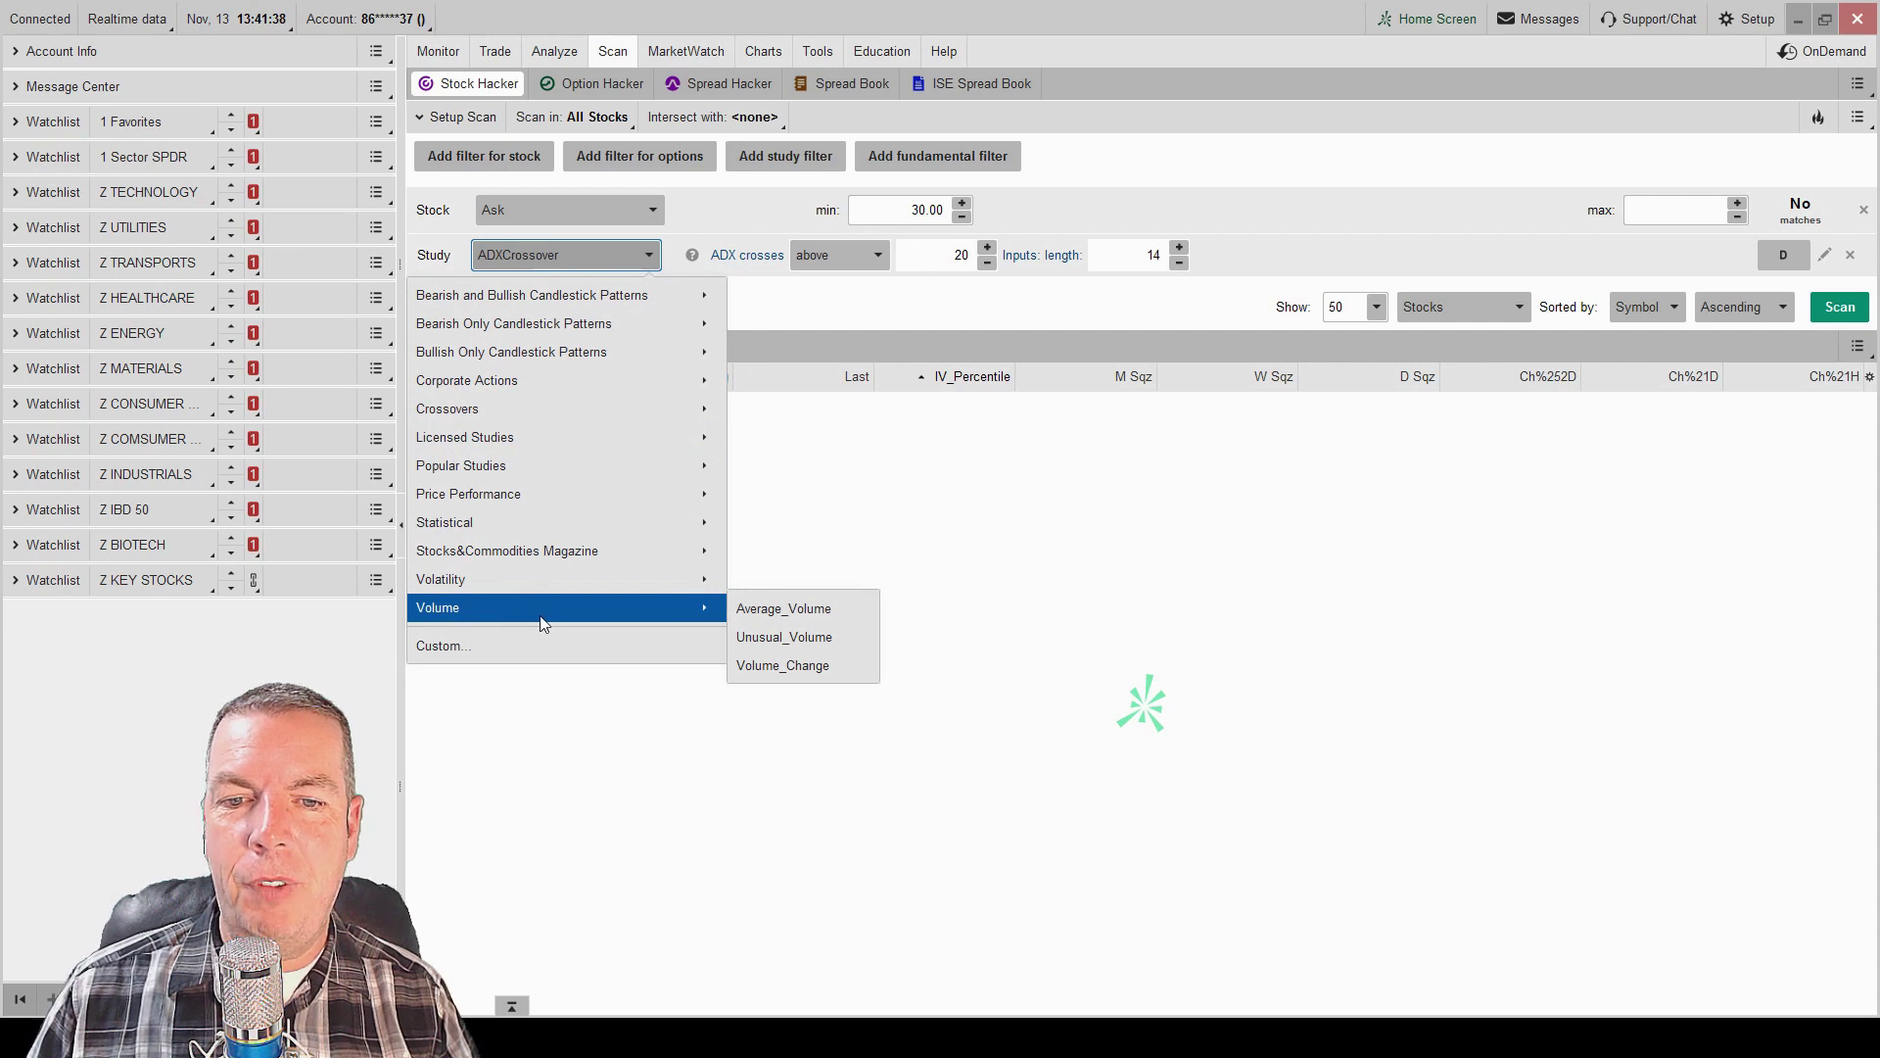
left_click(766, 613)
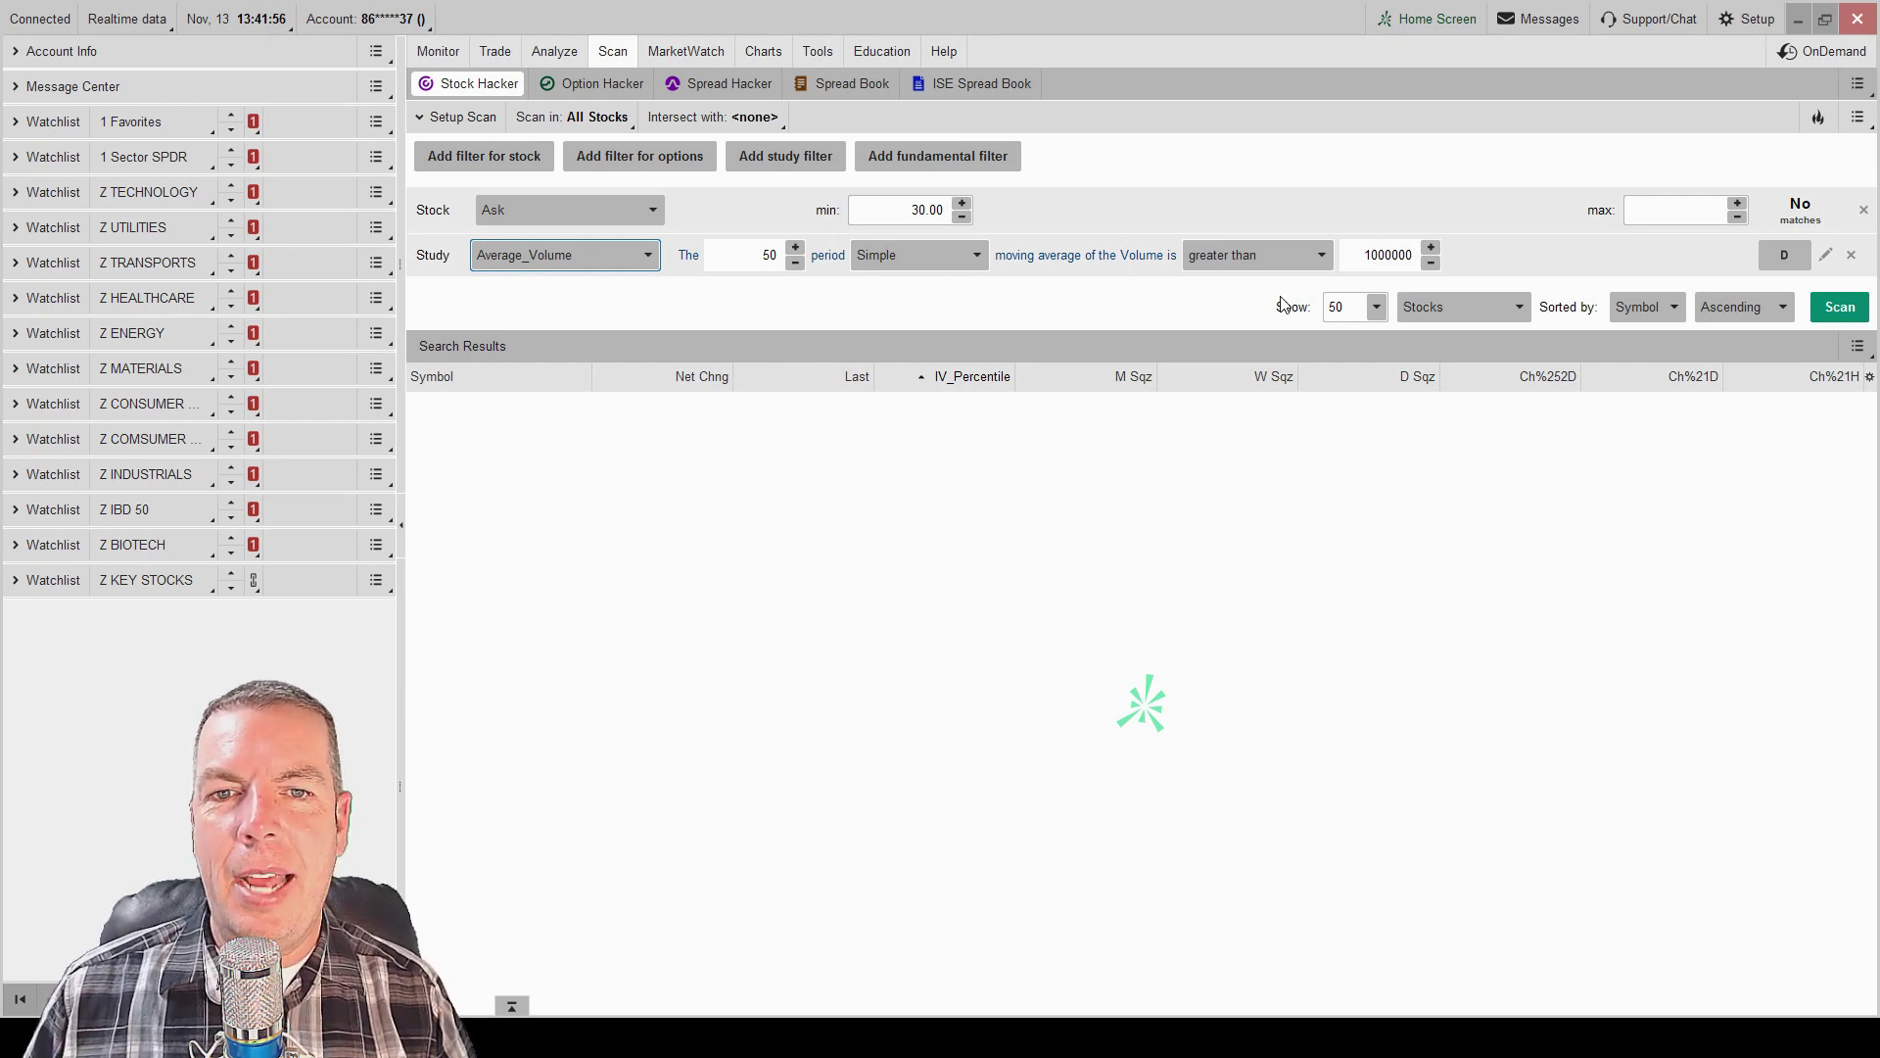
Add a Crossovers > RSICrossover filter with RSI crossing below 30, length 14, WILDERS.
left_click(814, 163)
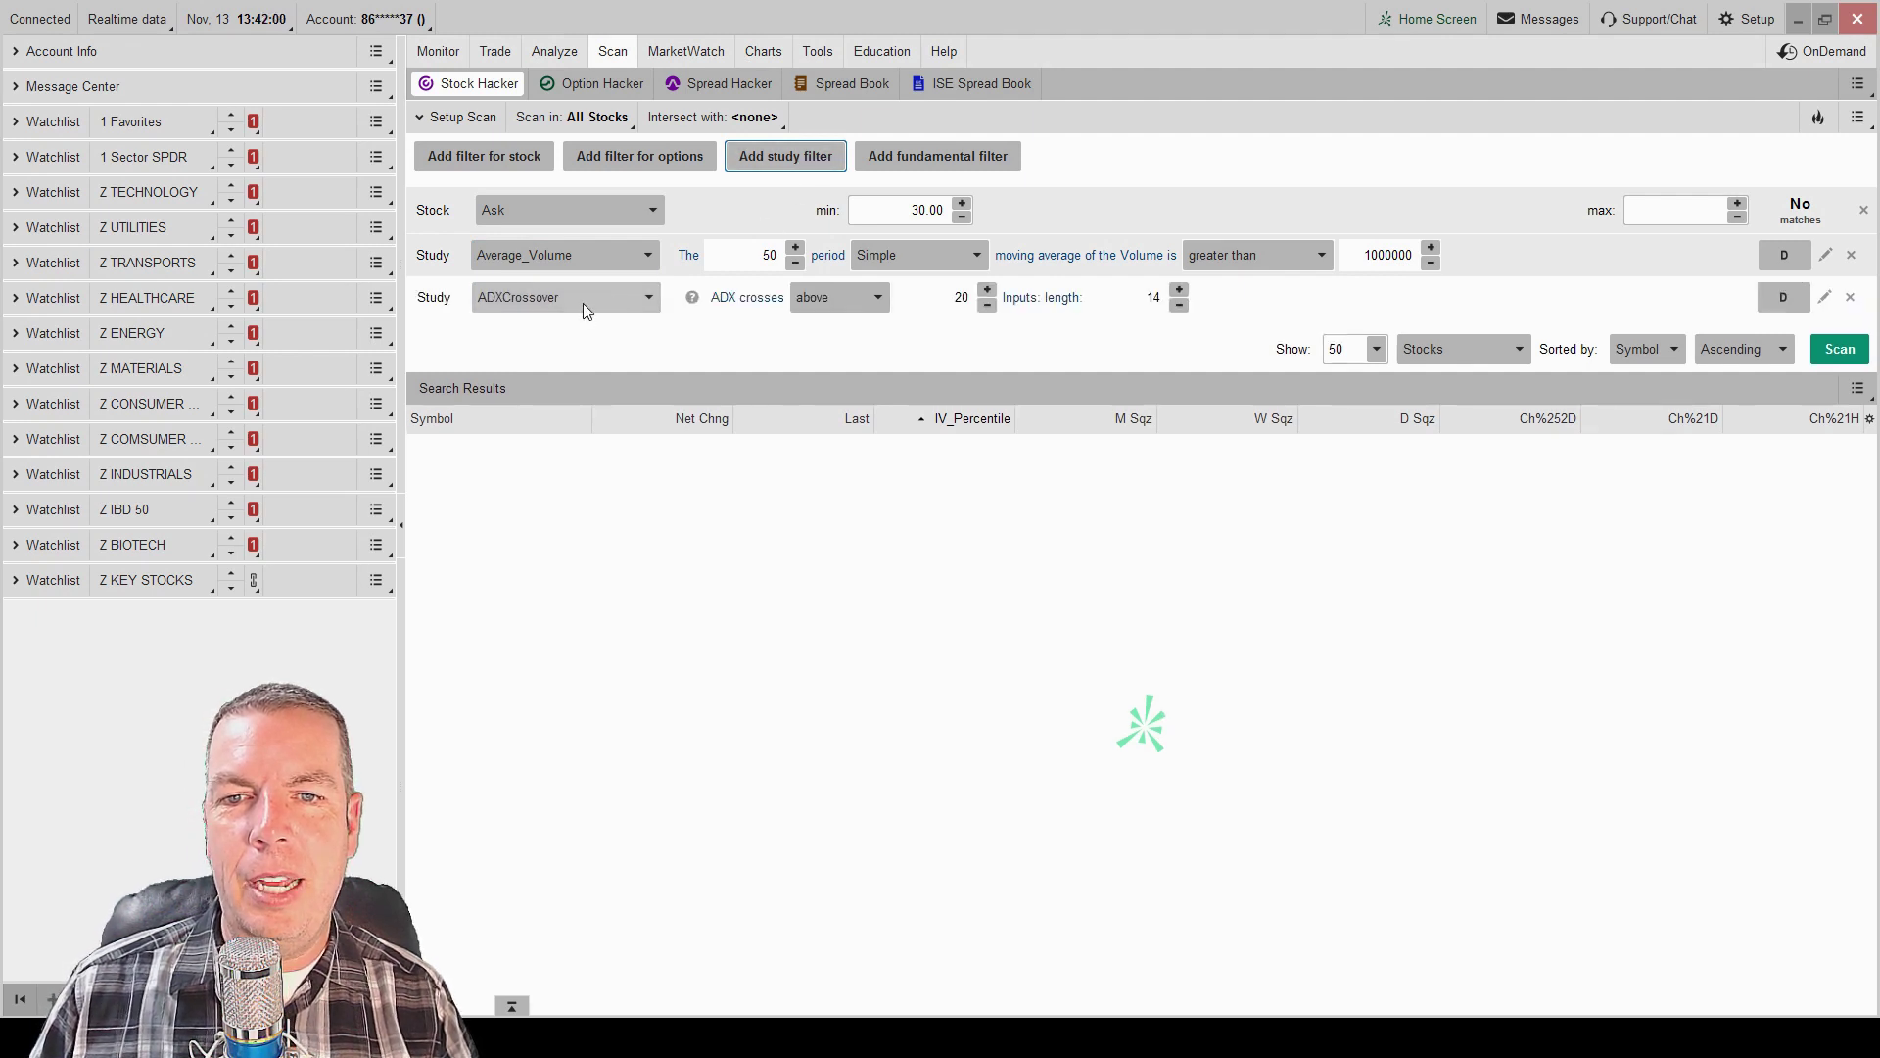
left_click(586, 308)
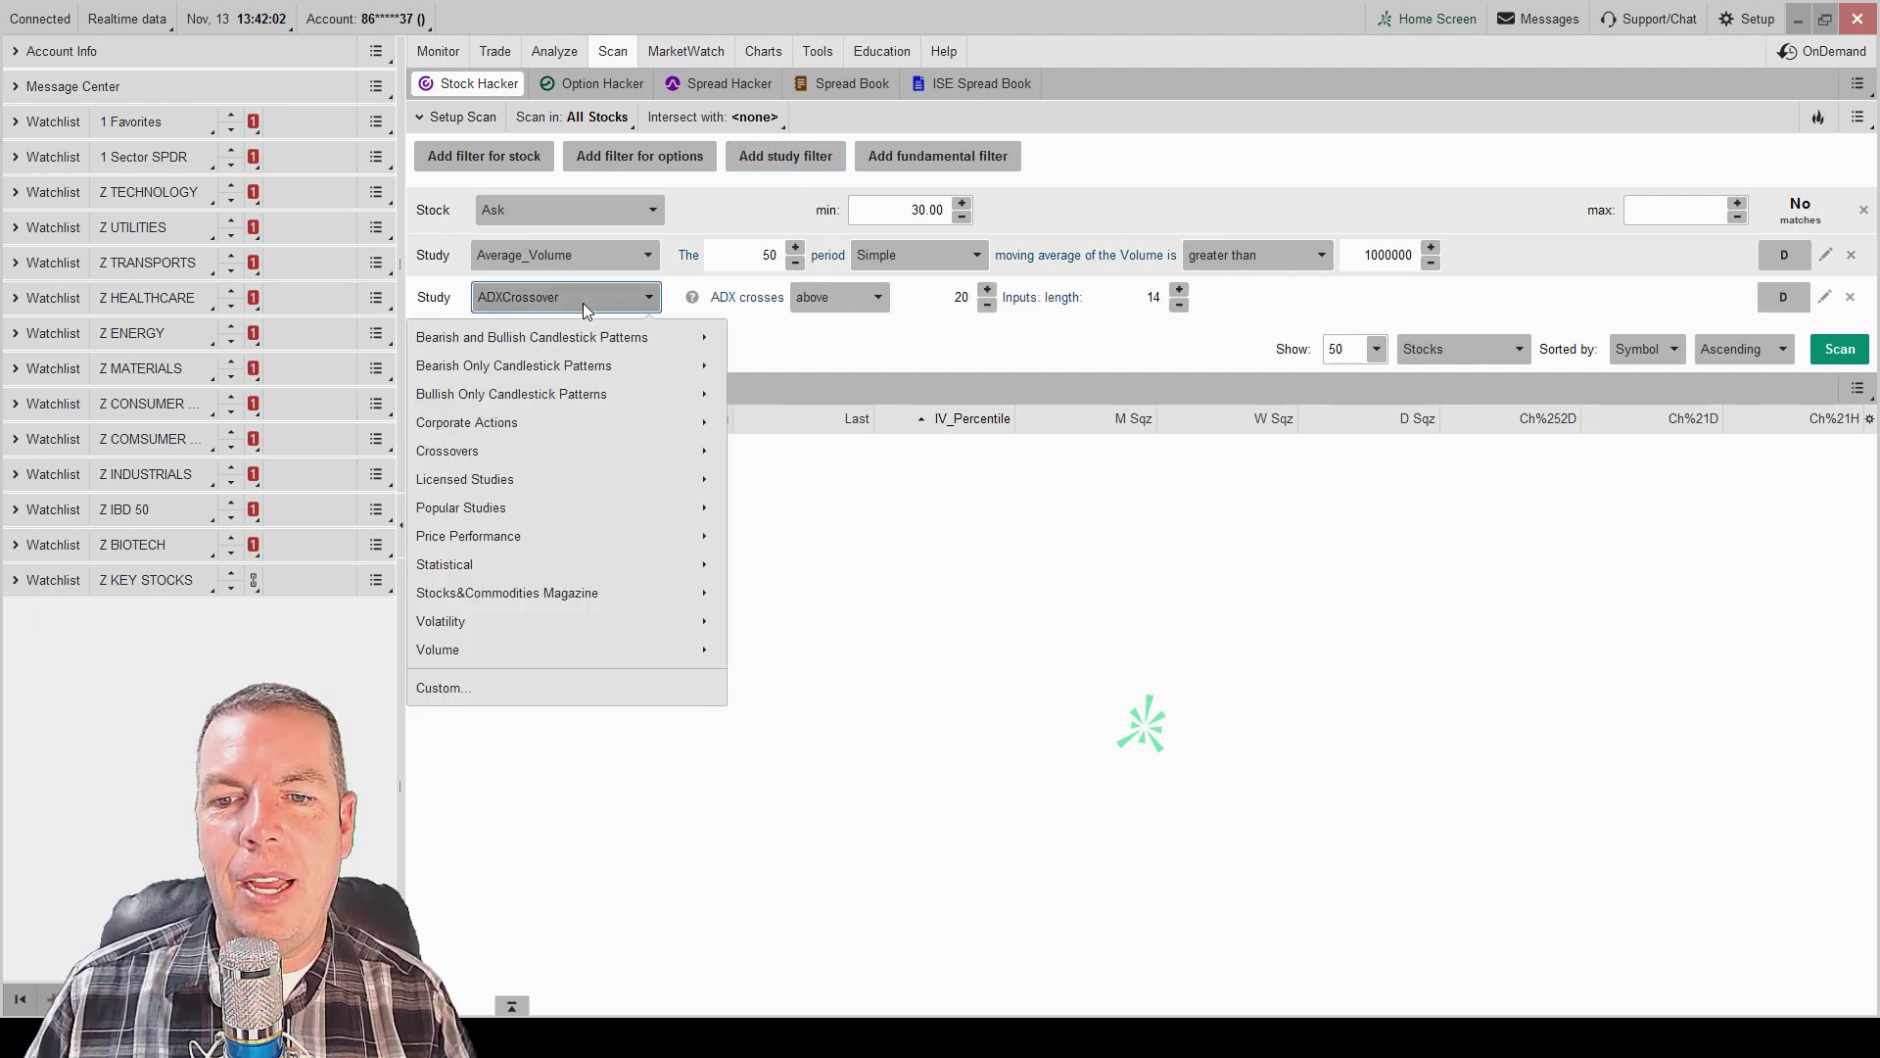
mouse_move(521, 513)
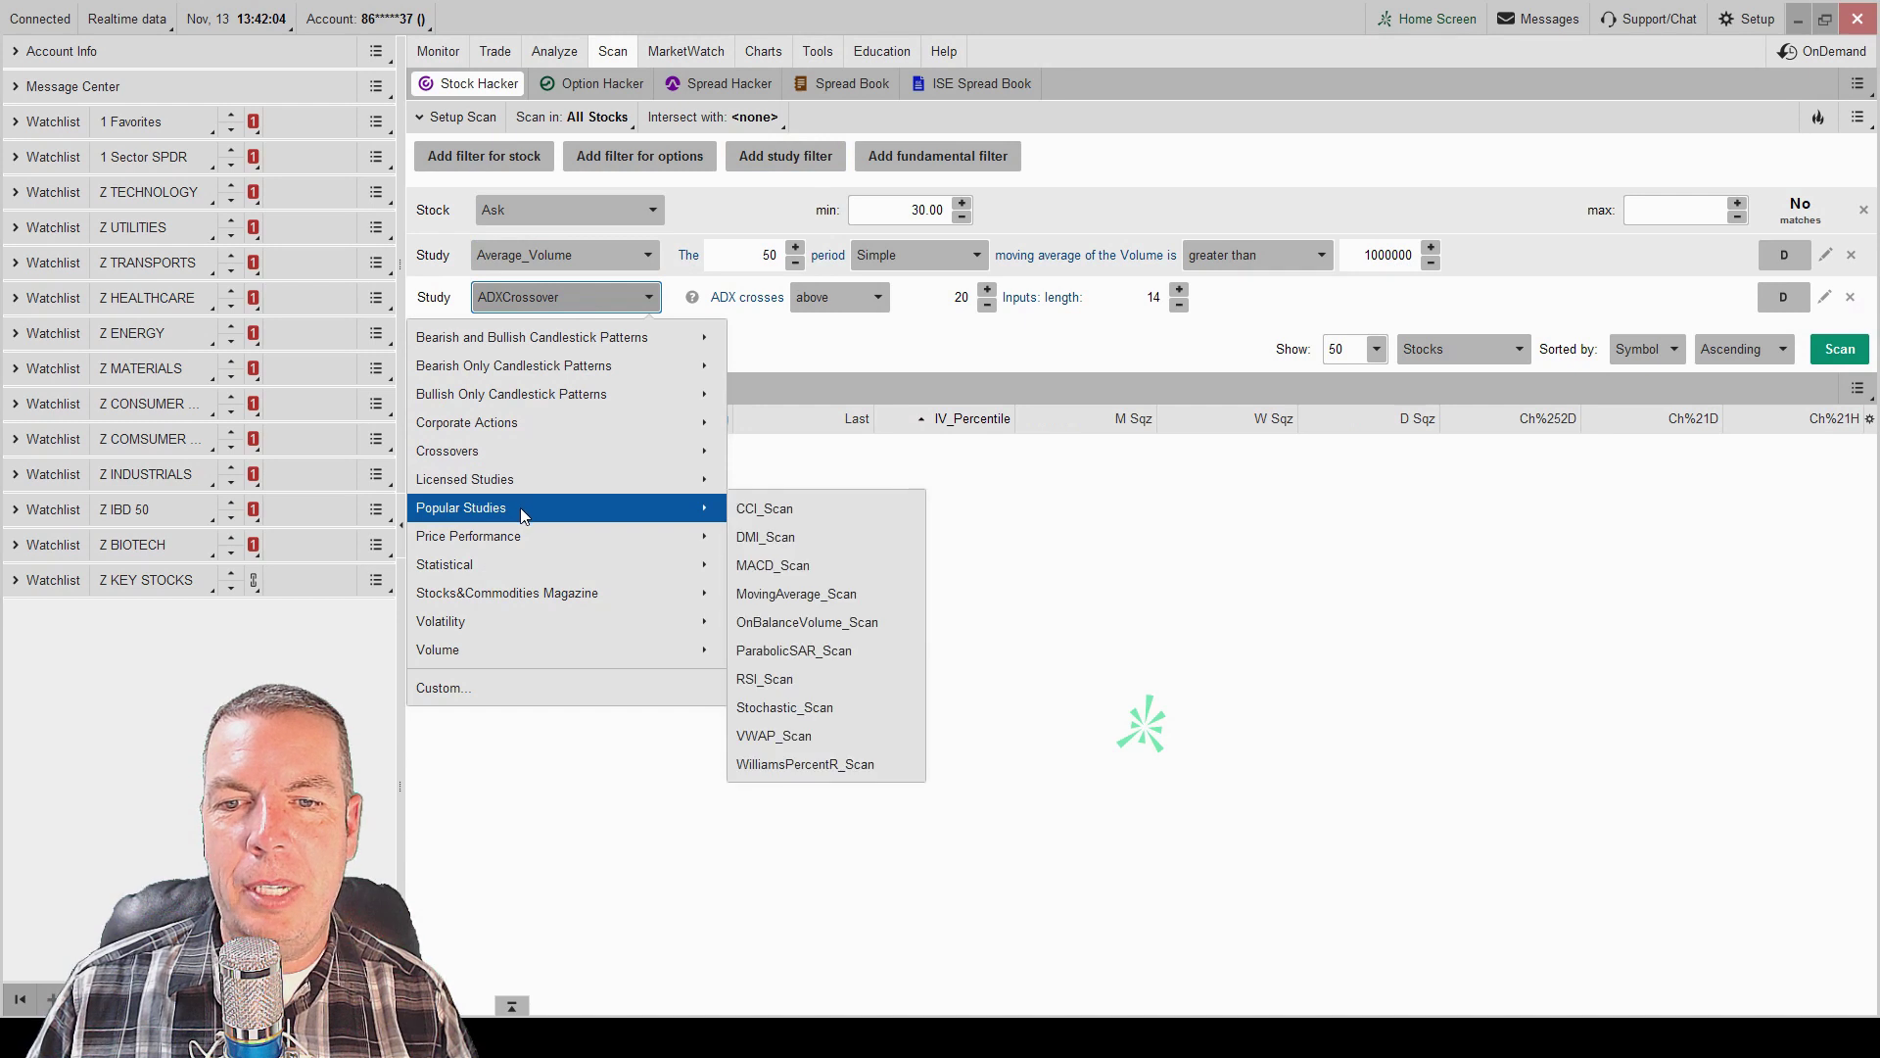
mouse_move(521, 460)
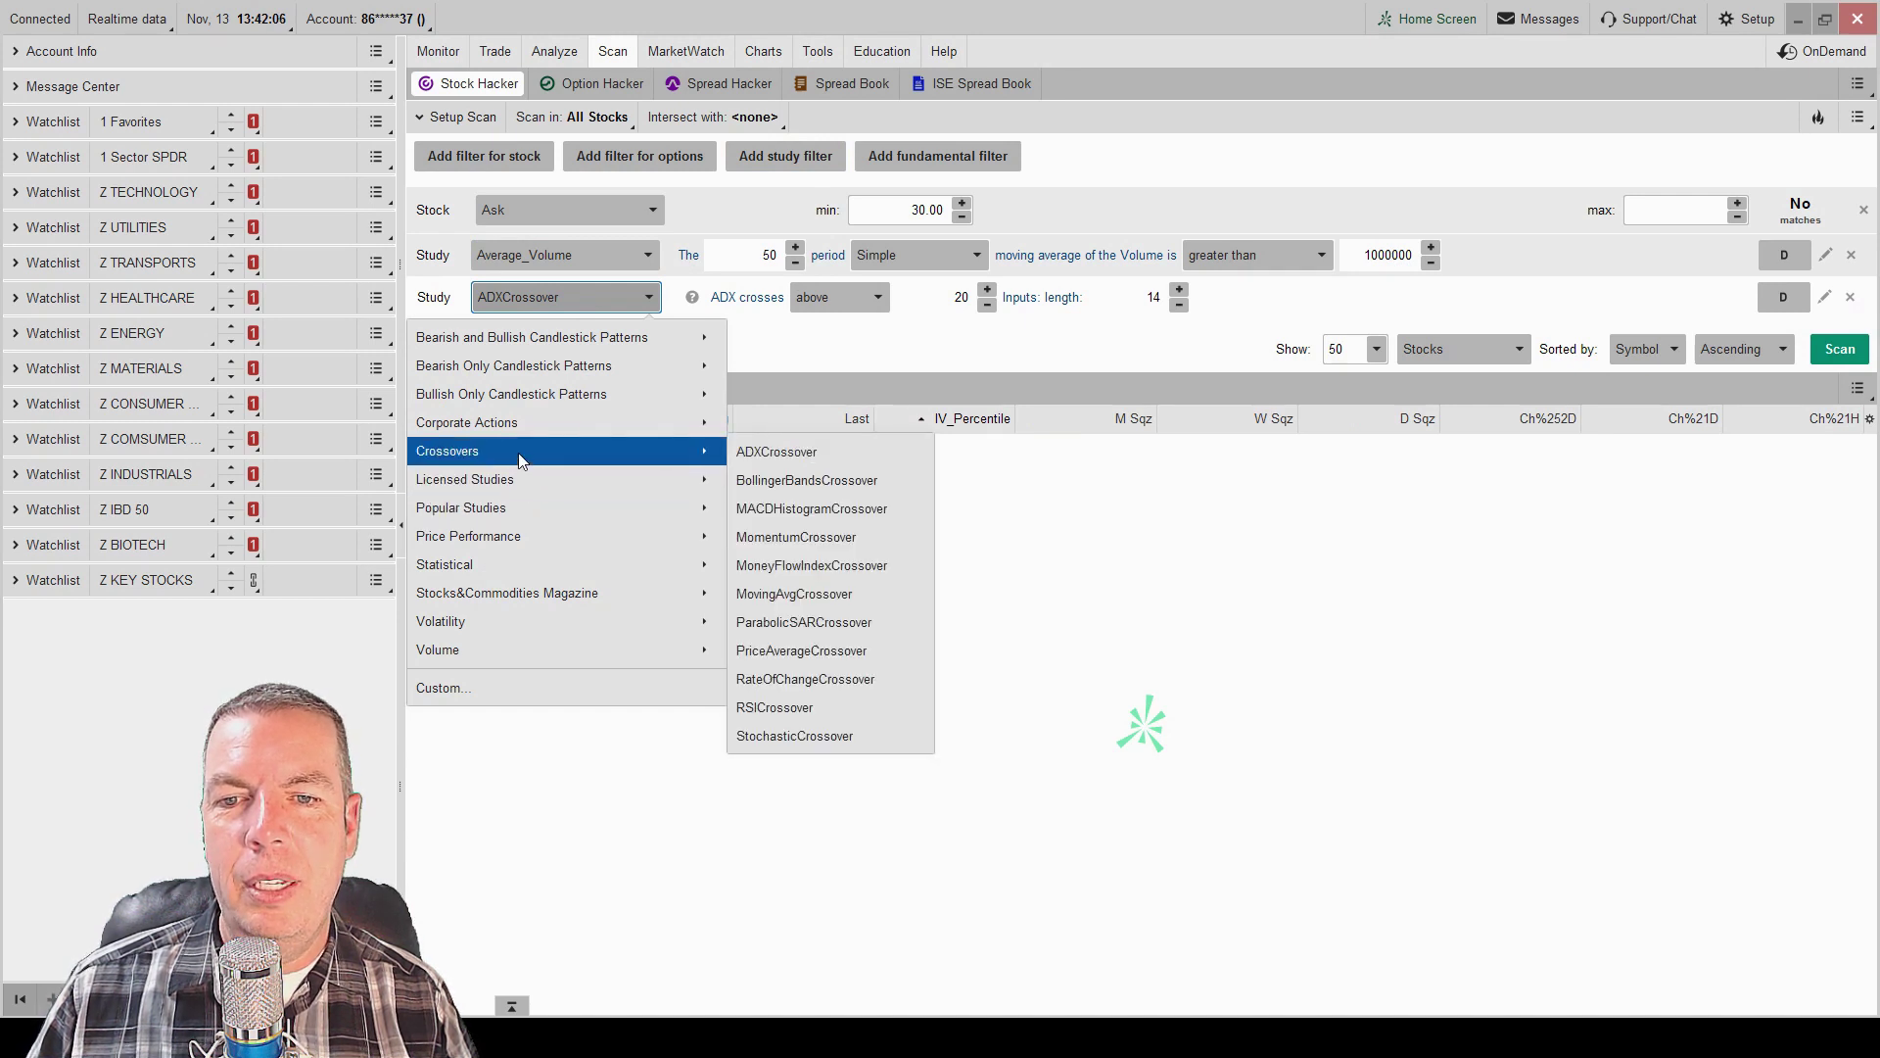
left_click(829, 714)
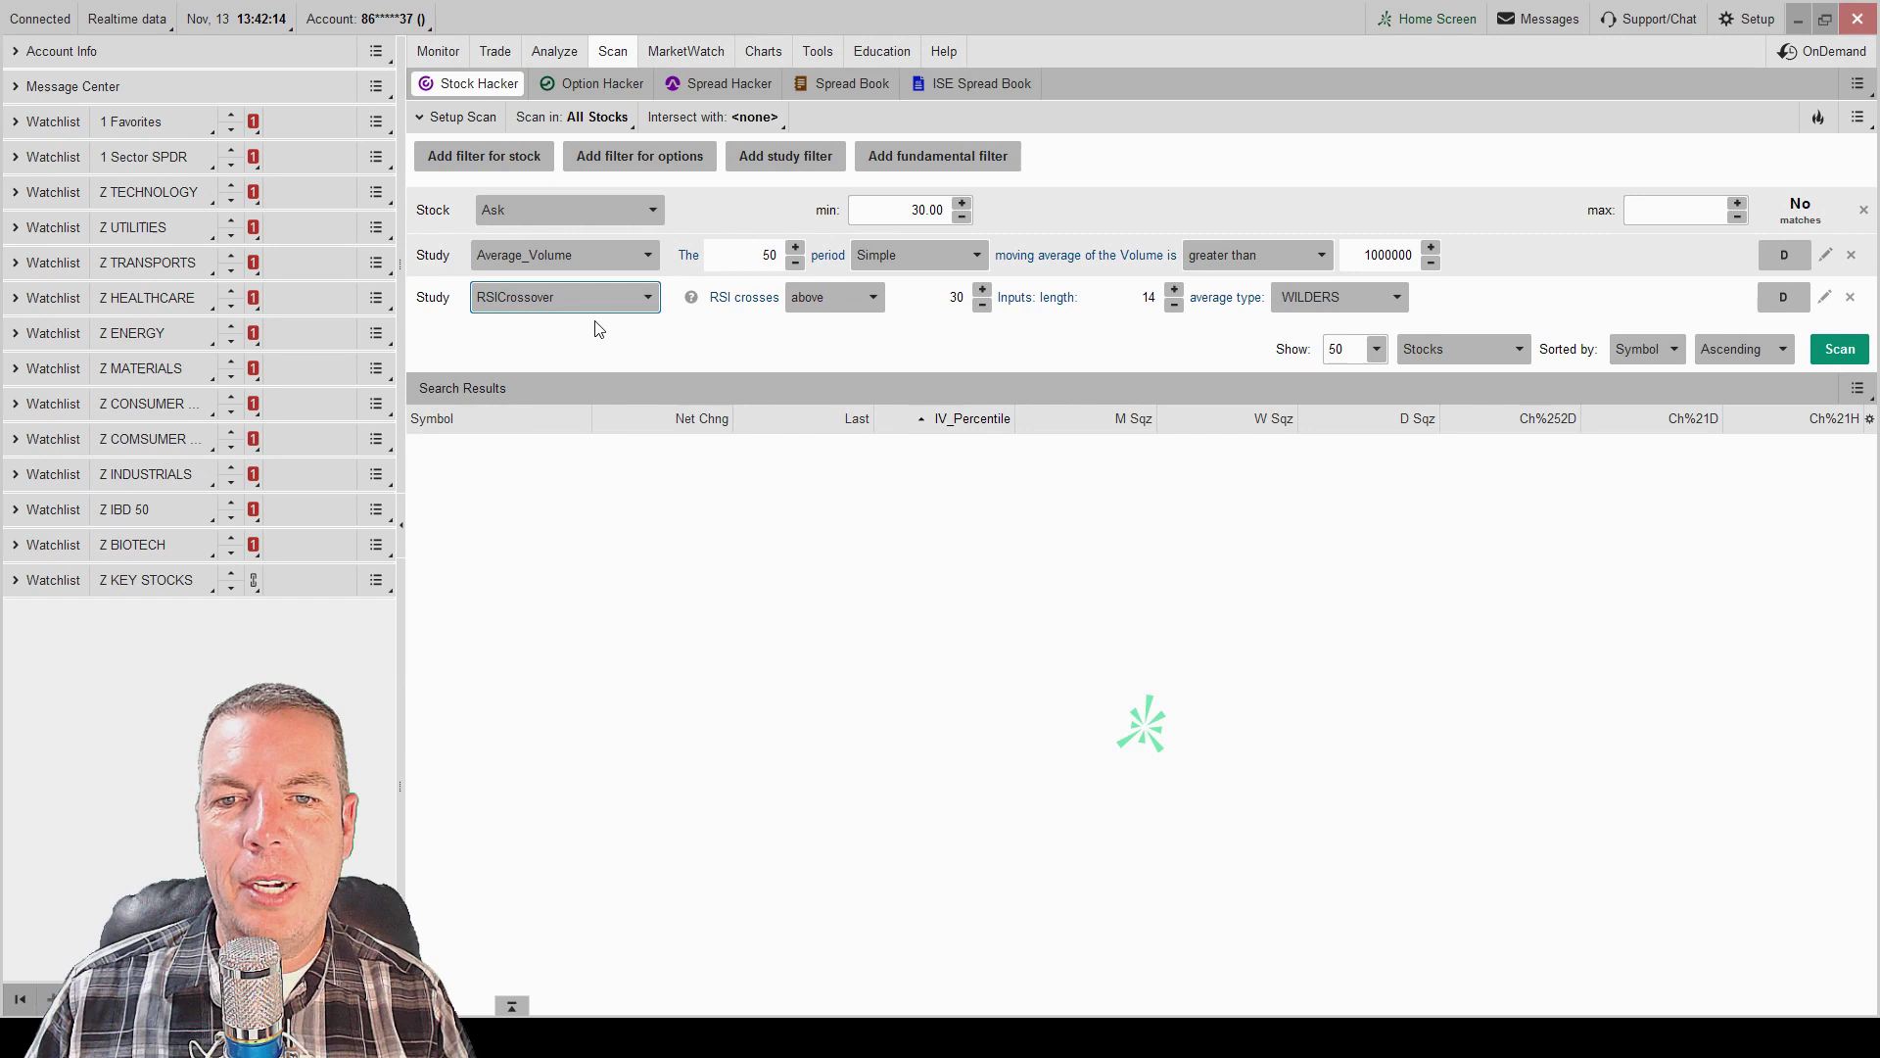
left_click(827, 301)
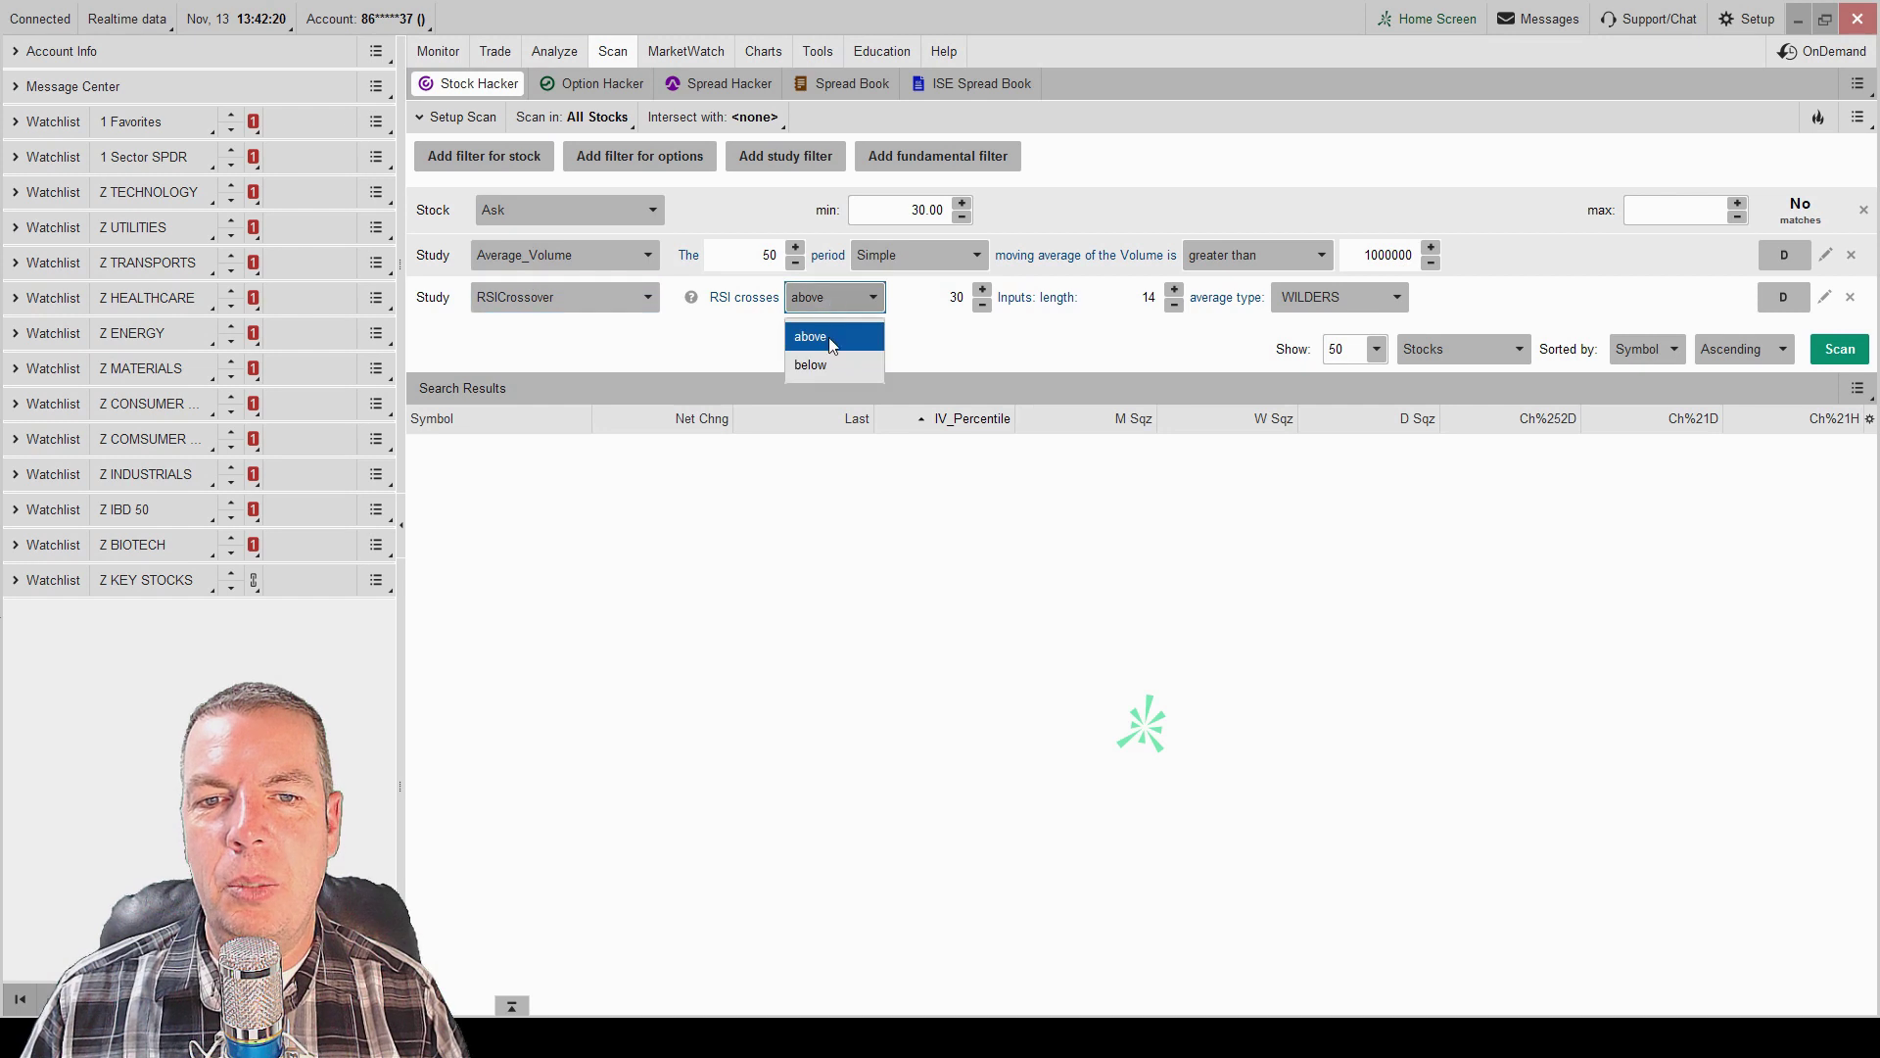
left_click(831, 363)
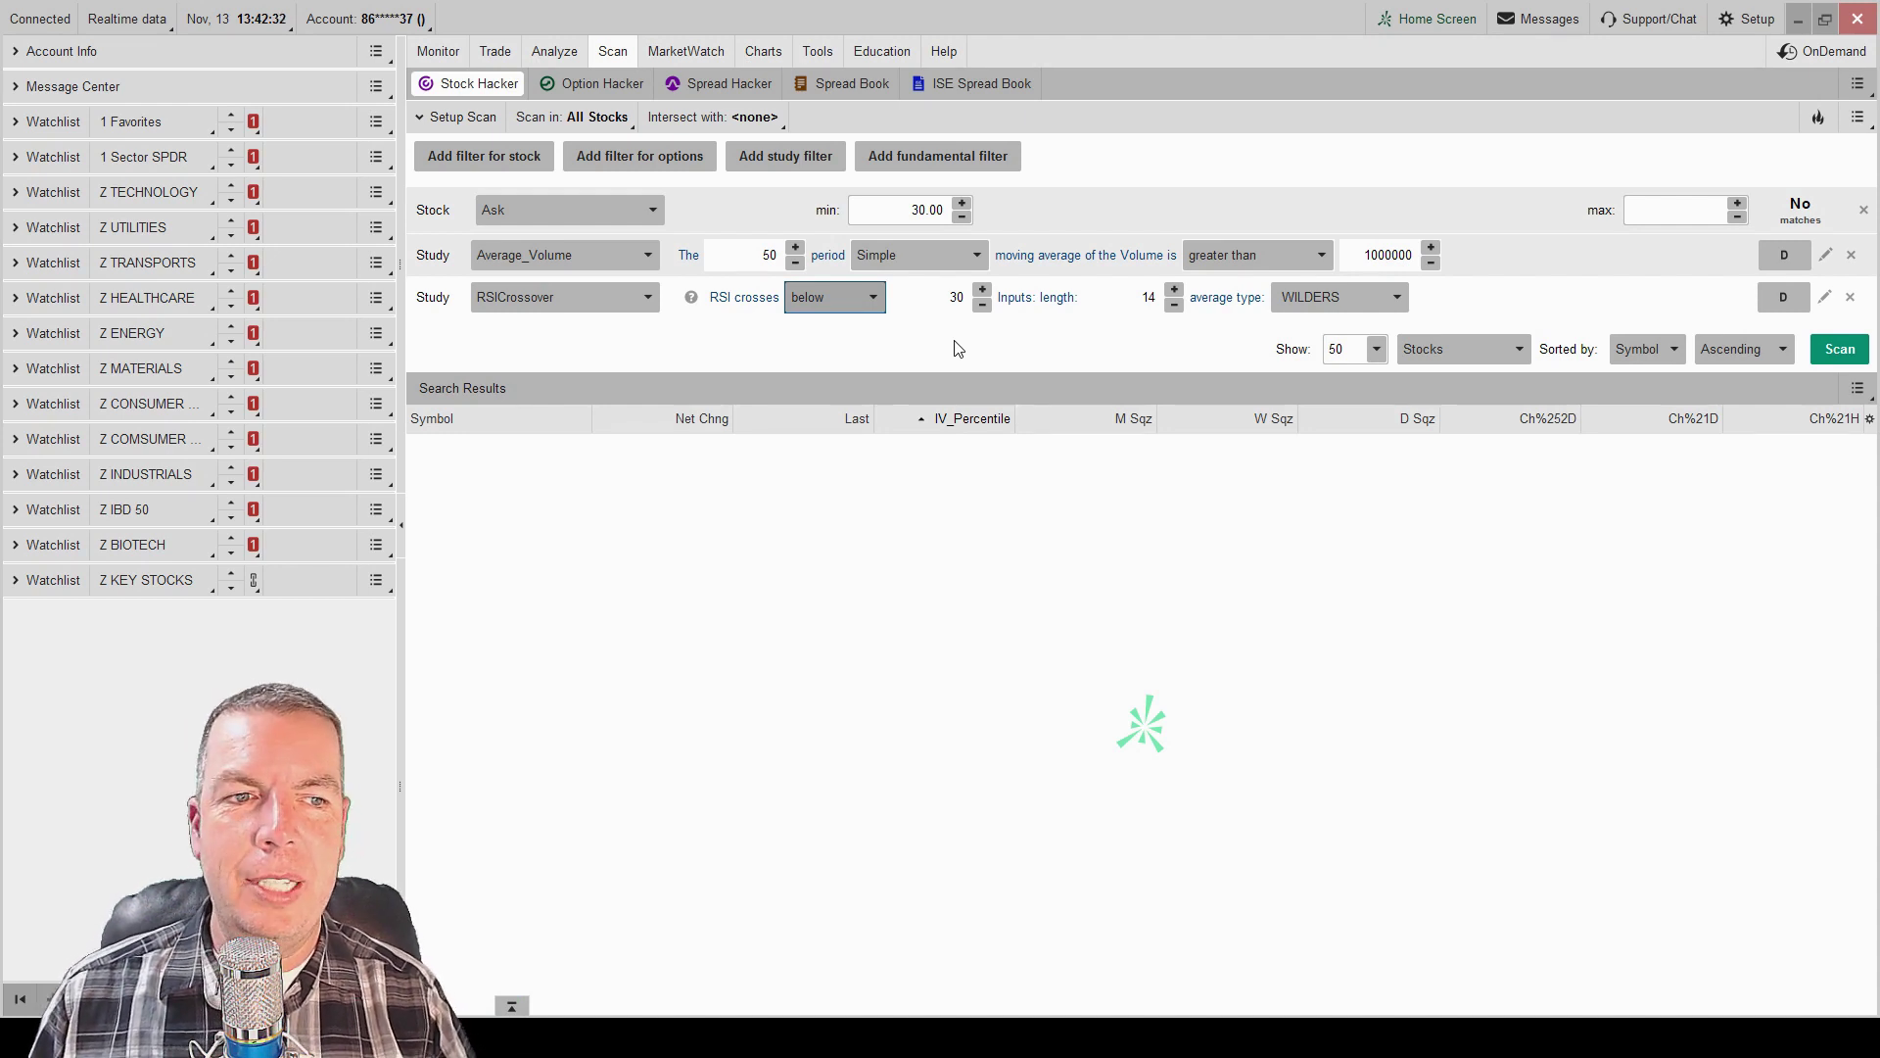
Run the scan, returning CELG, SRCL, MPC, WLL, COP, CLR and HAL.
left_click(1840, 351)
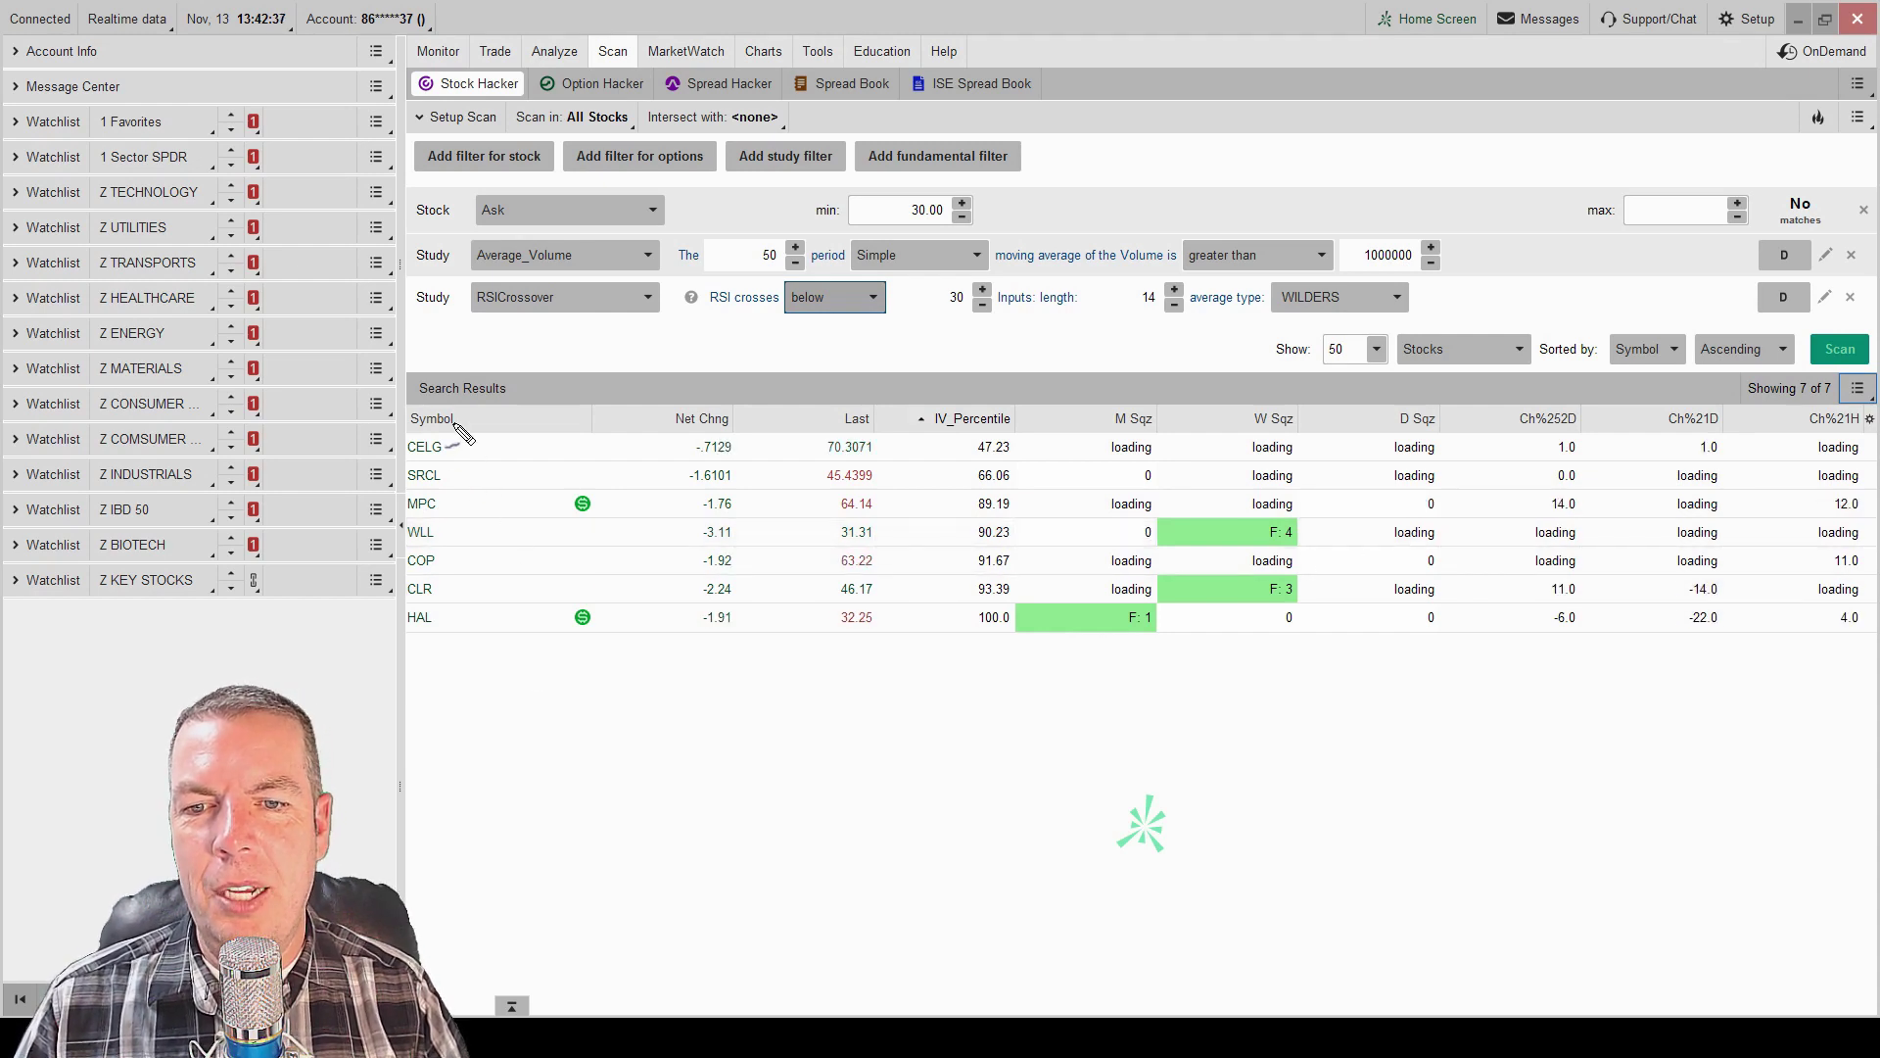
mouse_move(452, 423)
left_mouse_down()
mouse_move(452, 622)
mouse_move(388, 647)
mouse_move(380, 451)
mouse_move(431, 376)
mouse_move(455, 436)
left_mouse_up()
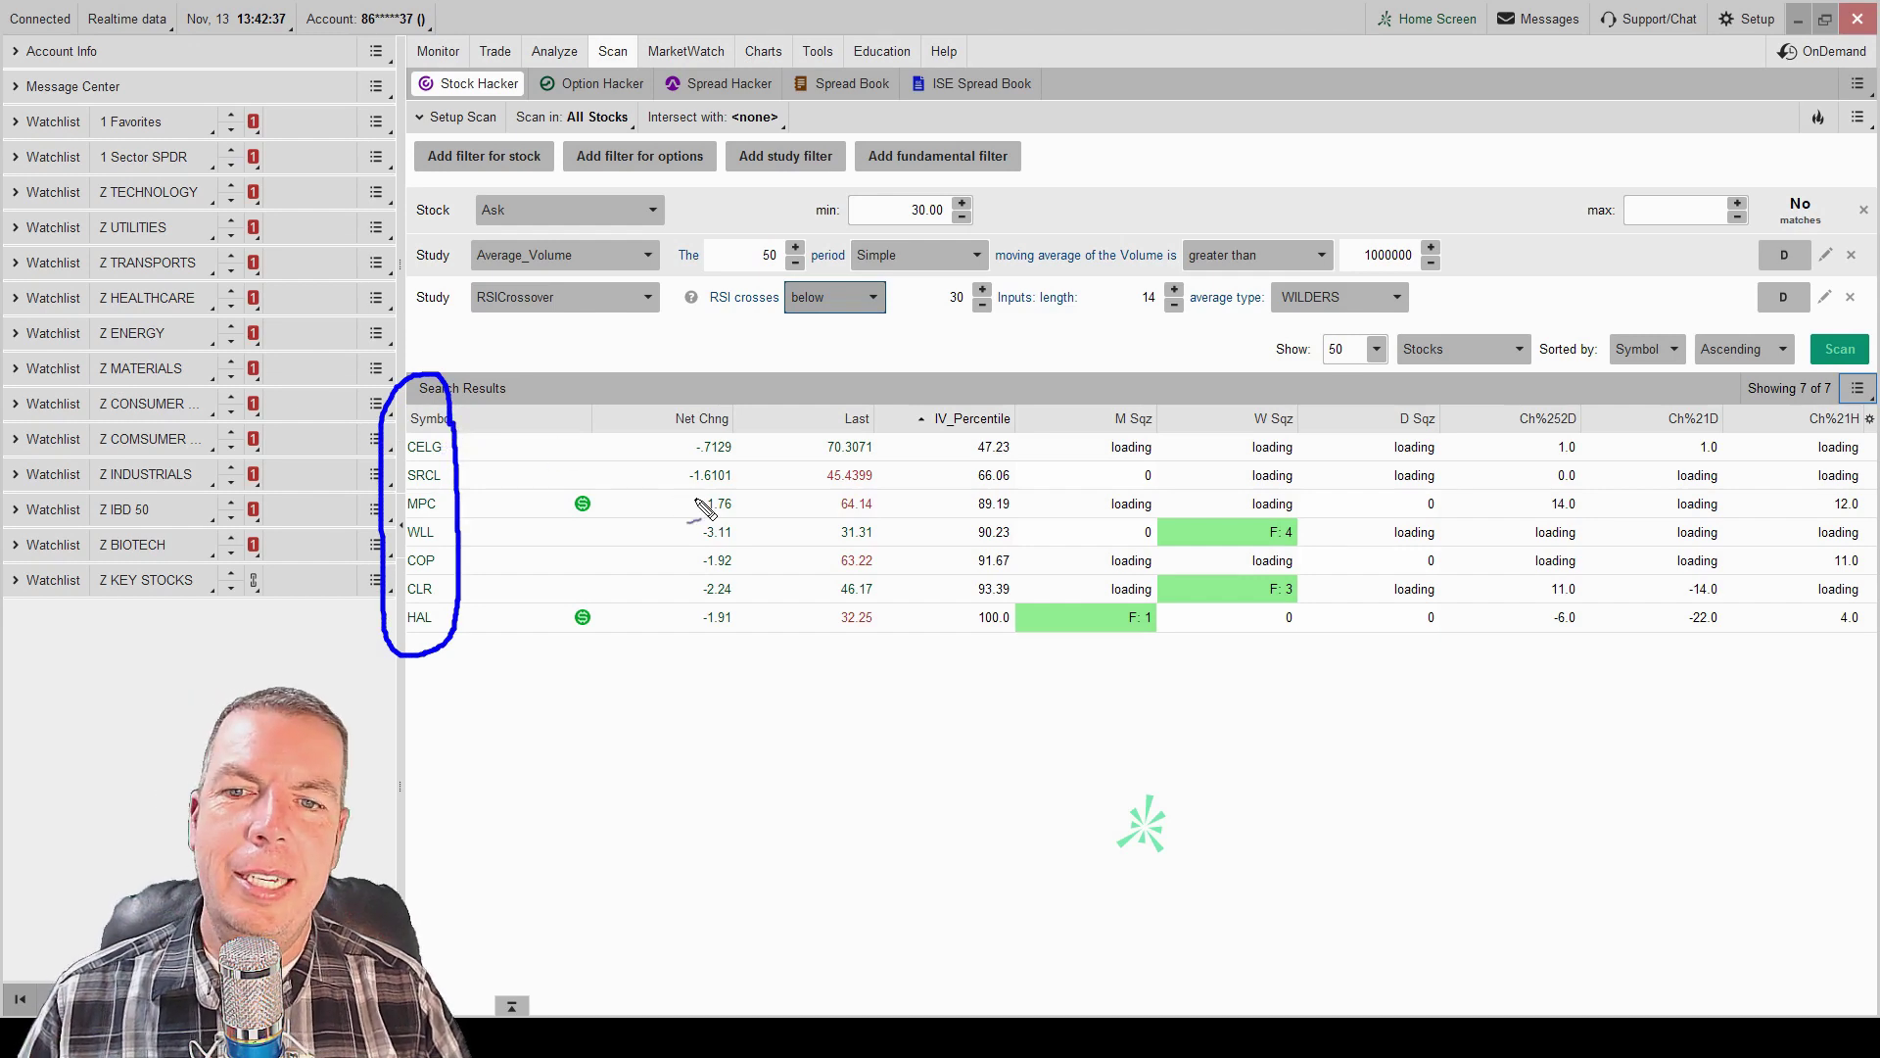
Open the scan results options menu showing Save, Load and Share scan query.
key("Escape")
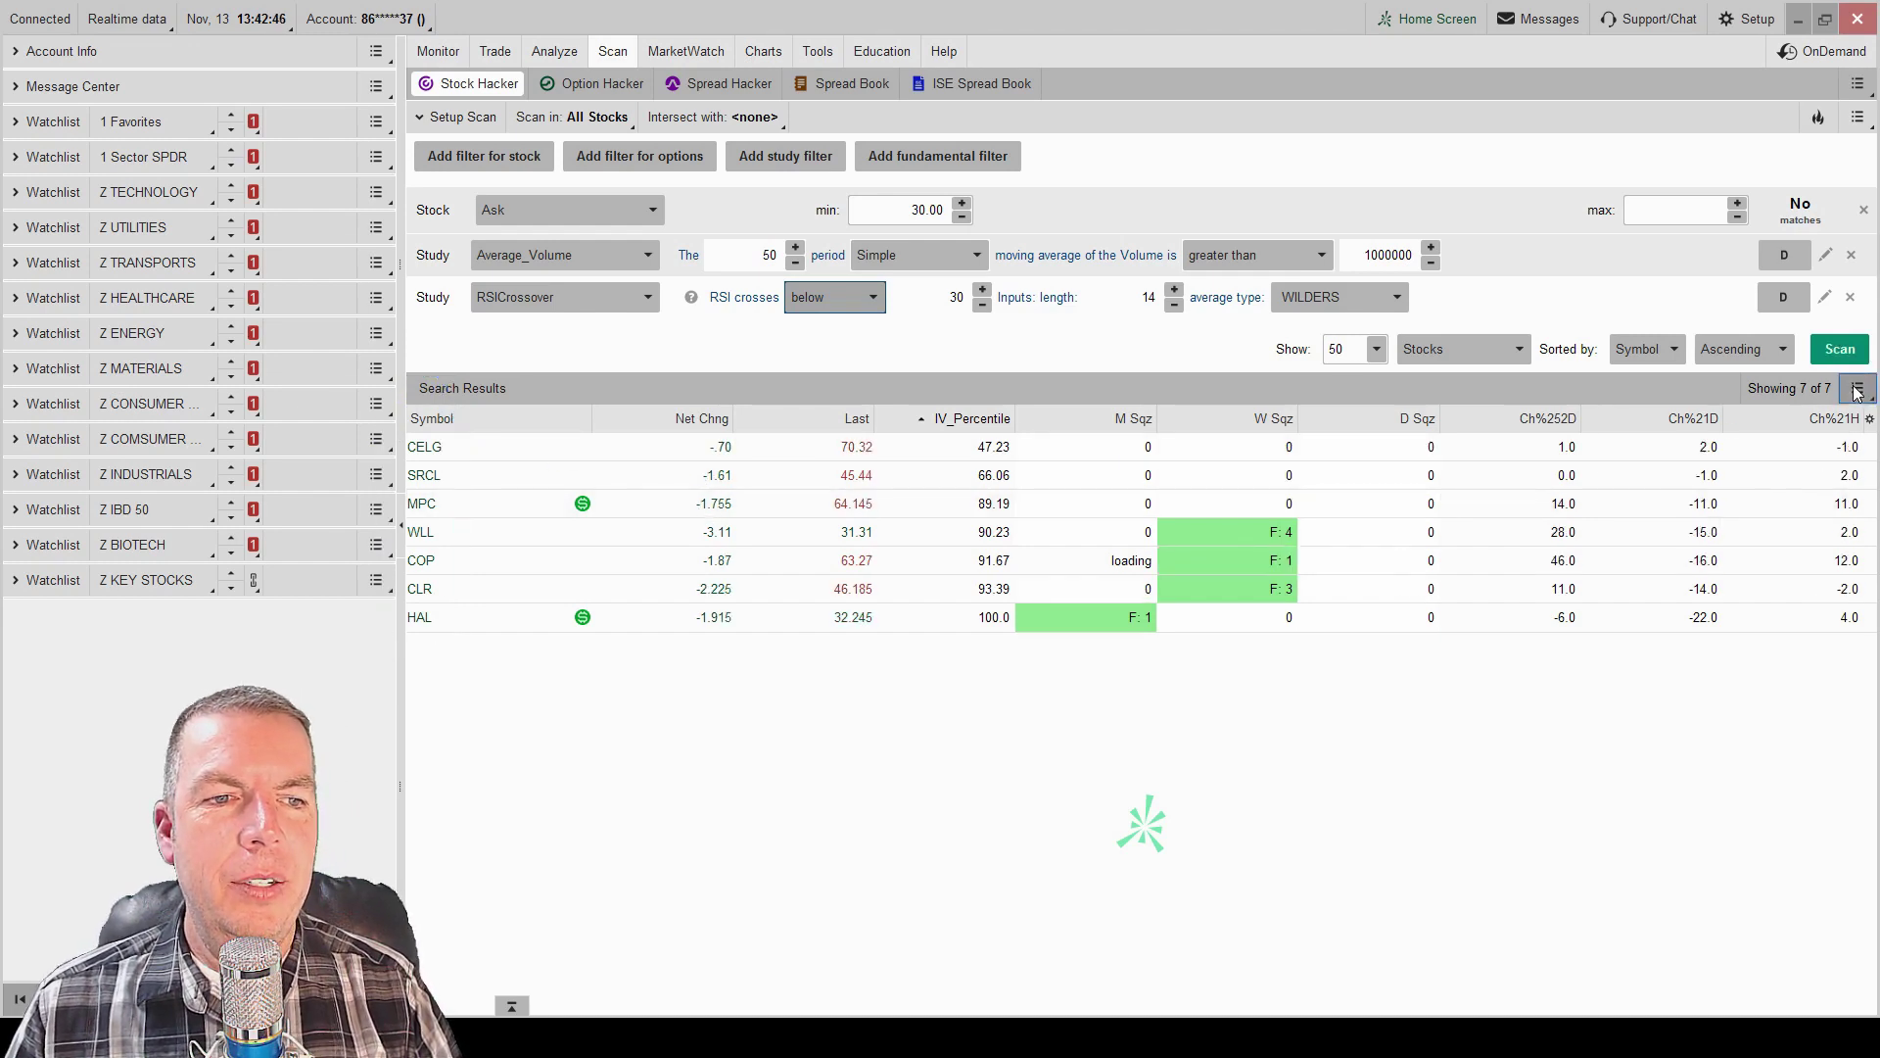
left_click(1857, 393)
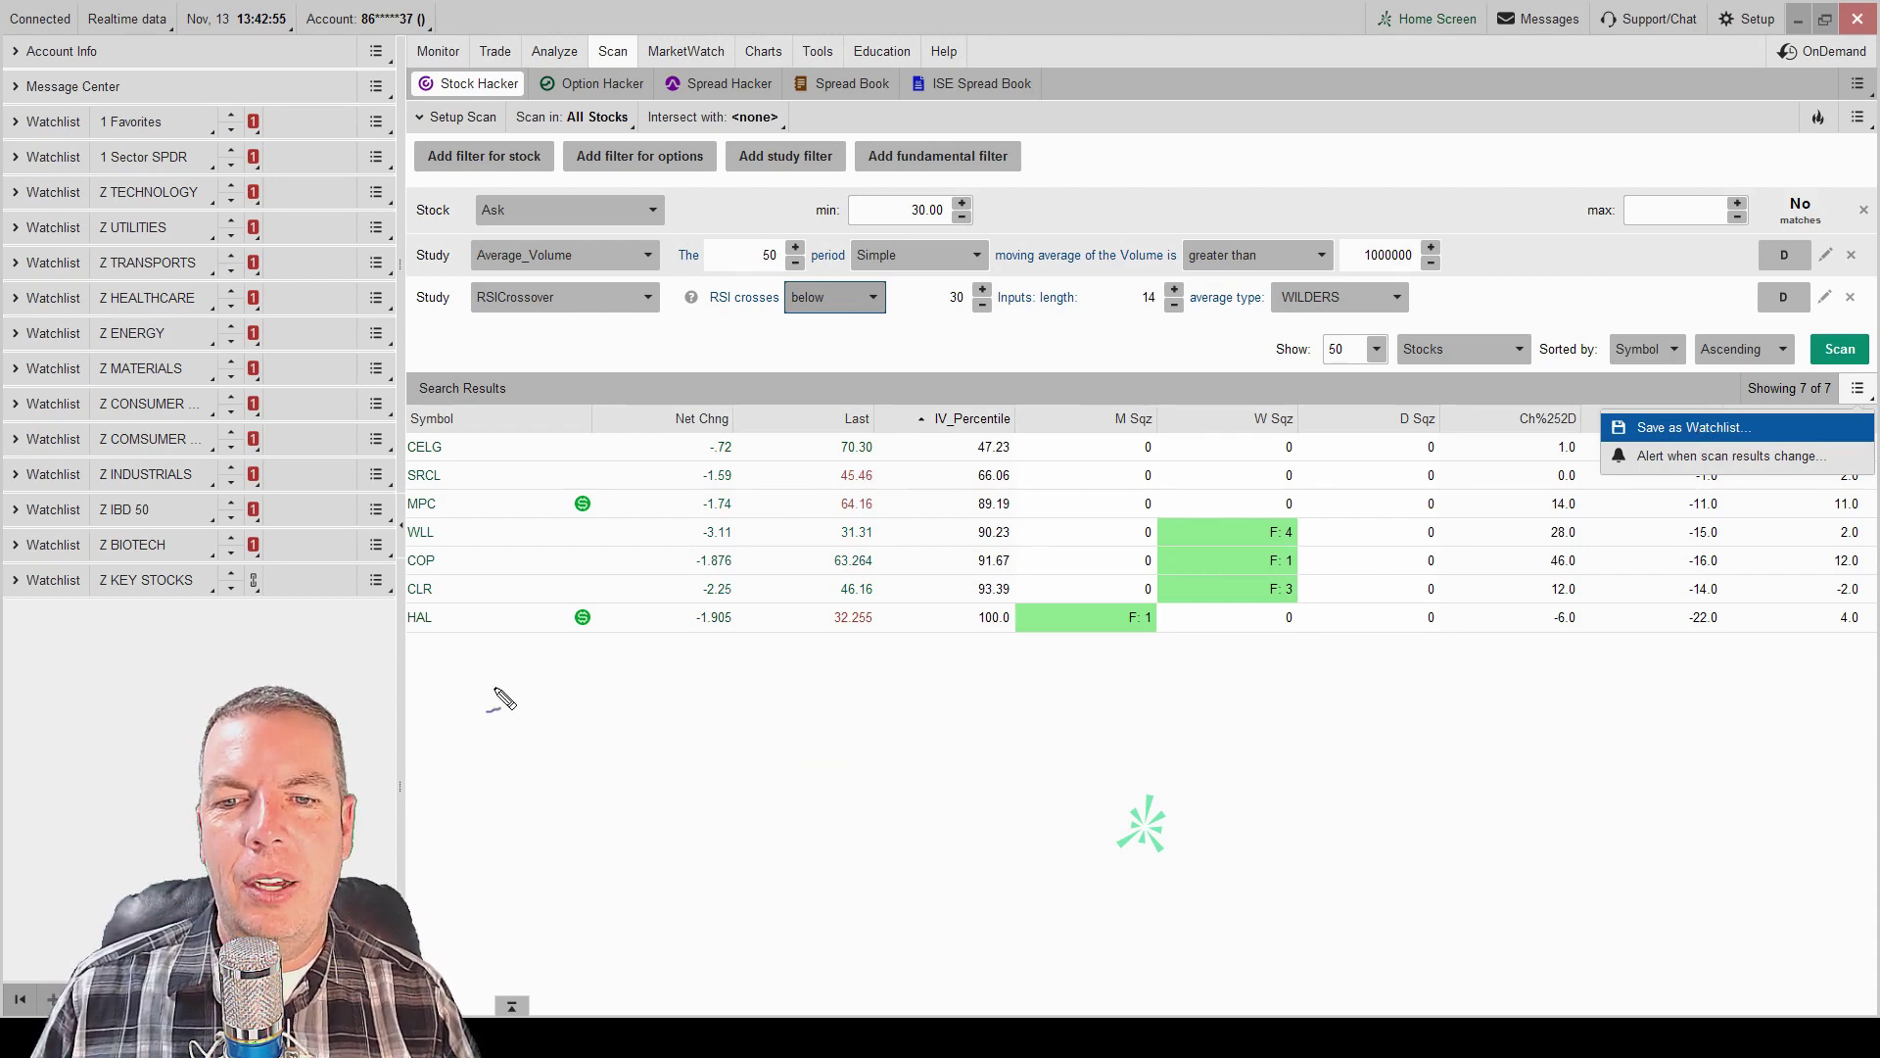
mouse_move(459, 662)
left_mouse_down()
mouse_move(492, 533)
mouse_move(447, 402)
mouse_move(338, 534)
mouse_move(412, 654)
mouse_move(462, 664)
left_mouse_up()
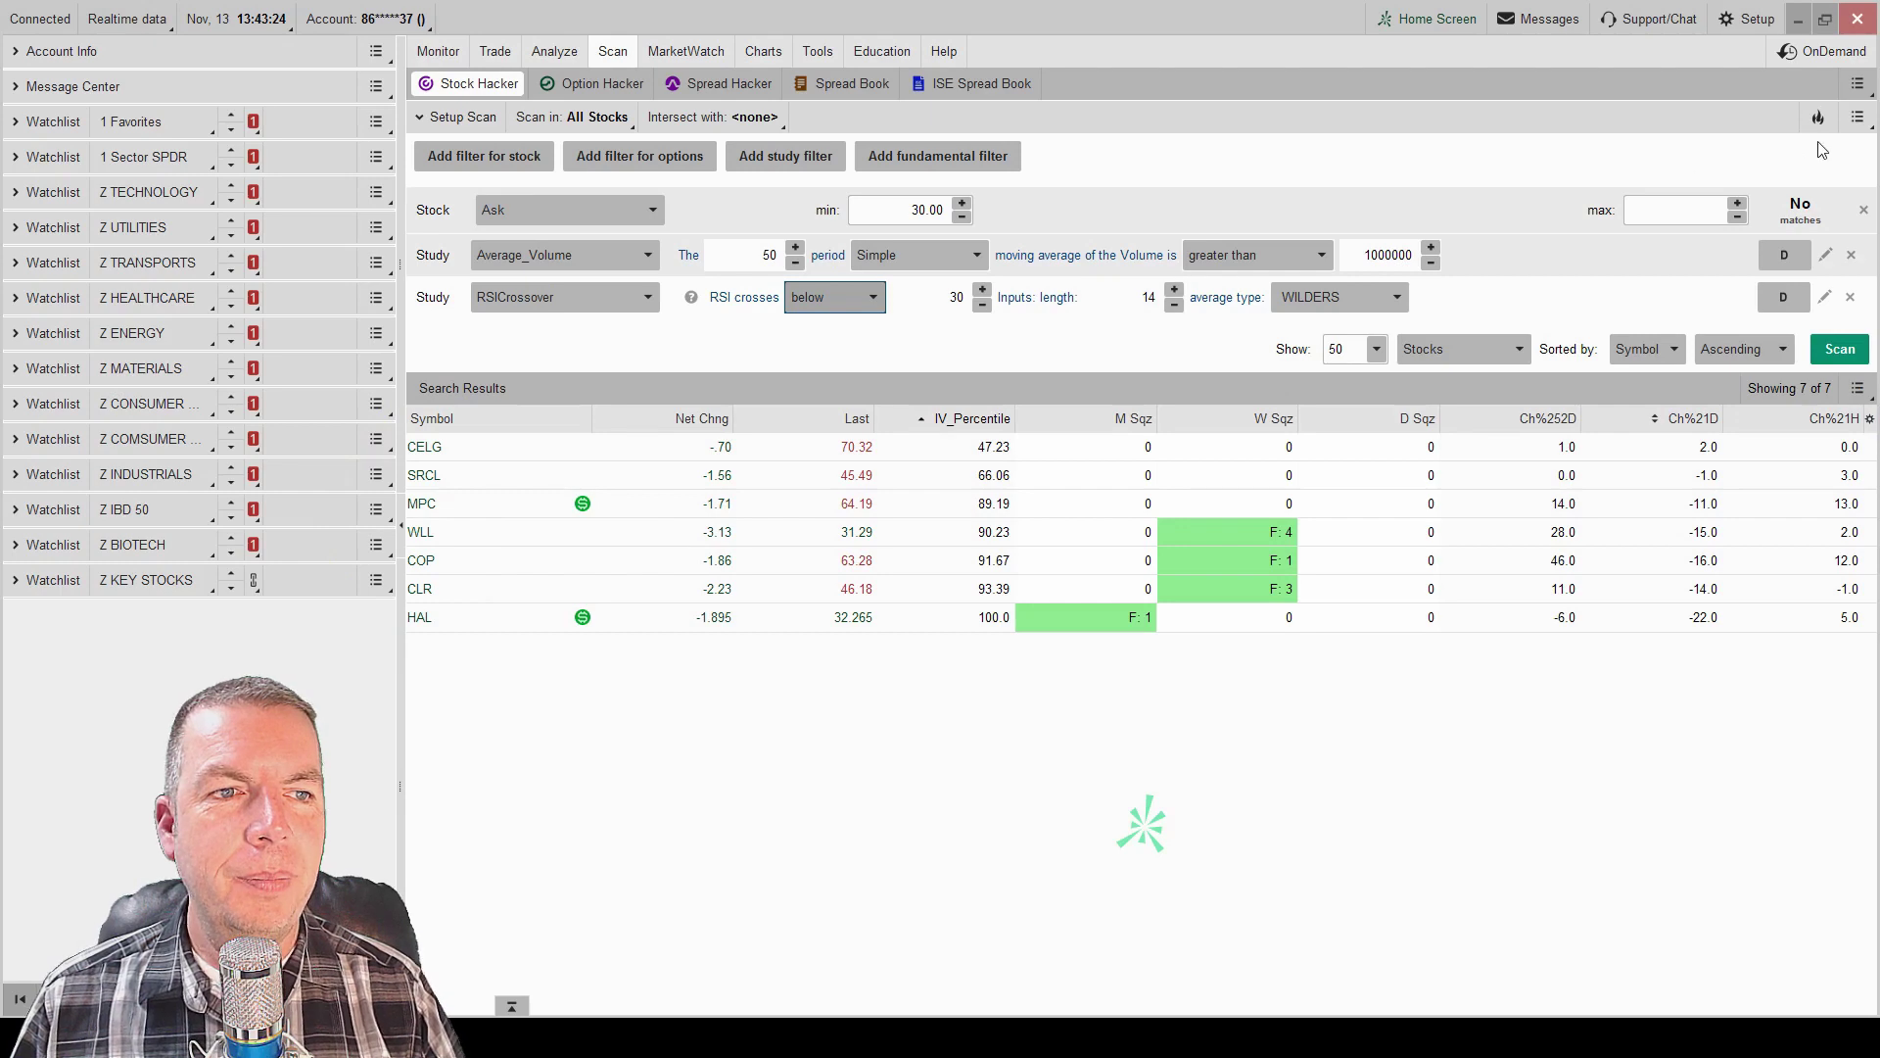
Save the scan query through the Save scan query dialog under the name 'ZZ RSI'.
left_click(1859, 119)
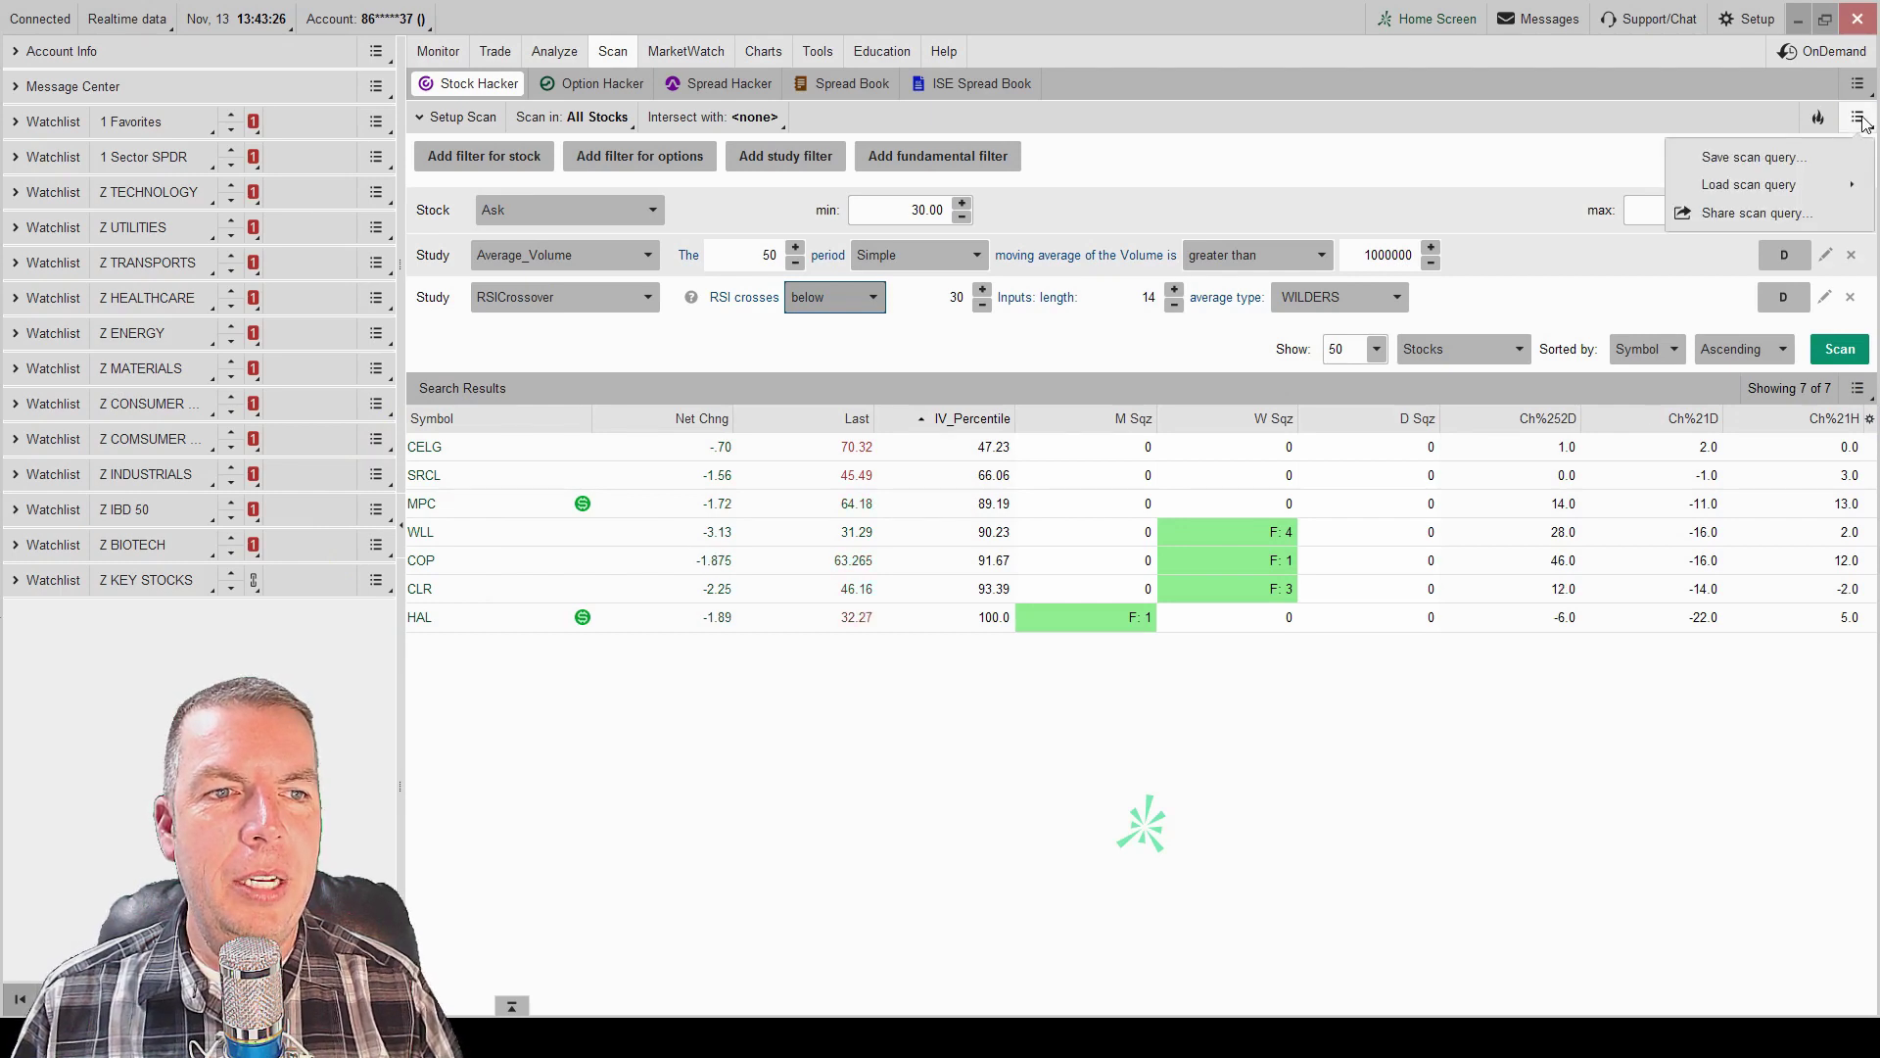
left_click(1814, 154)
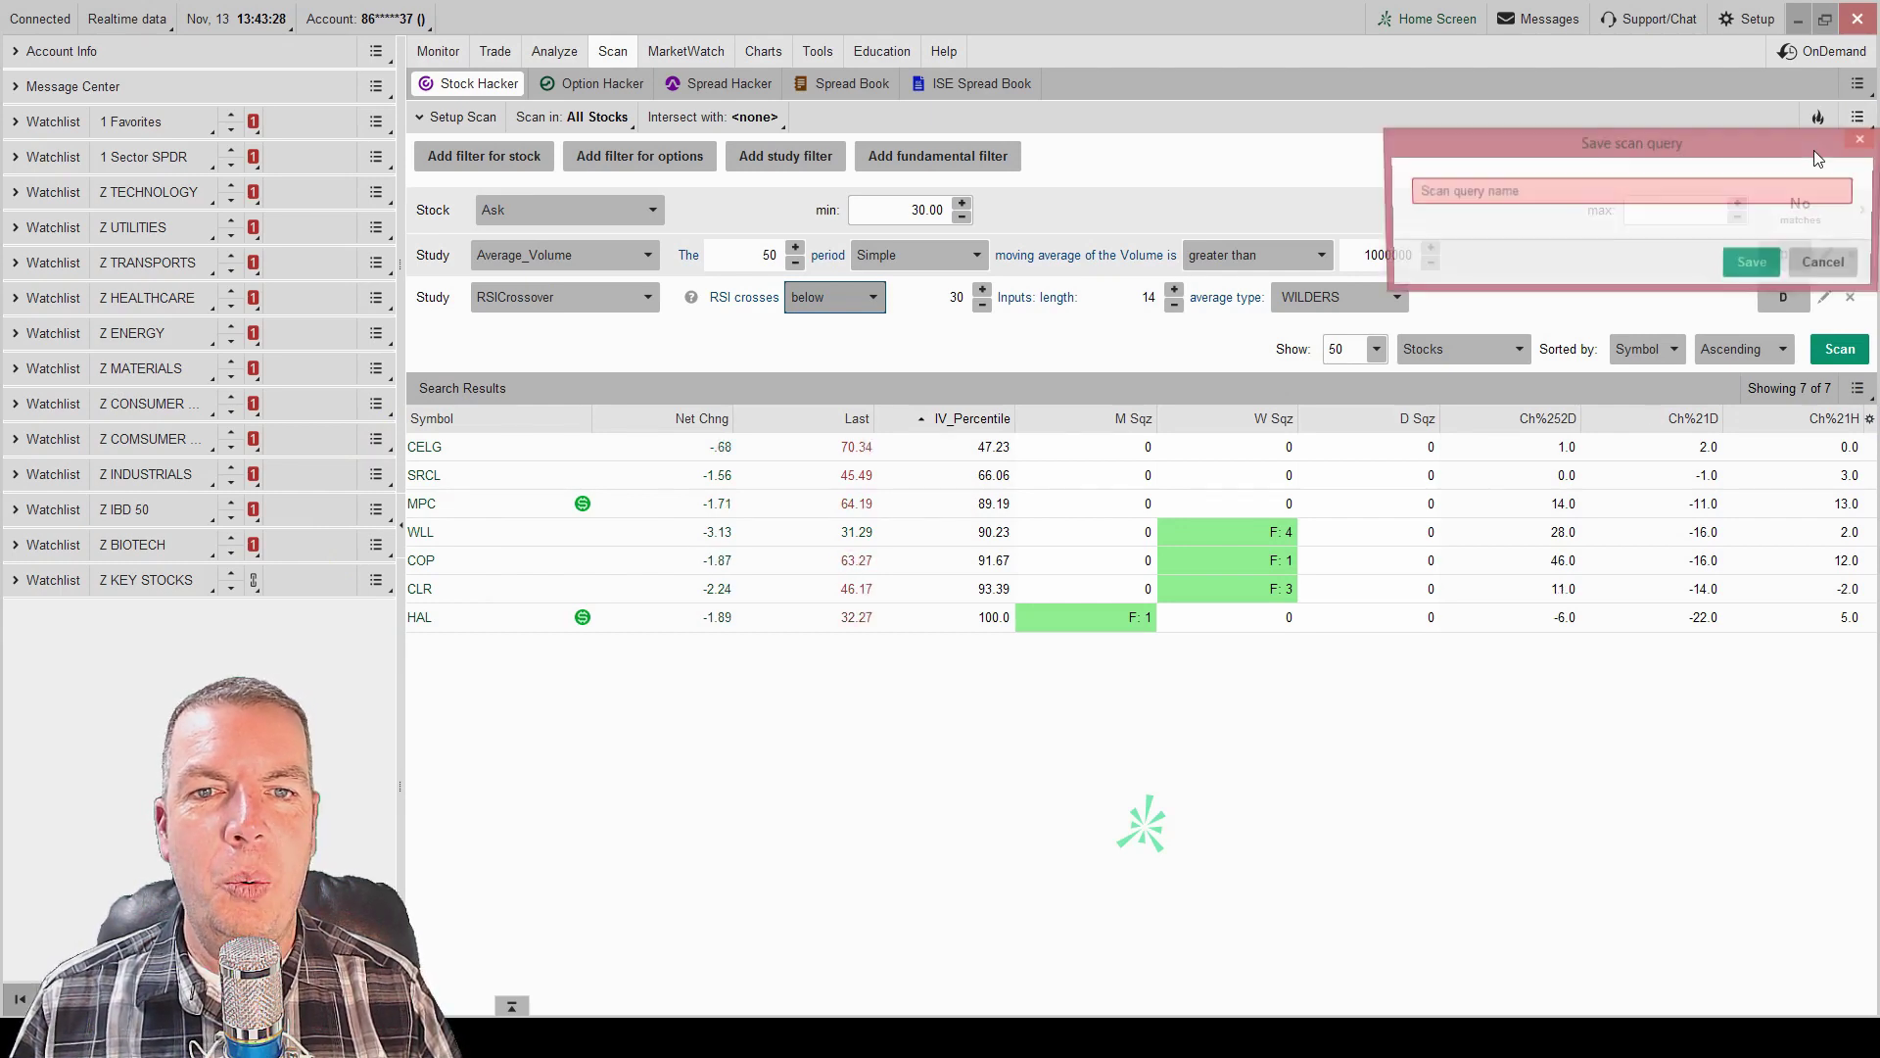
left_click_drag(1670, 149, 830, 164)
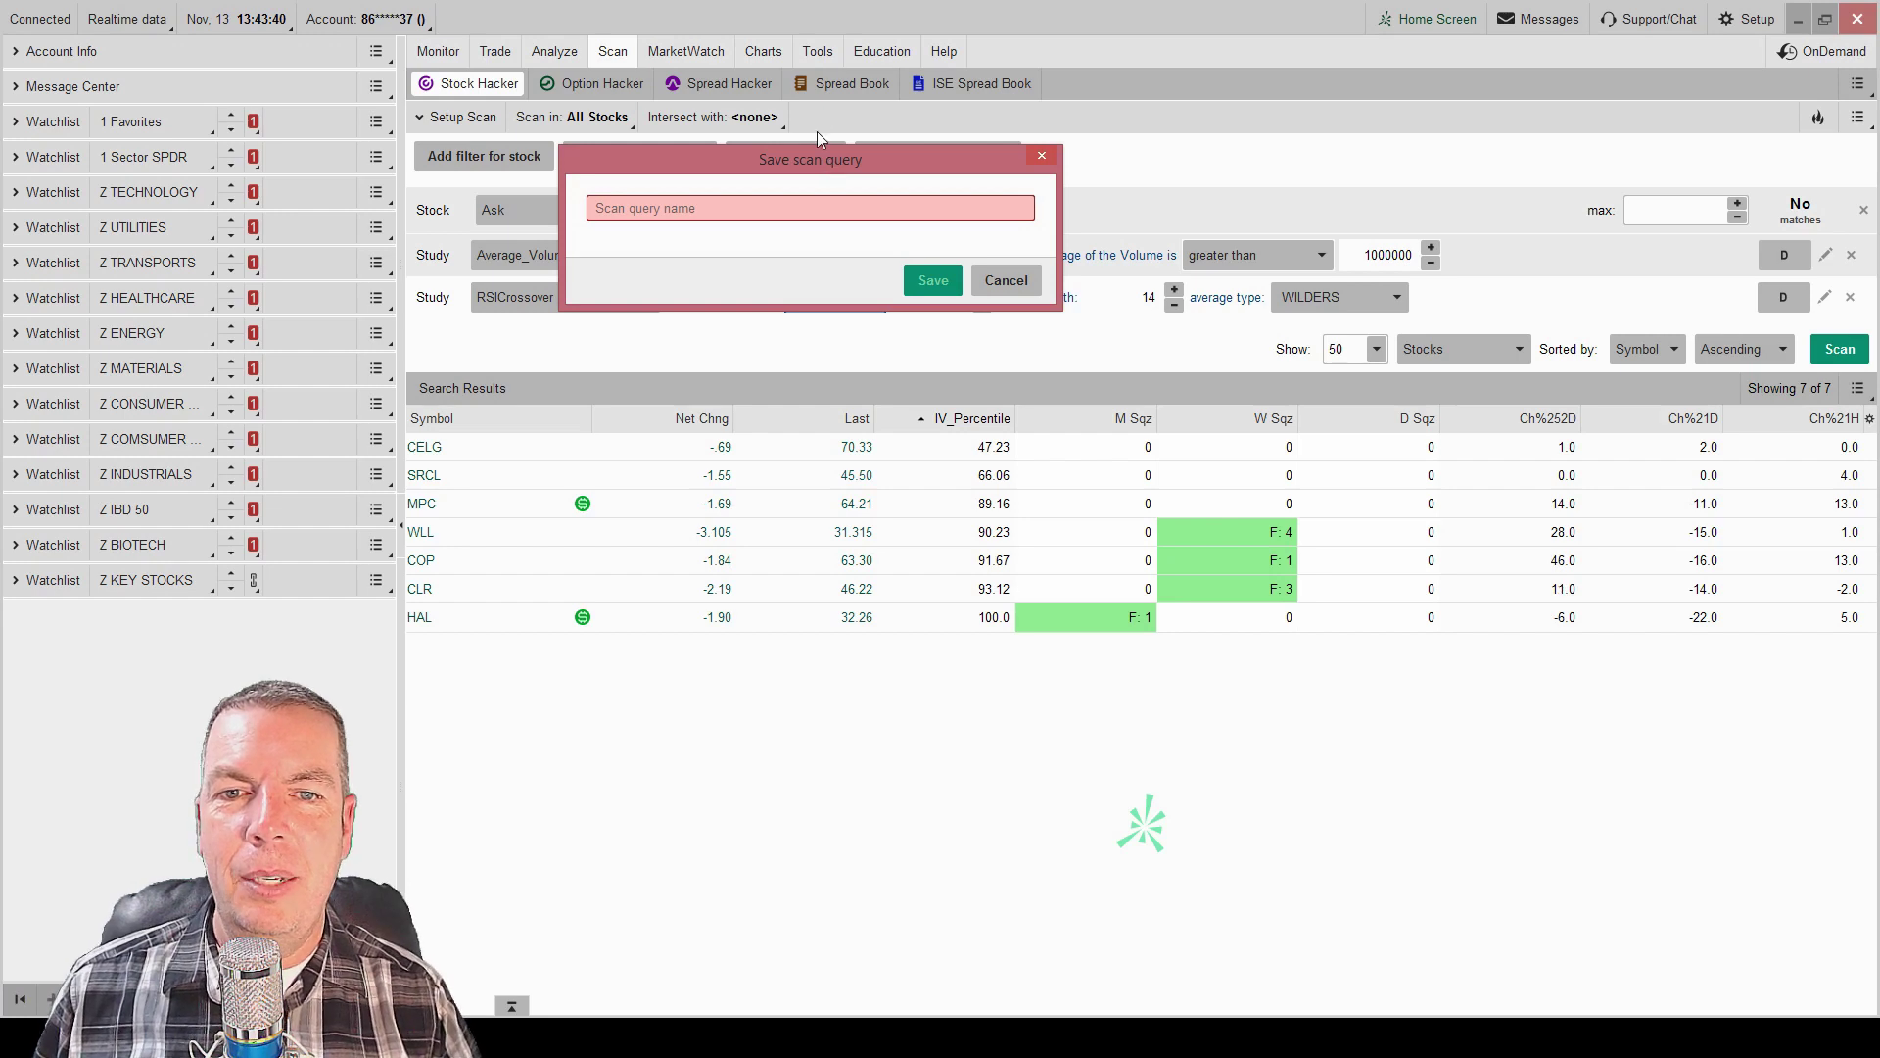
left_click(756, 214)
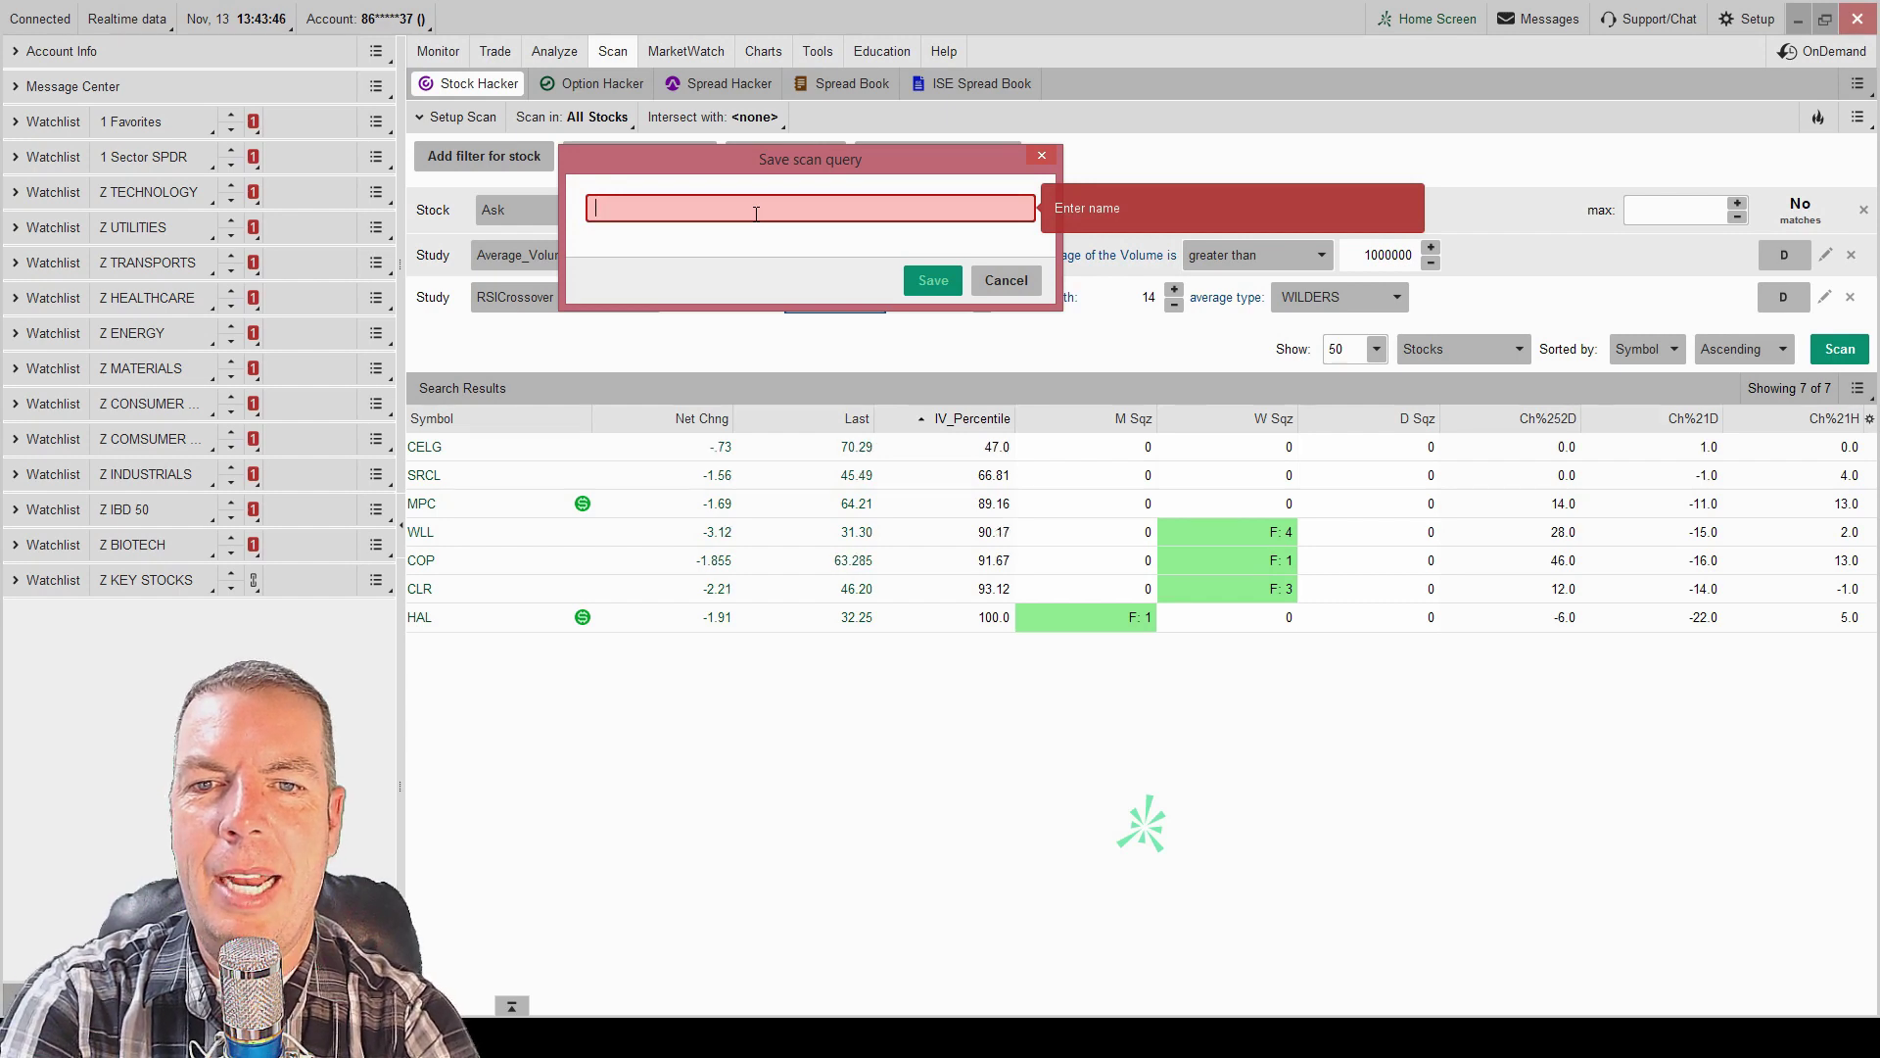
type("ZZ")
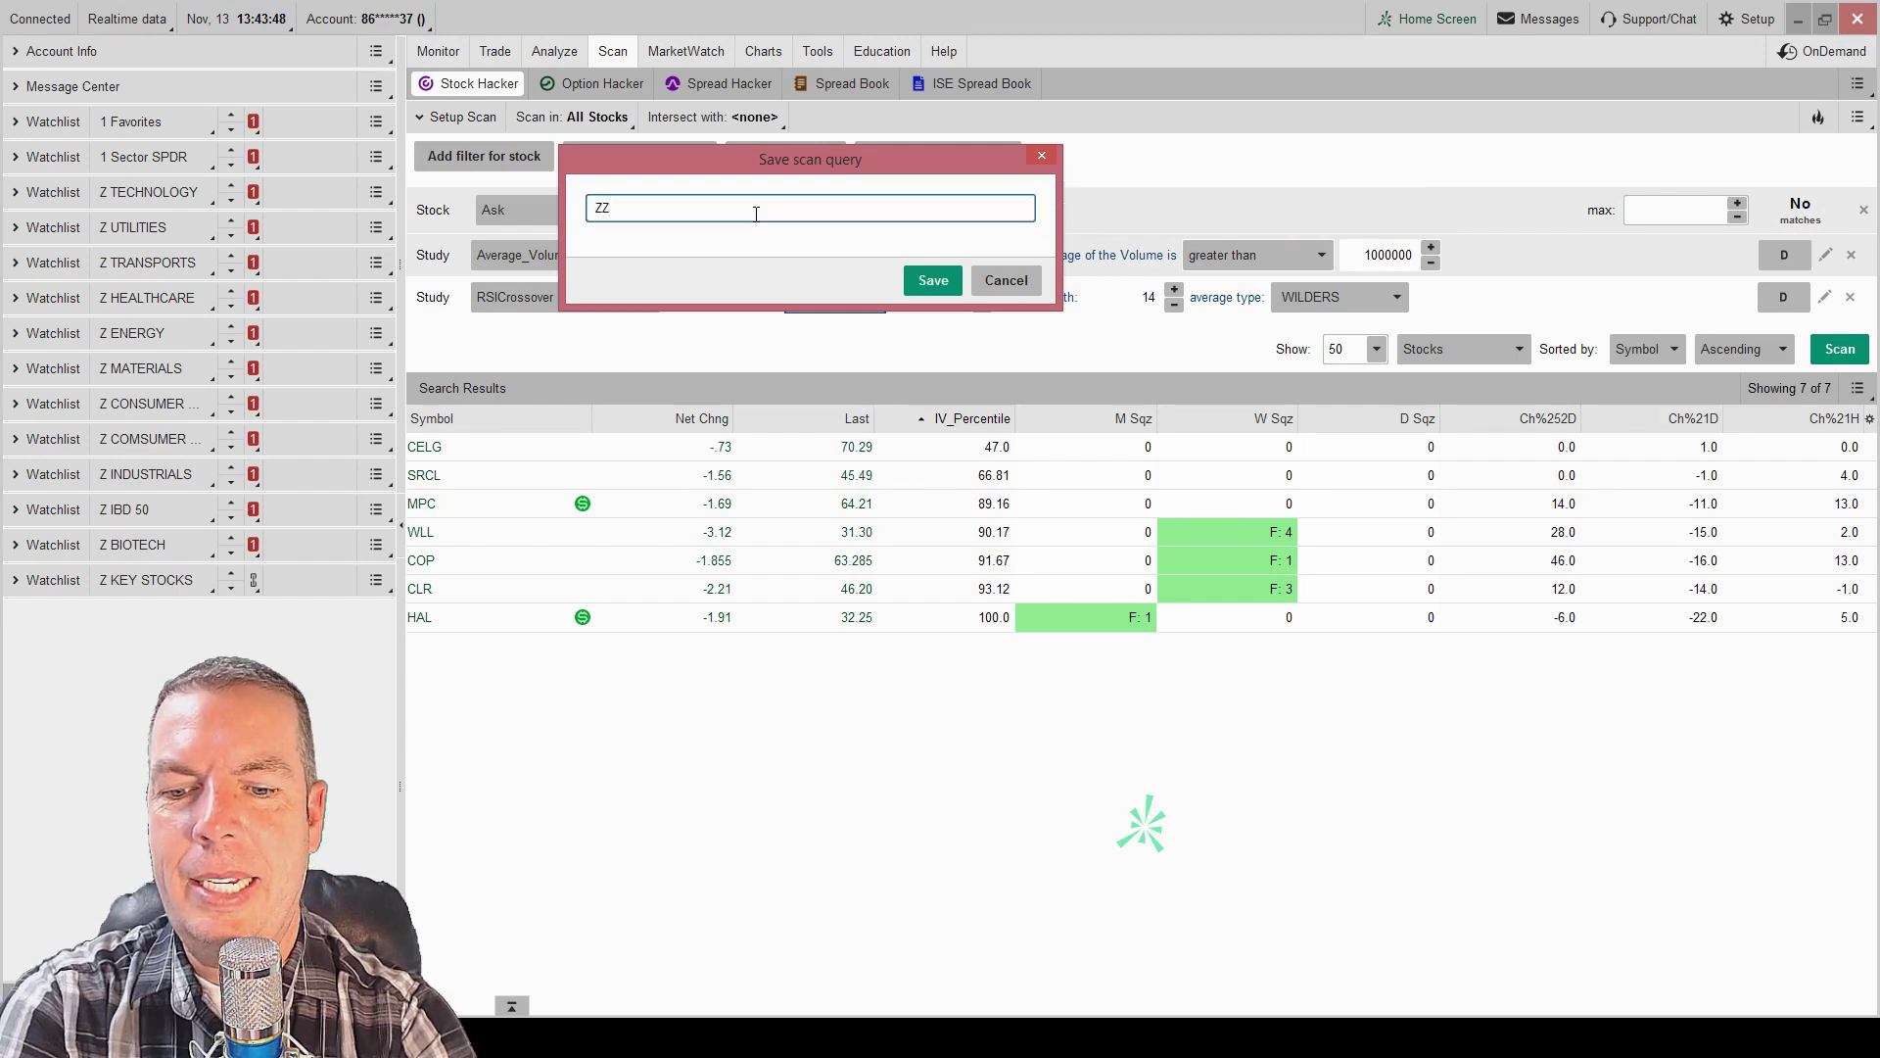
type(" RSI")
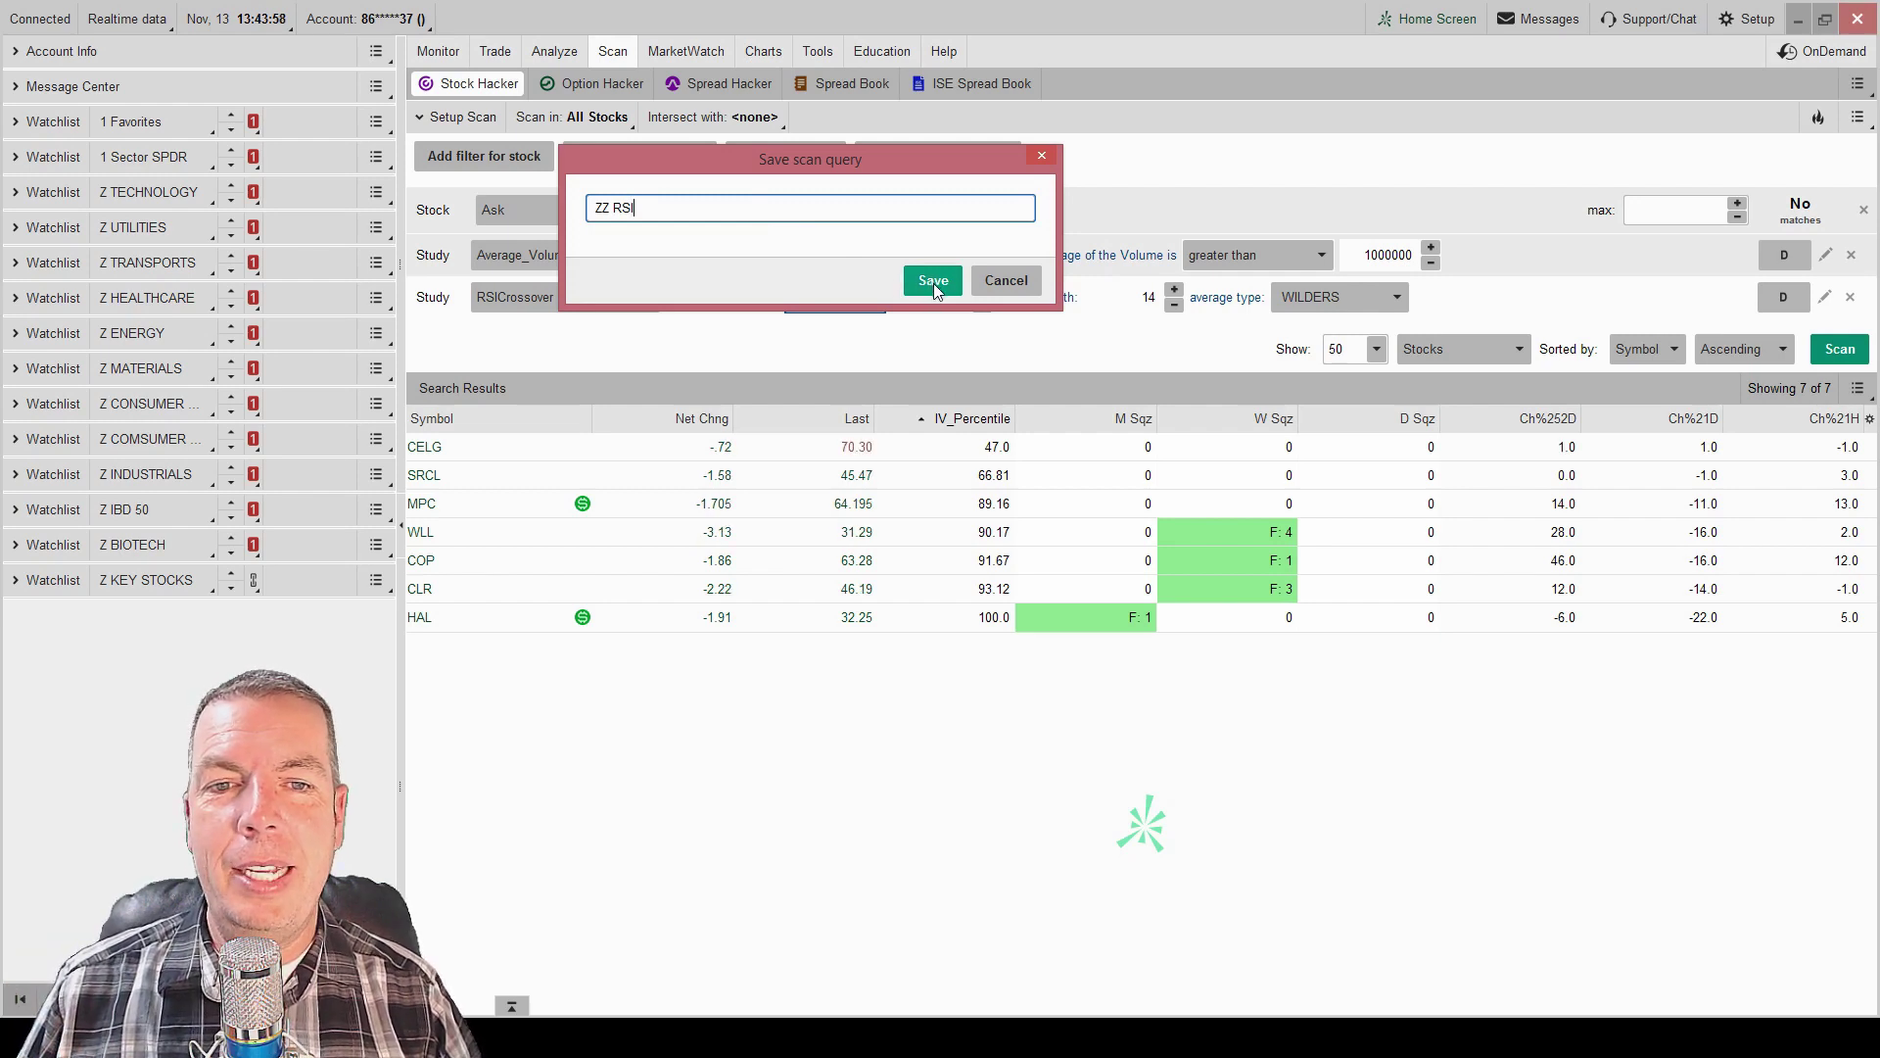
left_click(932, 282)
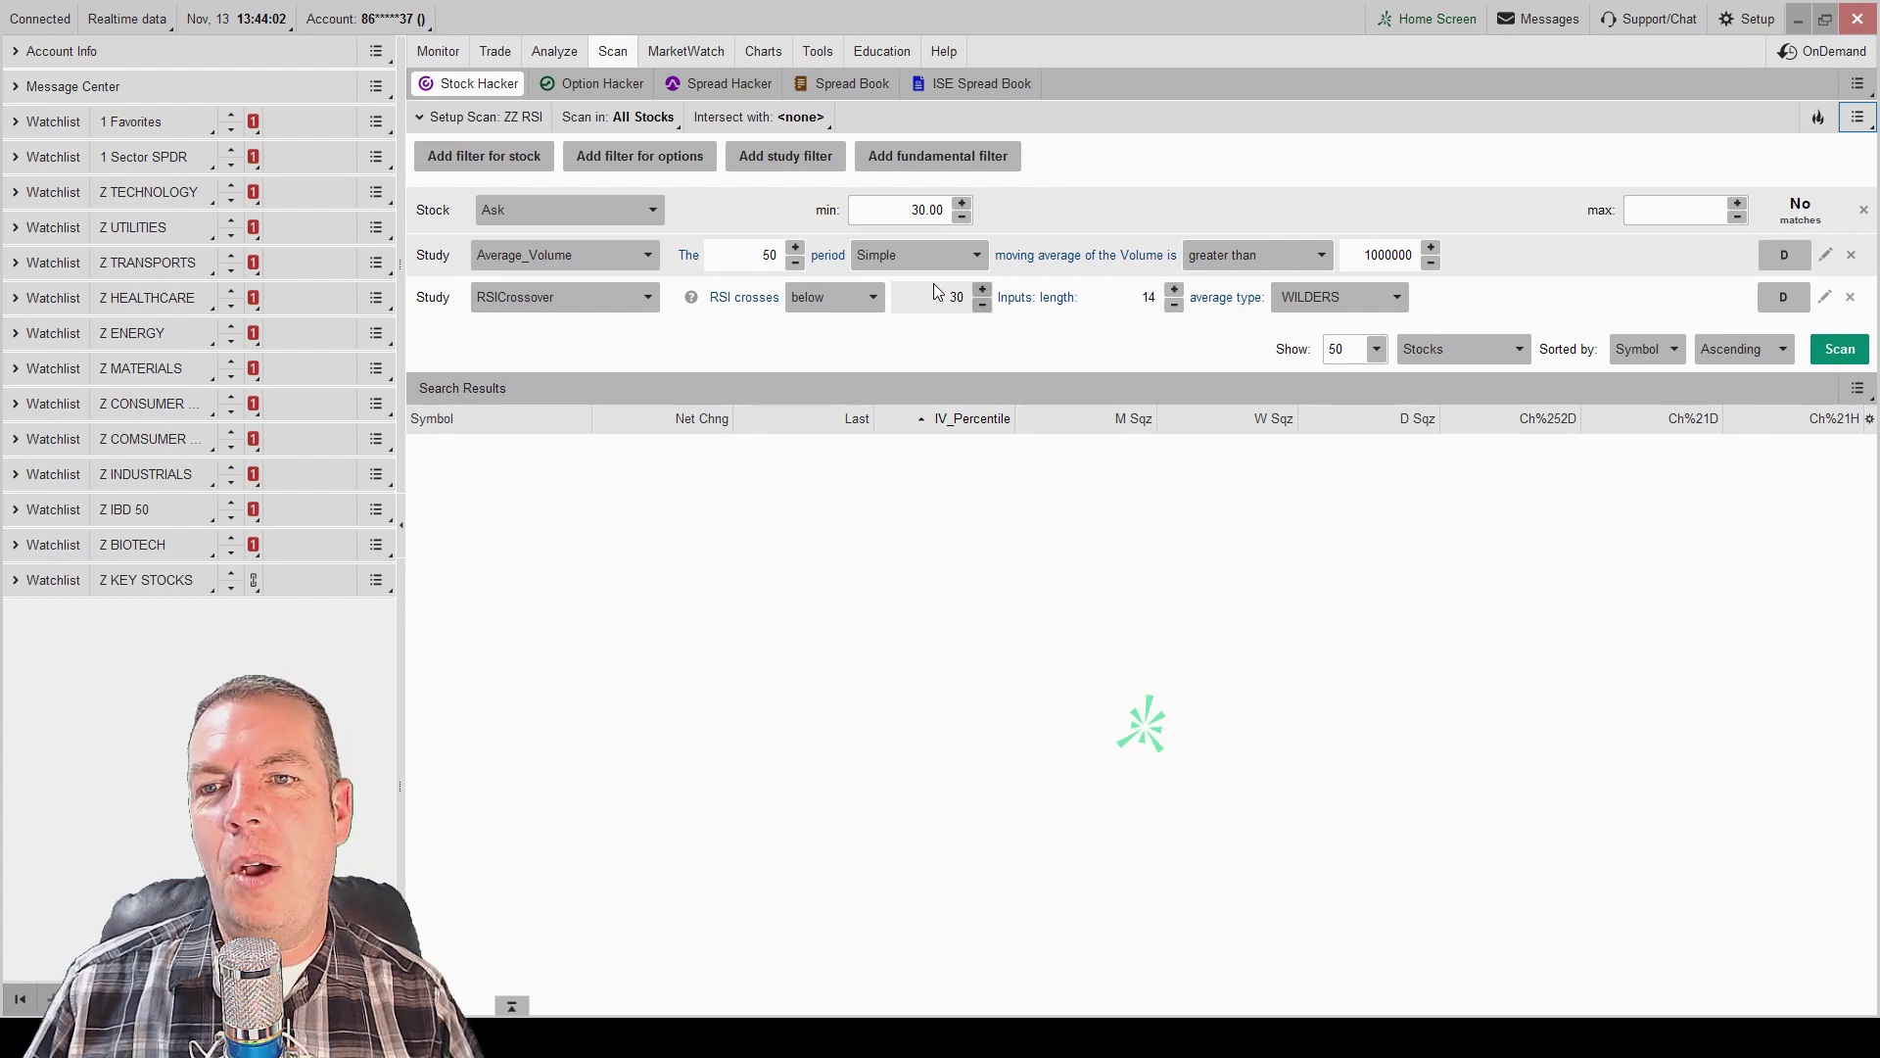
Load Personal (Z - Z) > ZZ RSI into the left watchlist, rerun the scan, and return to Charts.
left_click(47, 123)
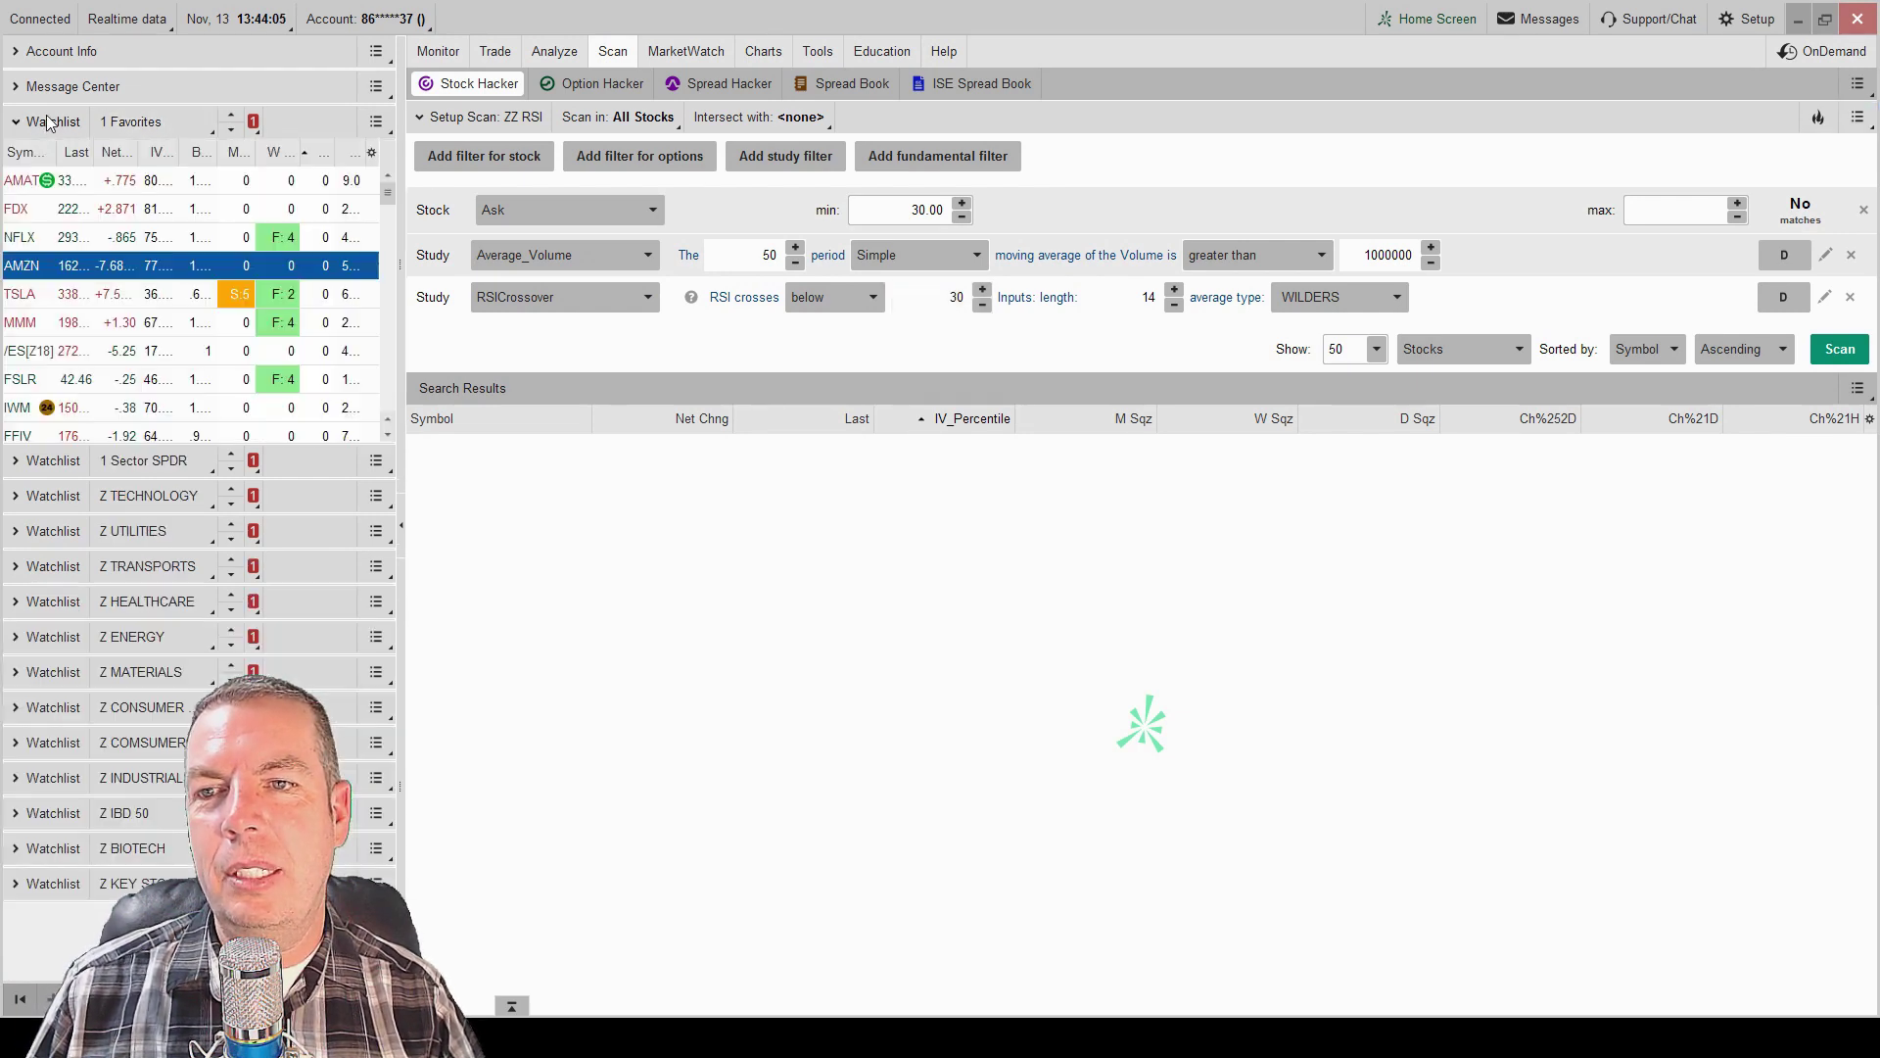
left_click(122, 125)
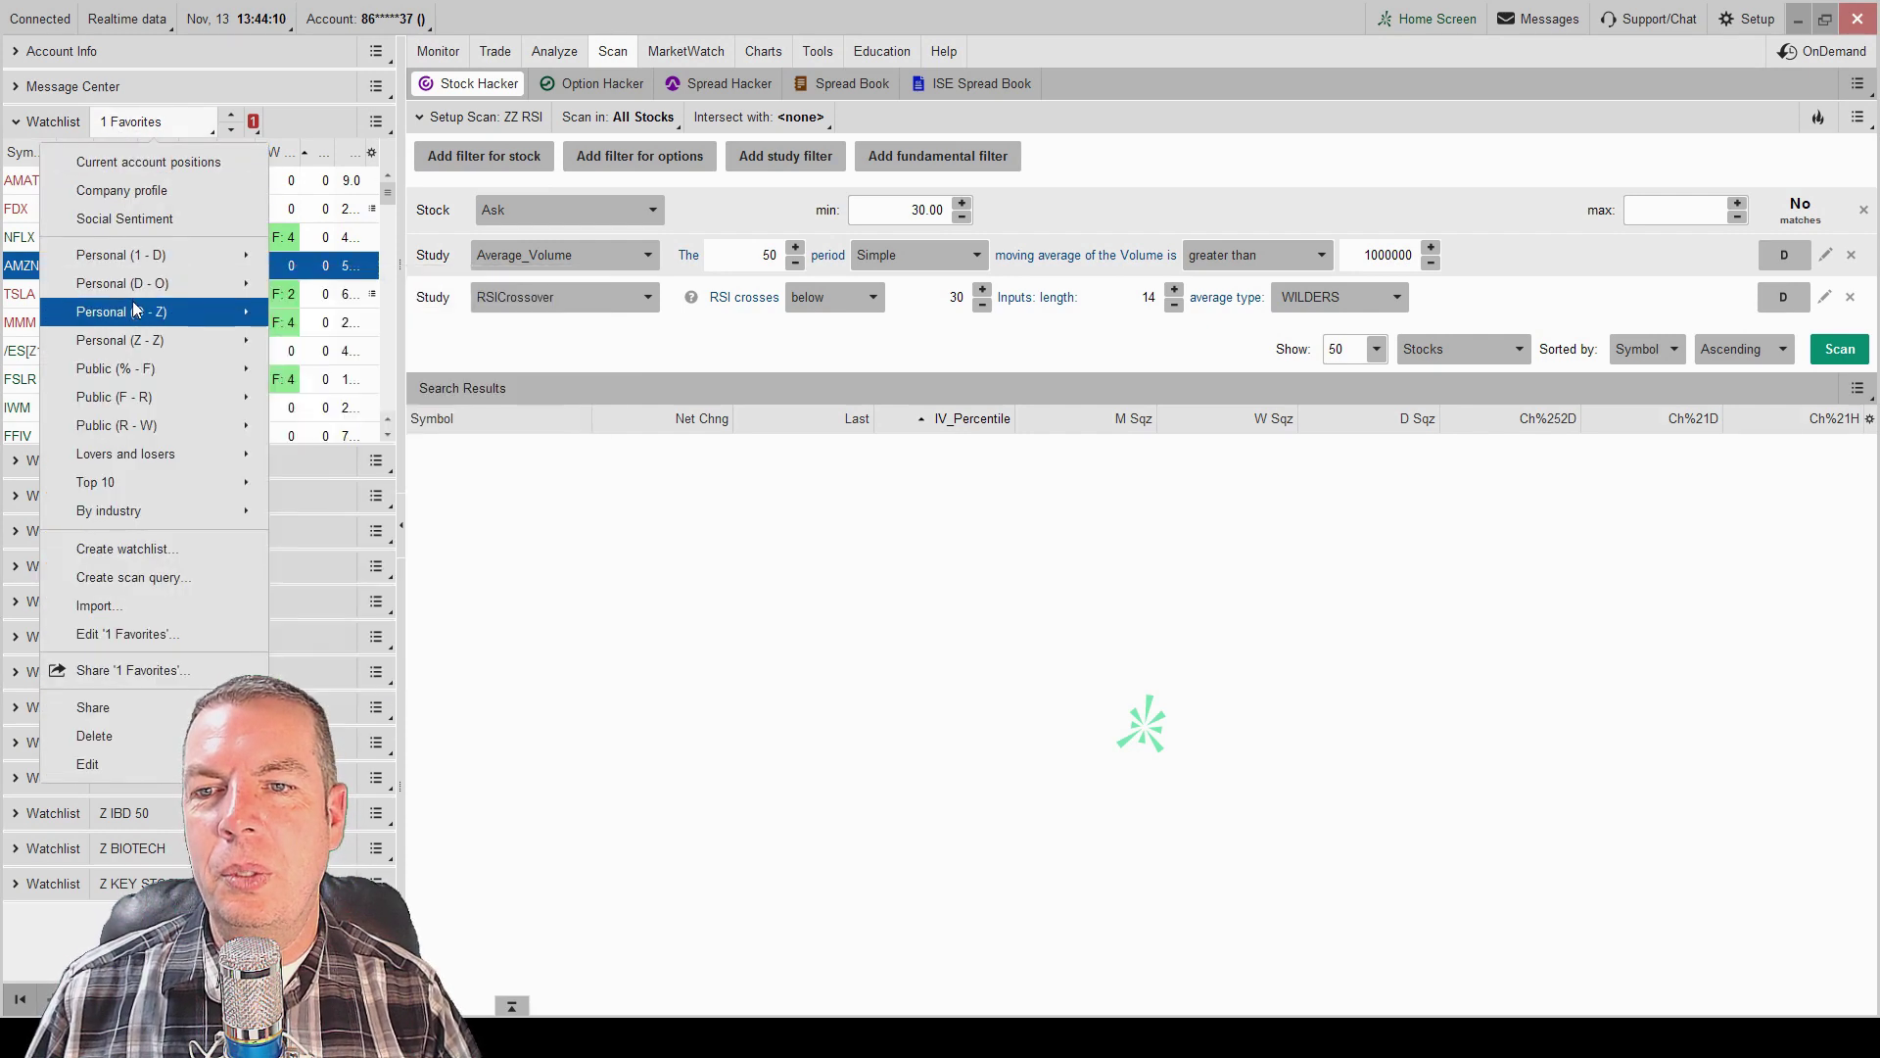
mouse_move(136, 314)
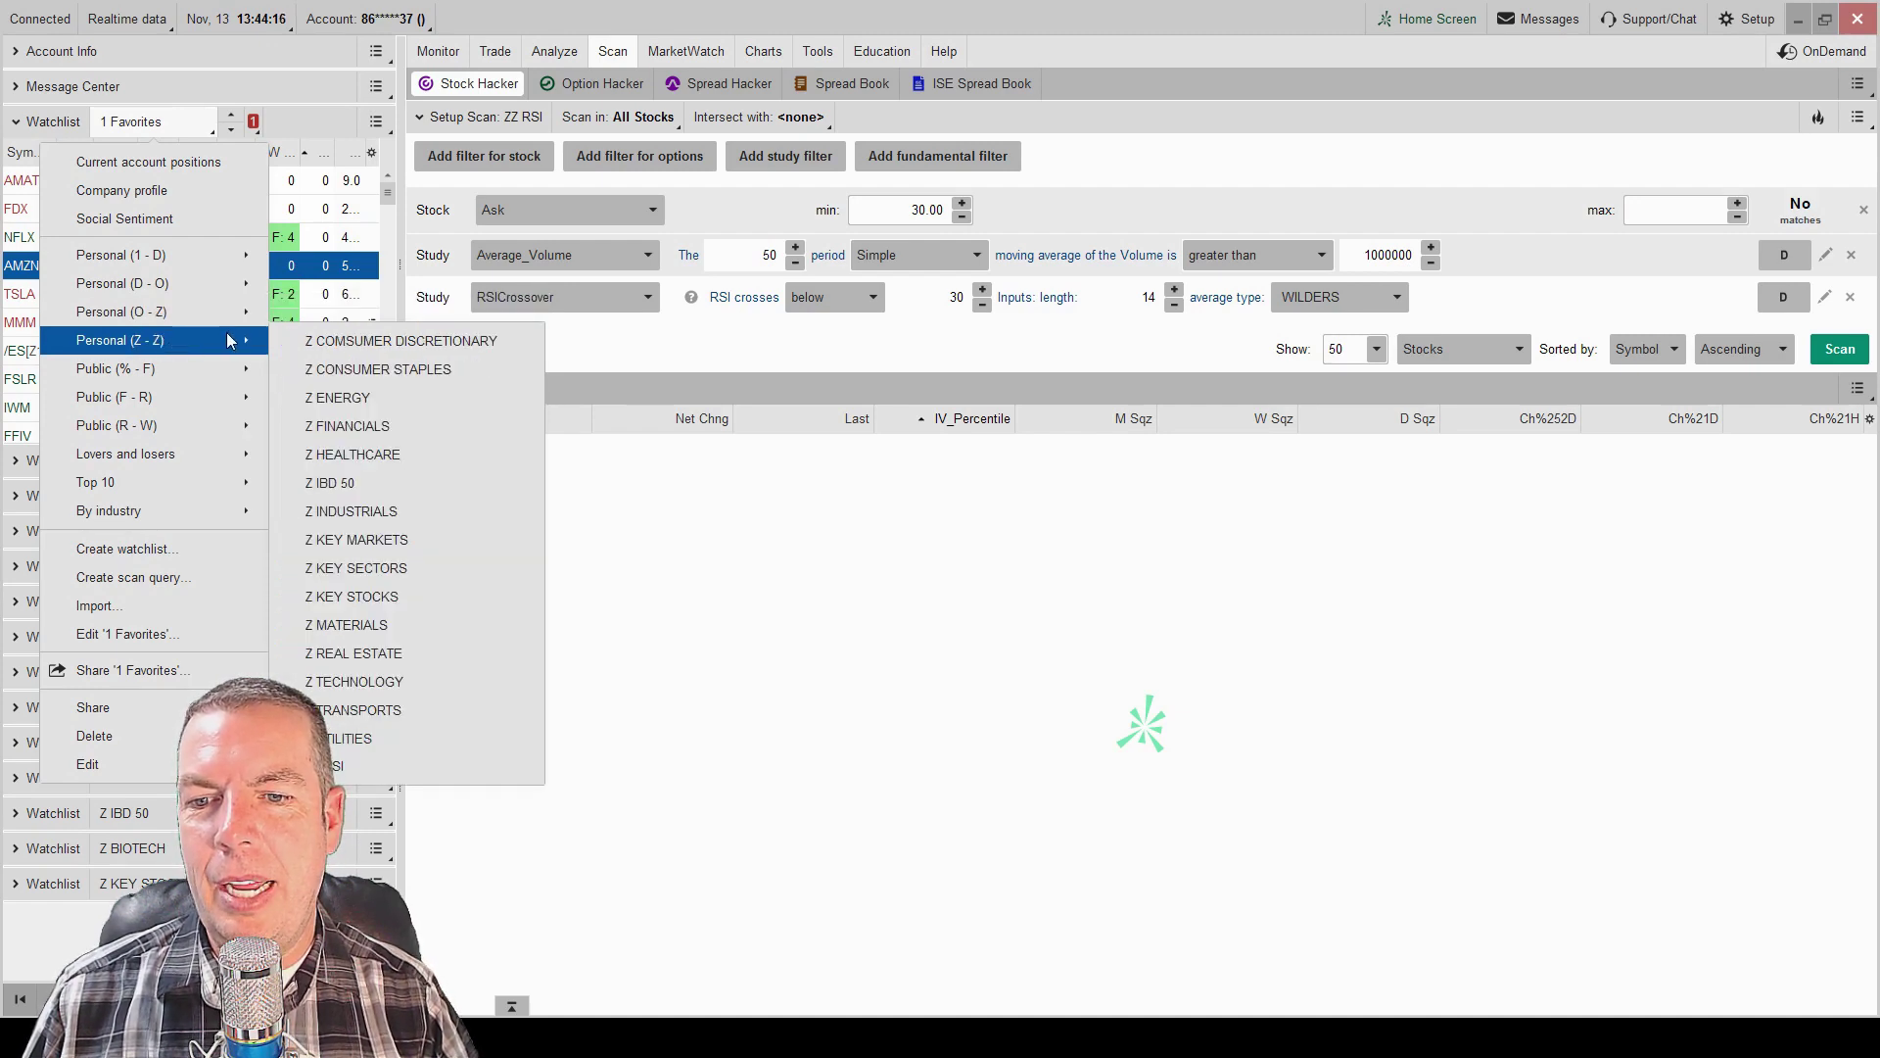
left_click(344, 767)
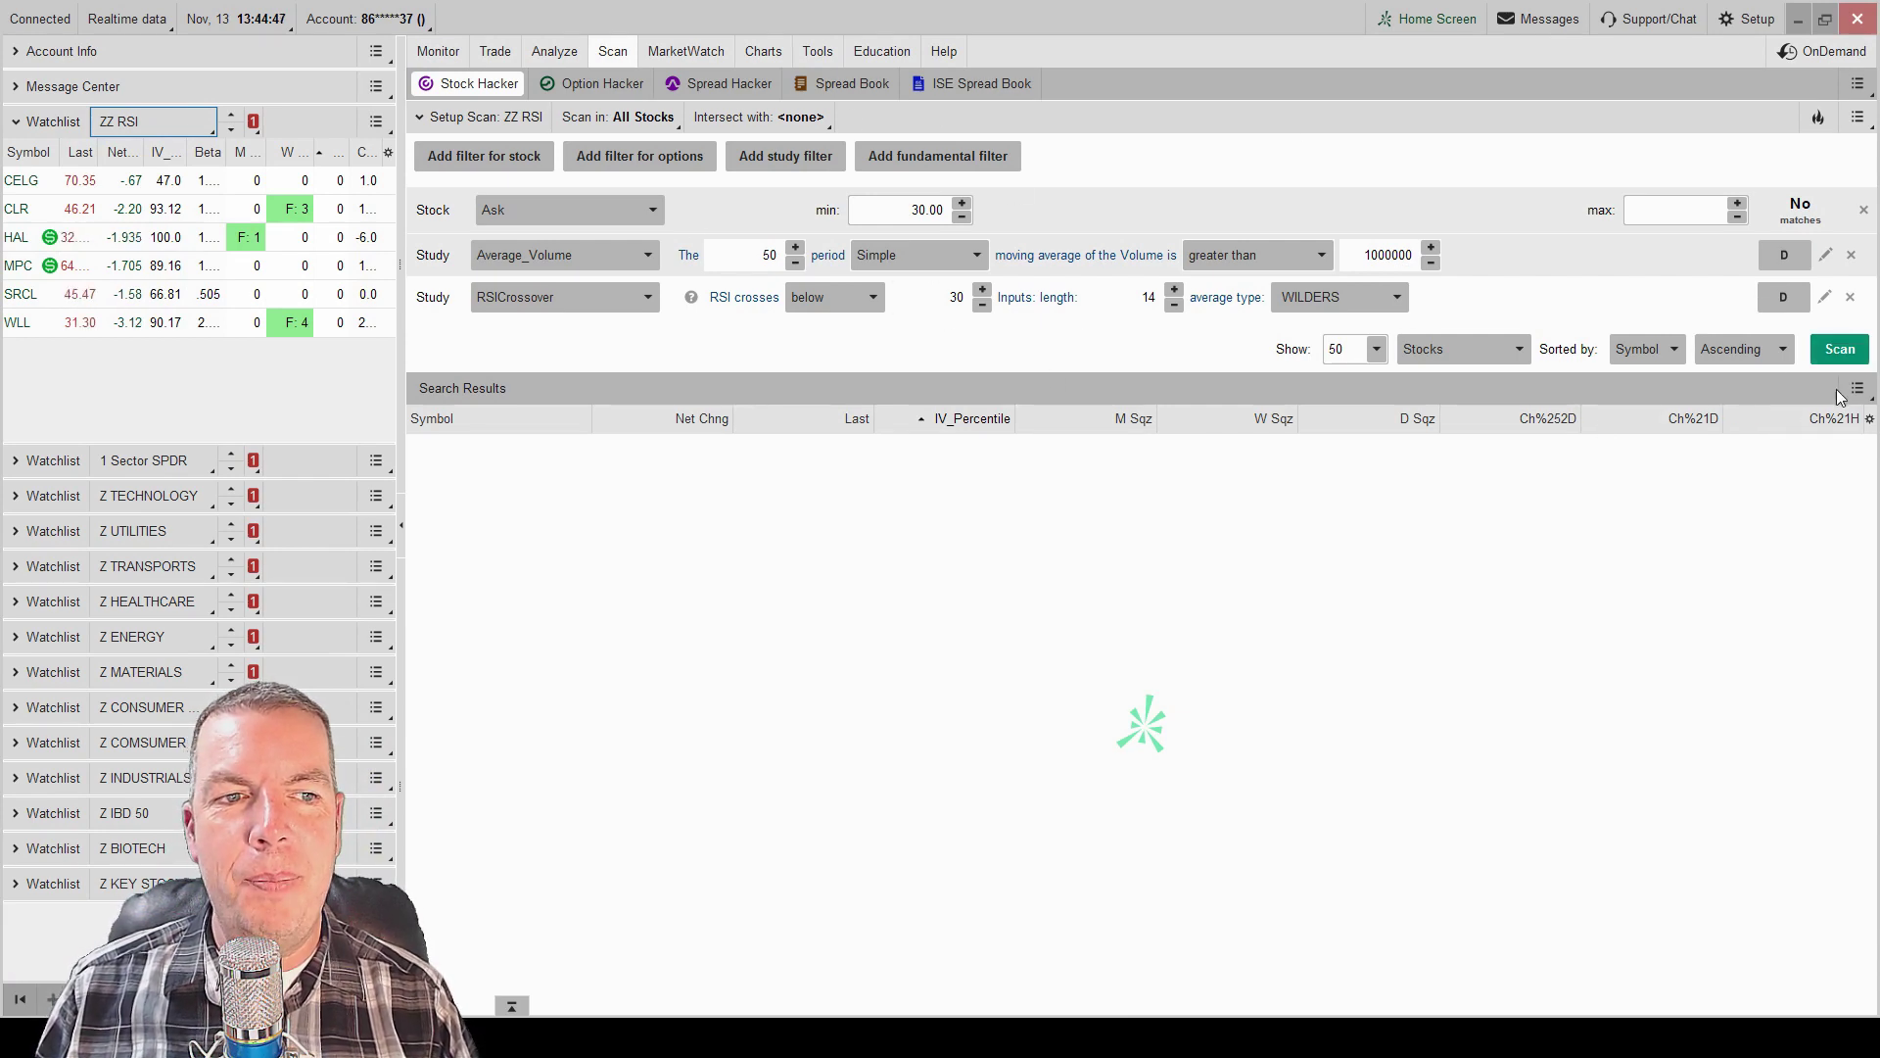
left_click(1841, 354)
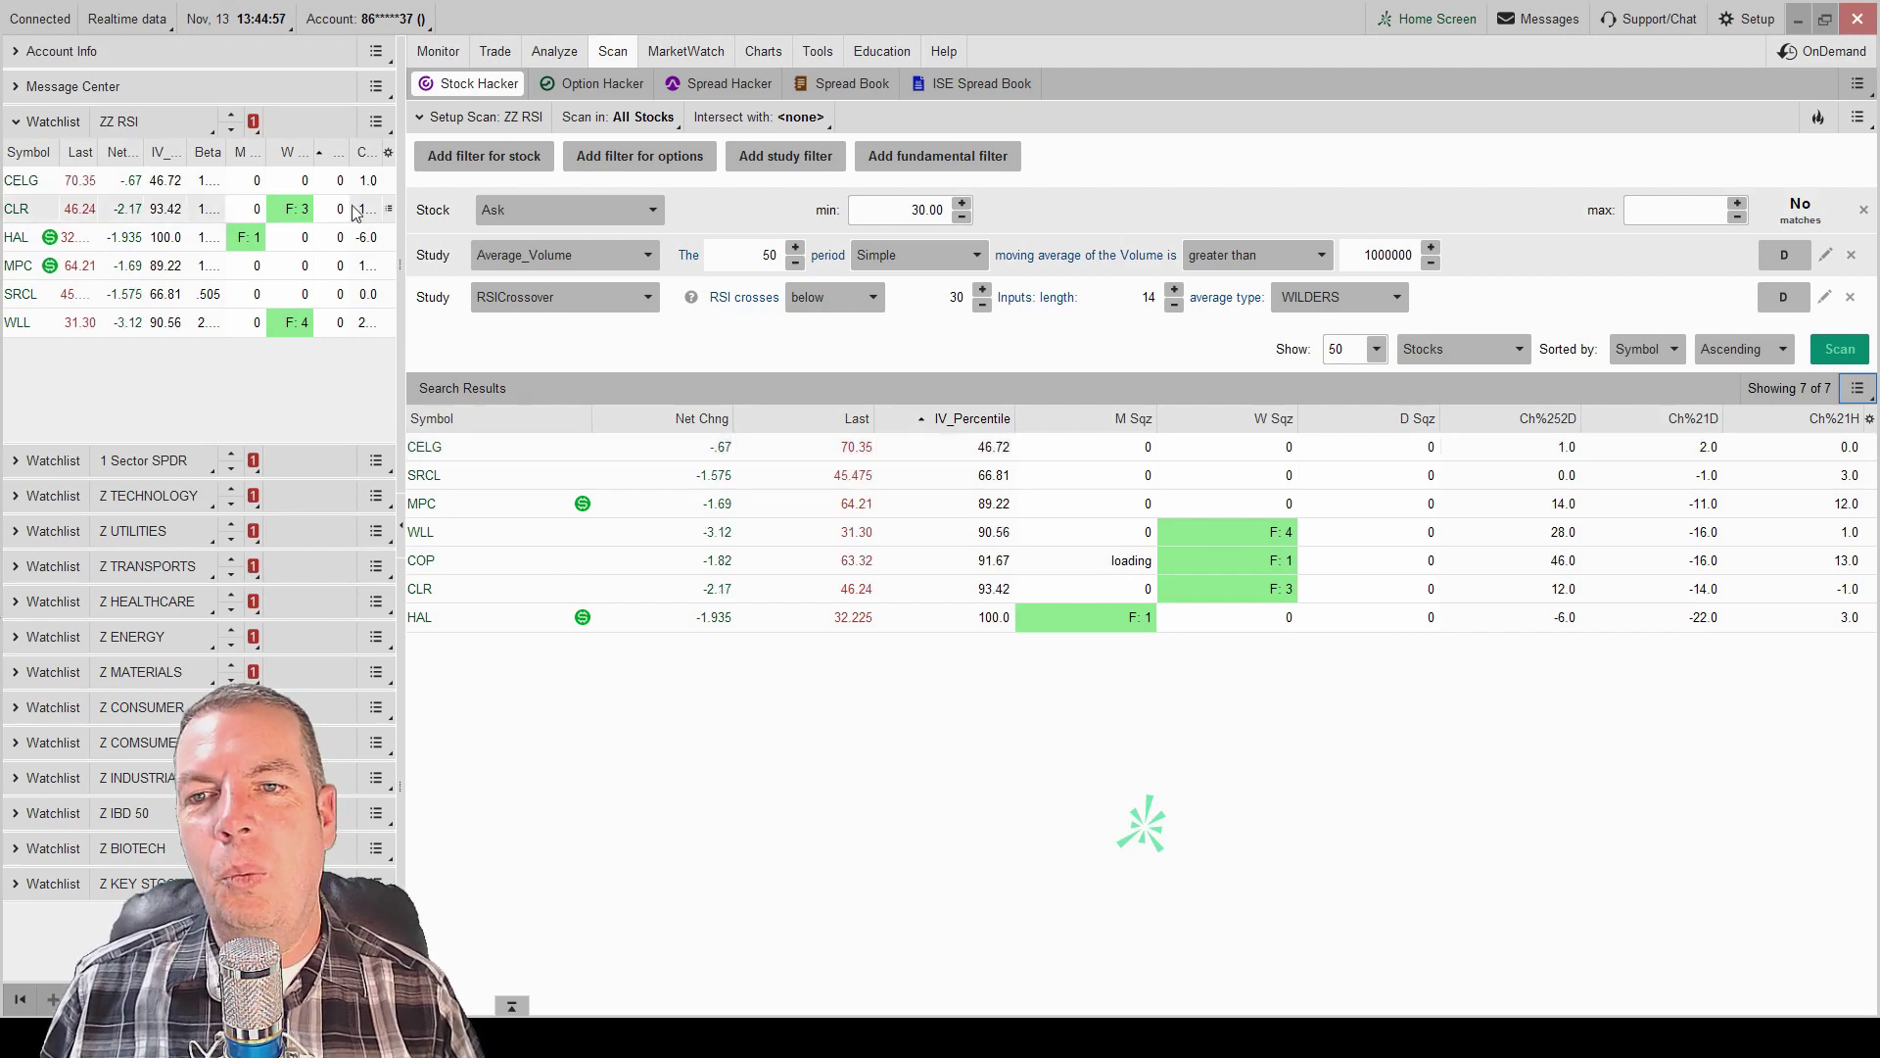
left_click(765, 52)
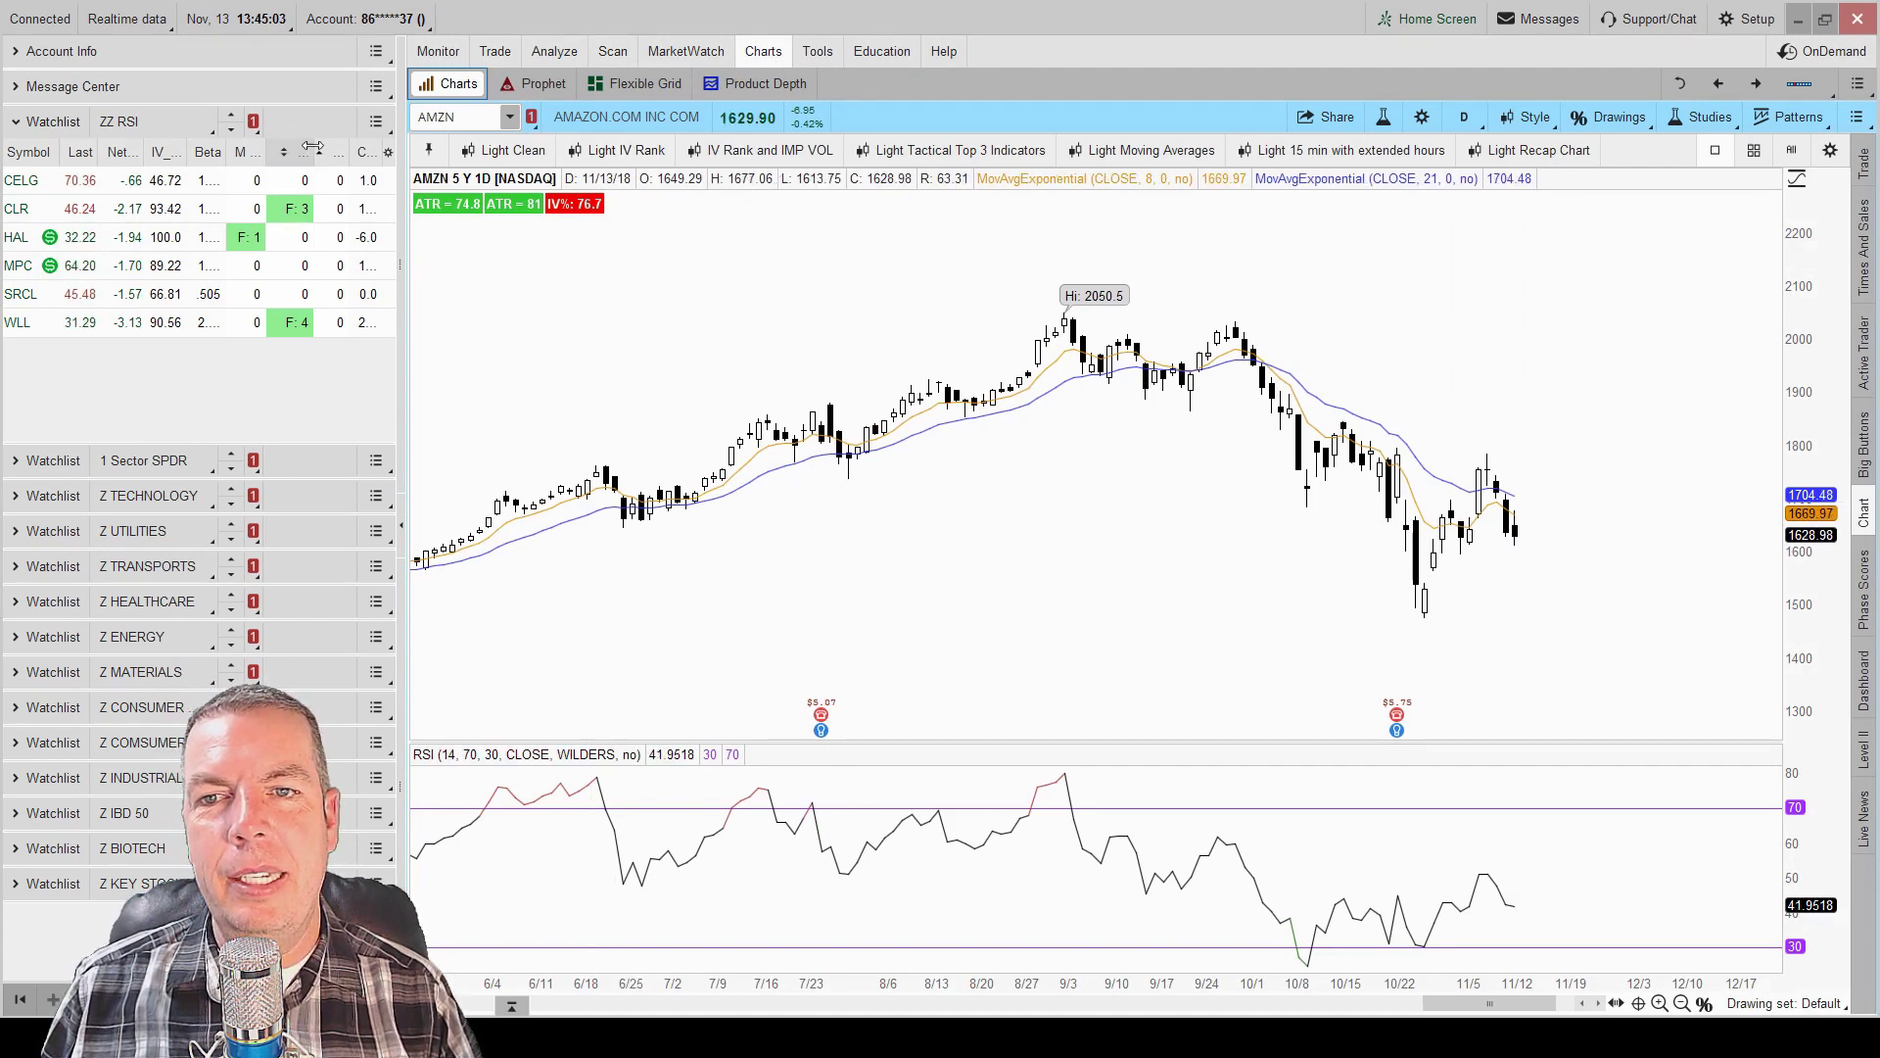
Chart CELG, HAL, CELG, CLR and finally HAL from the ZZ RSI watchlist.
left_click(156, 186)
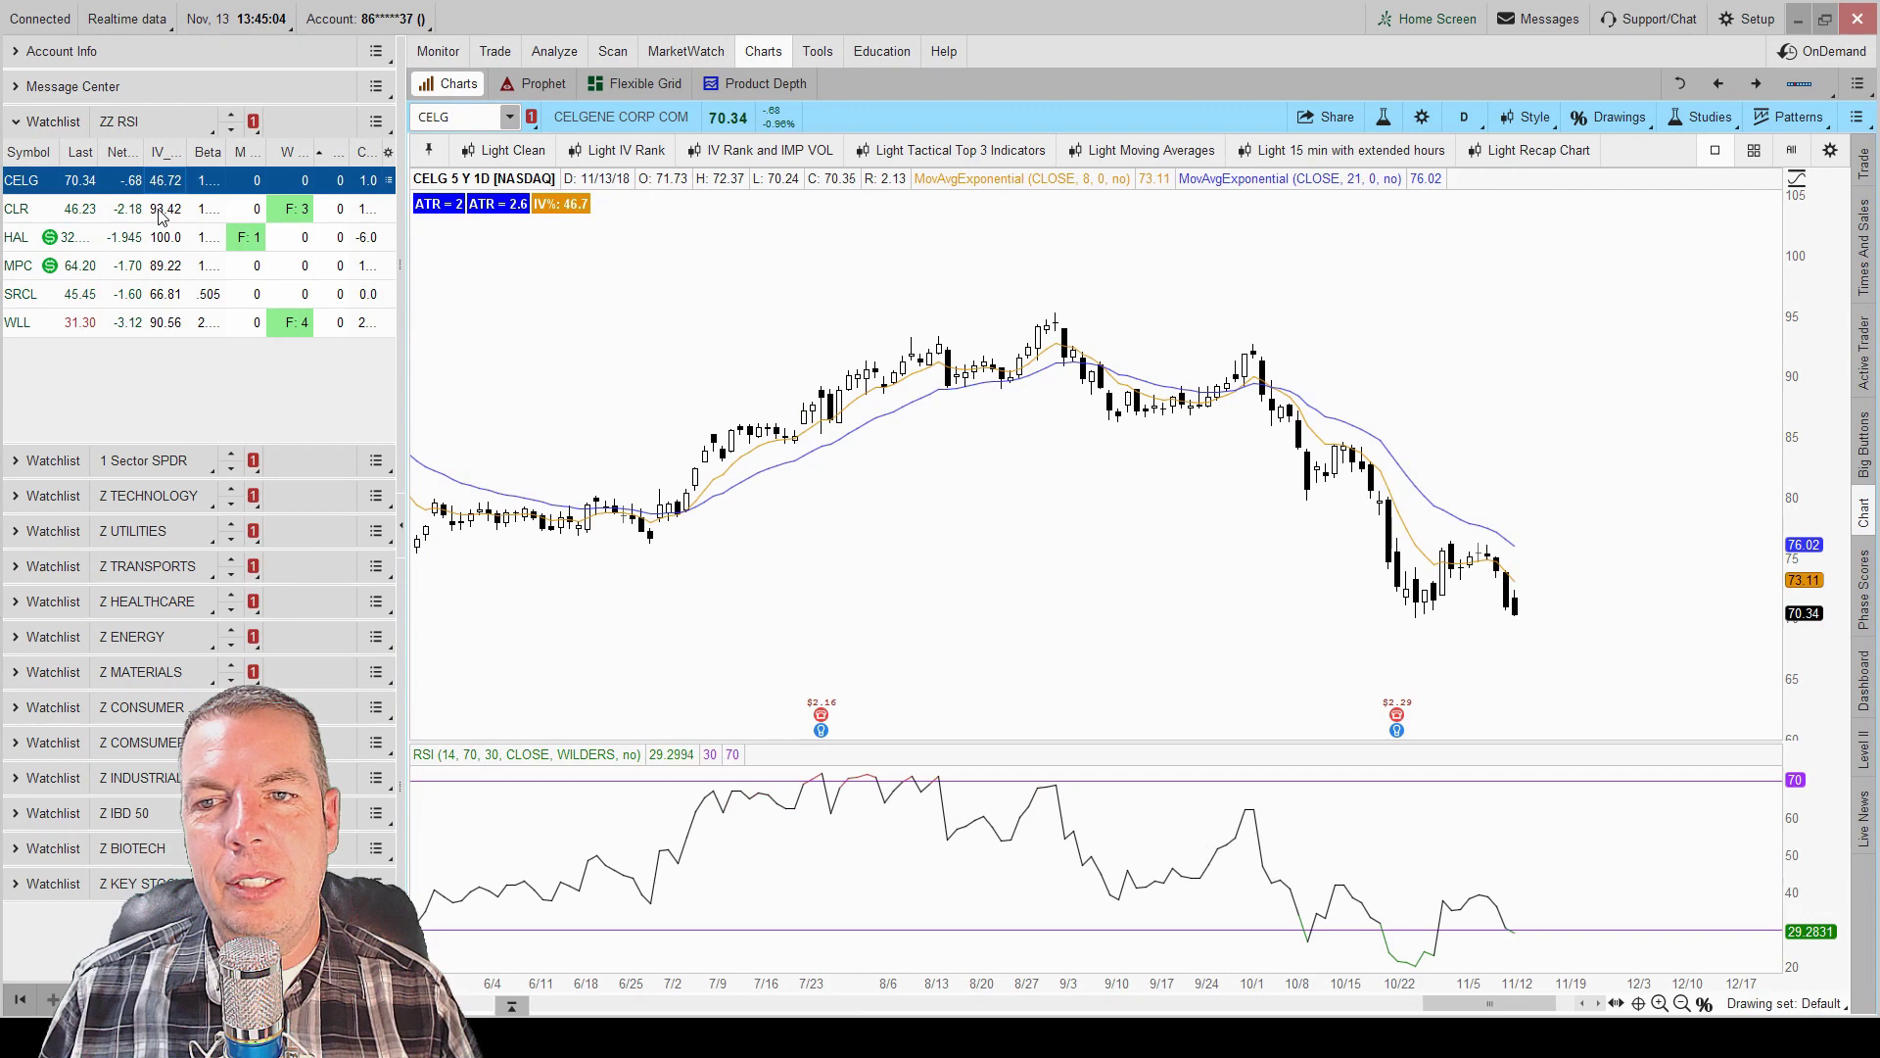
left_click(164, 237)
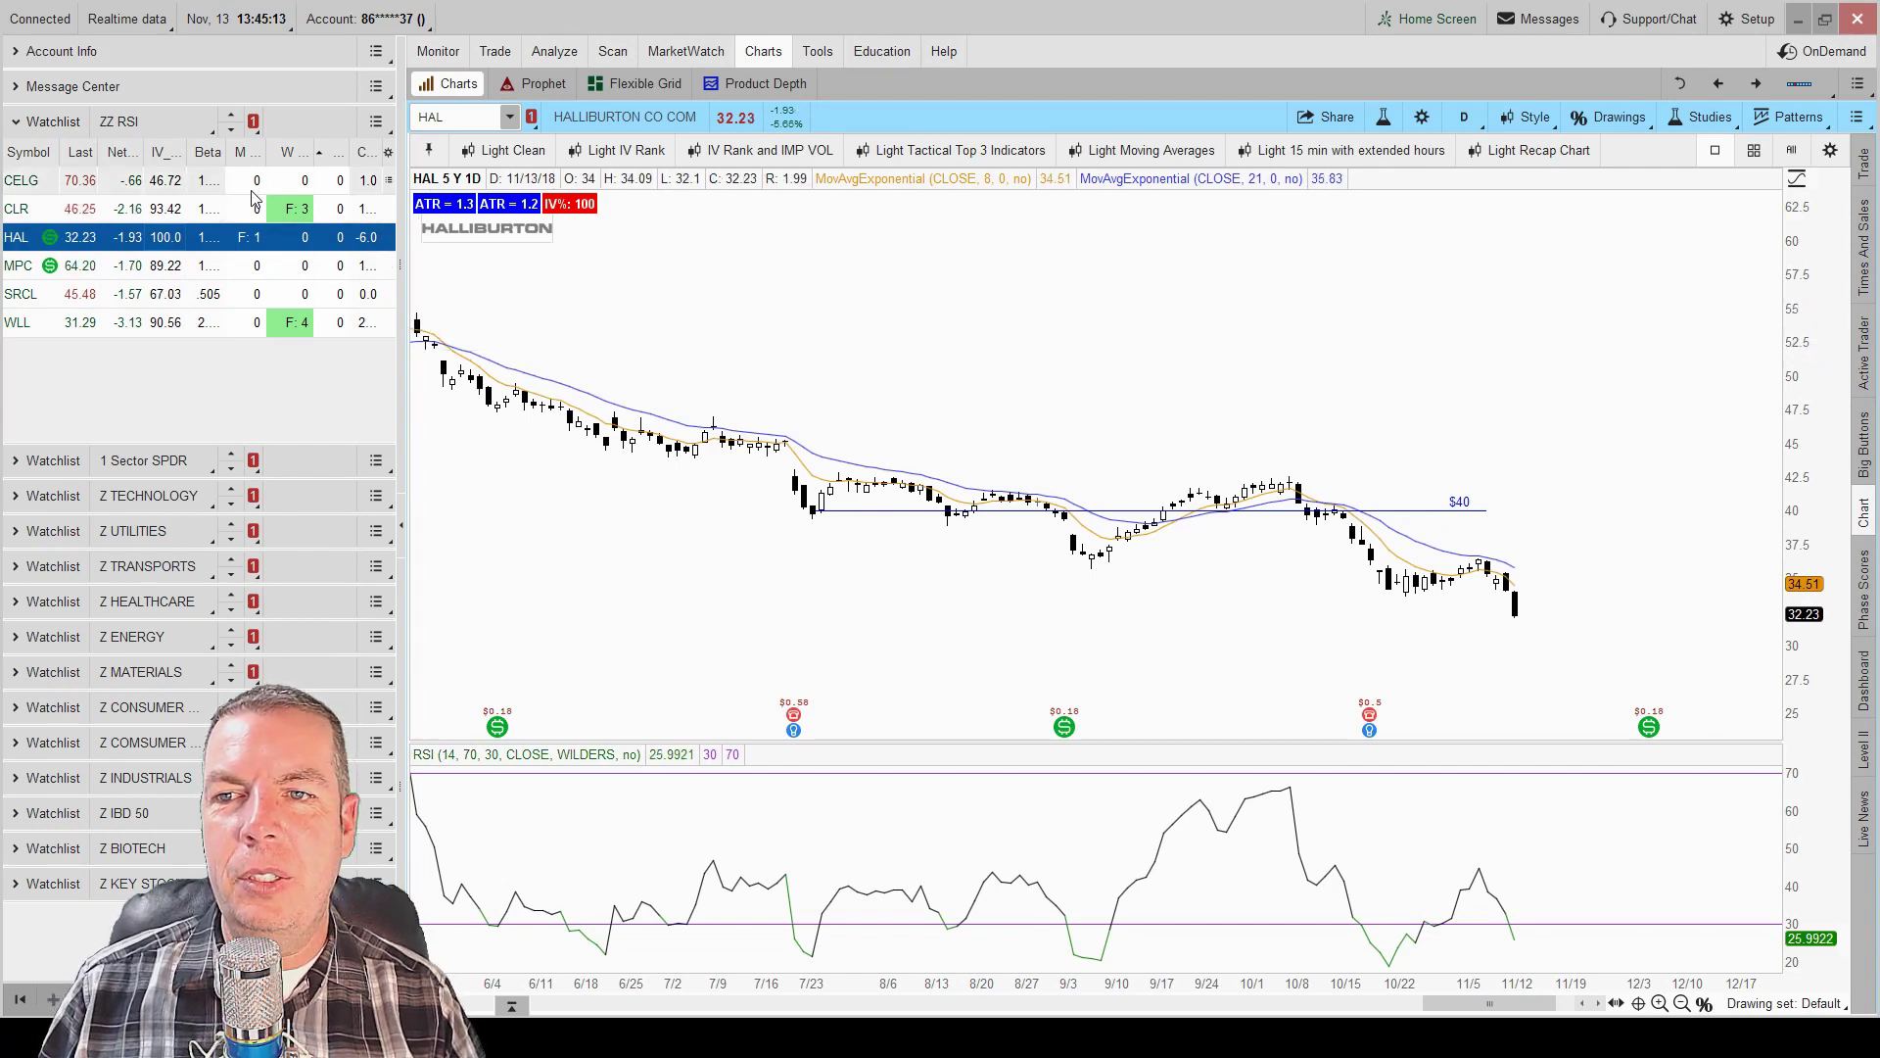
left_click(188, 183)
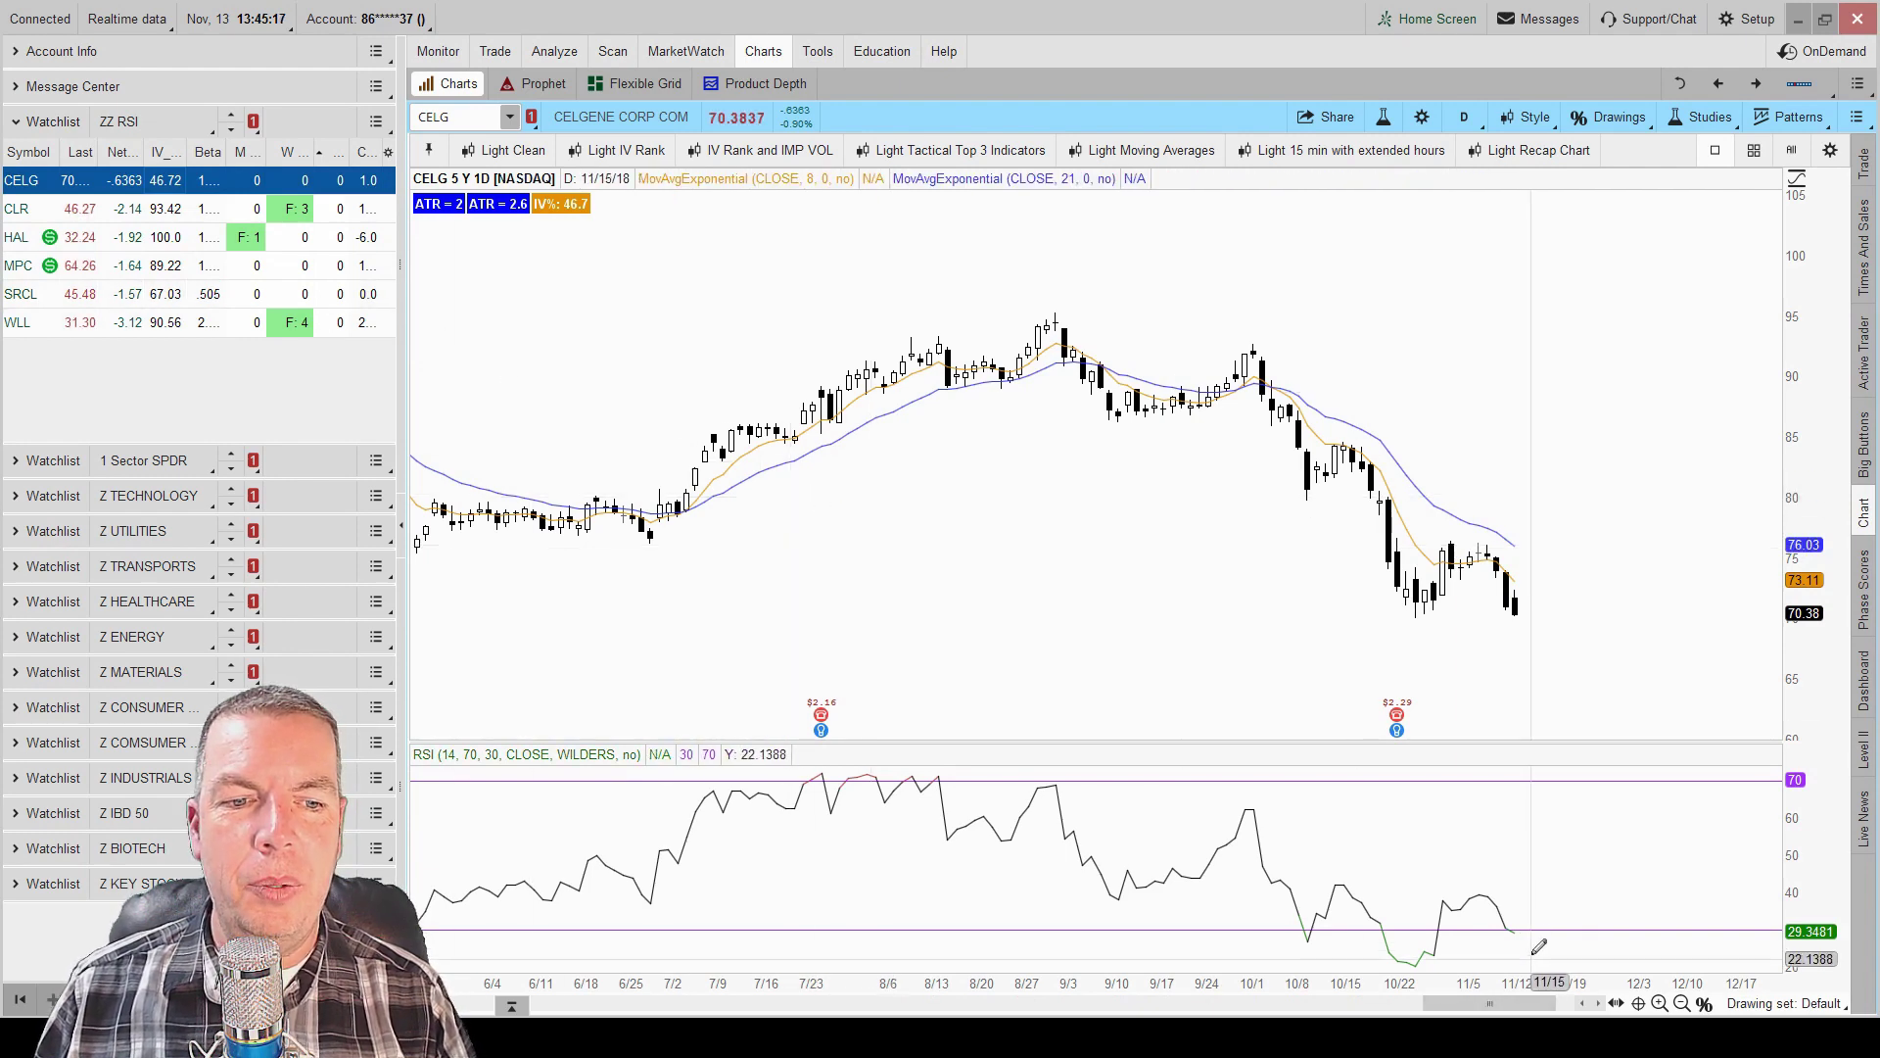
mouse_move(1513, 909)
left_mouse_down()
mouse_move(1533, 967)
mouse_move(1518, 905)
left_mouse_up()
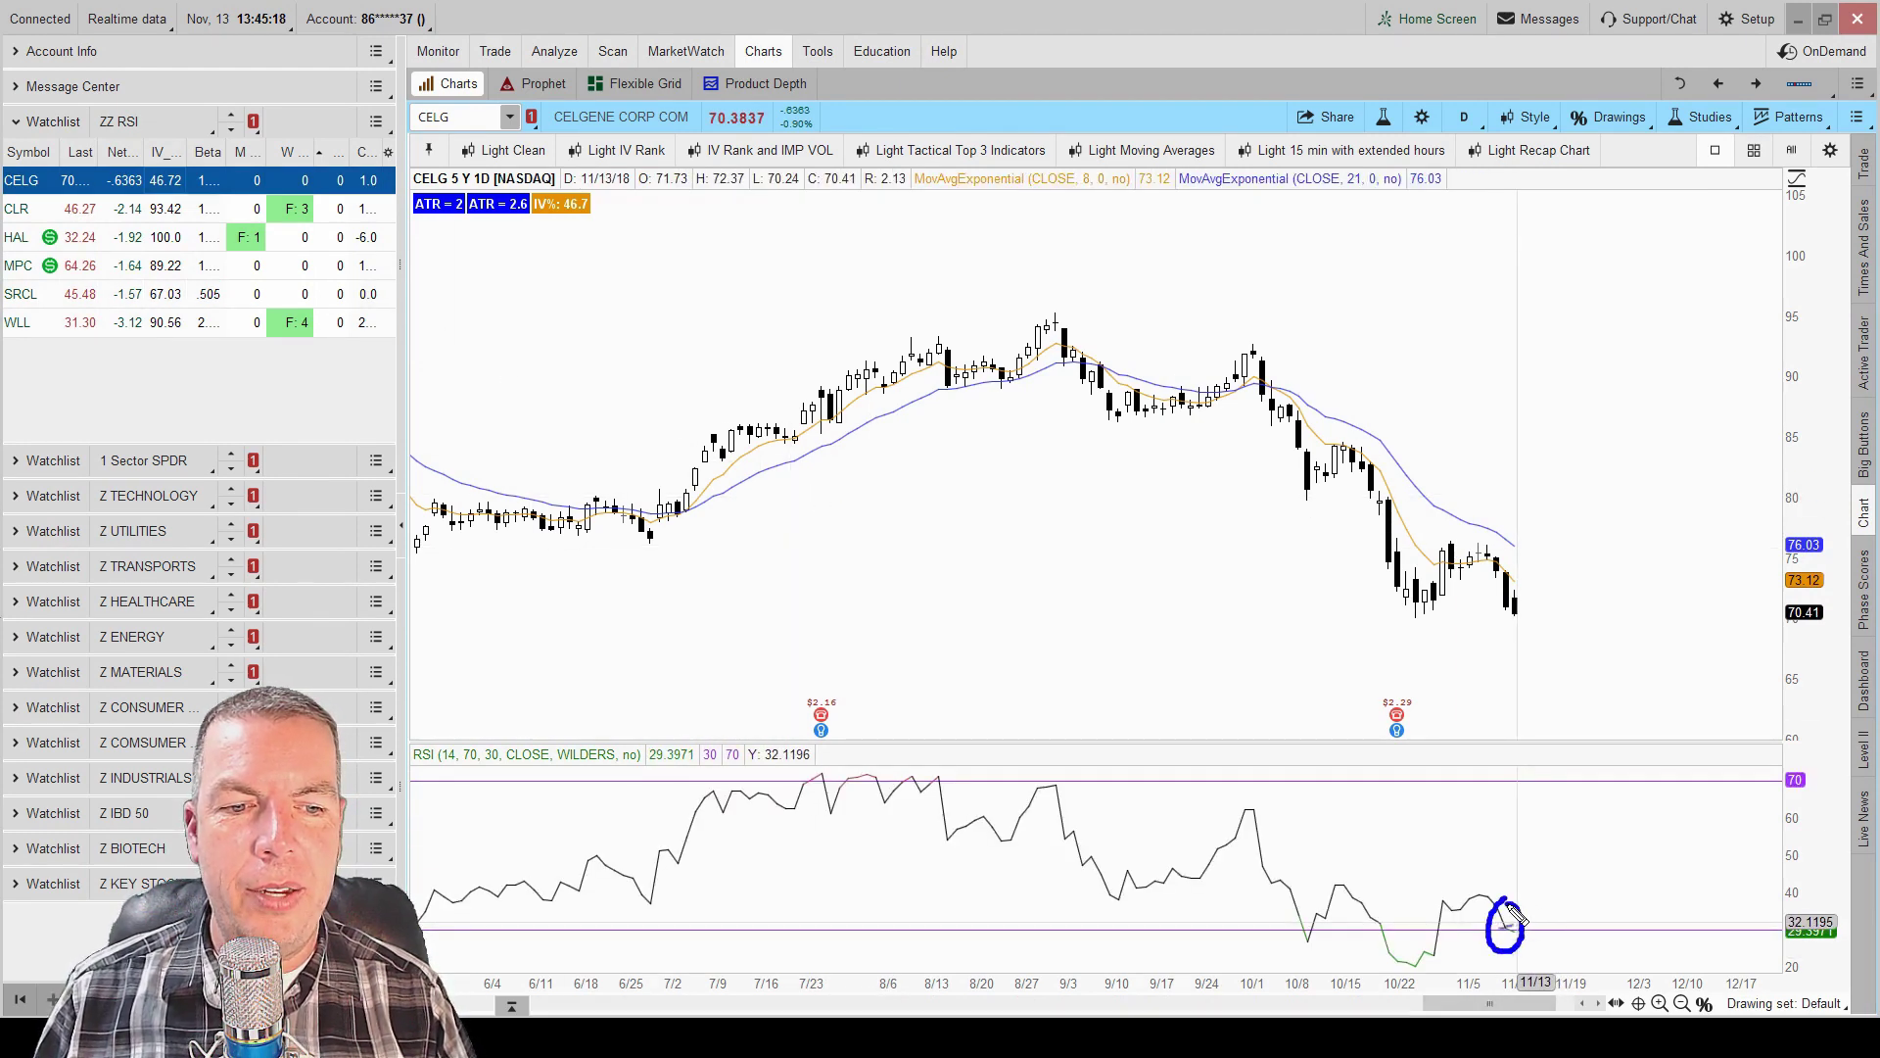
left_click(132, 209)
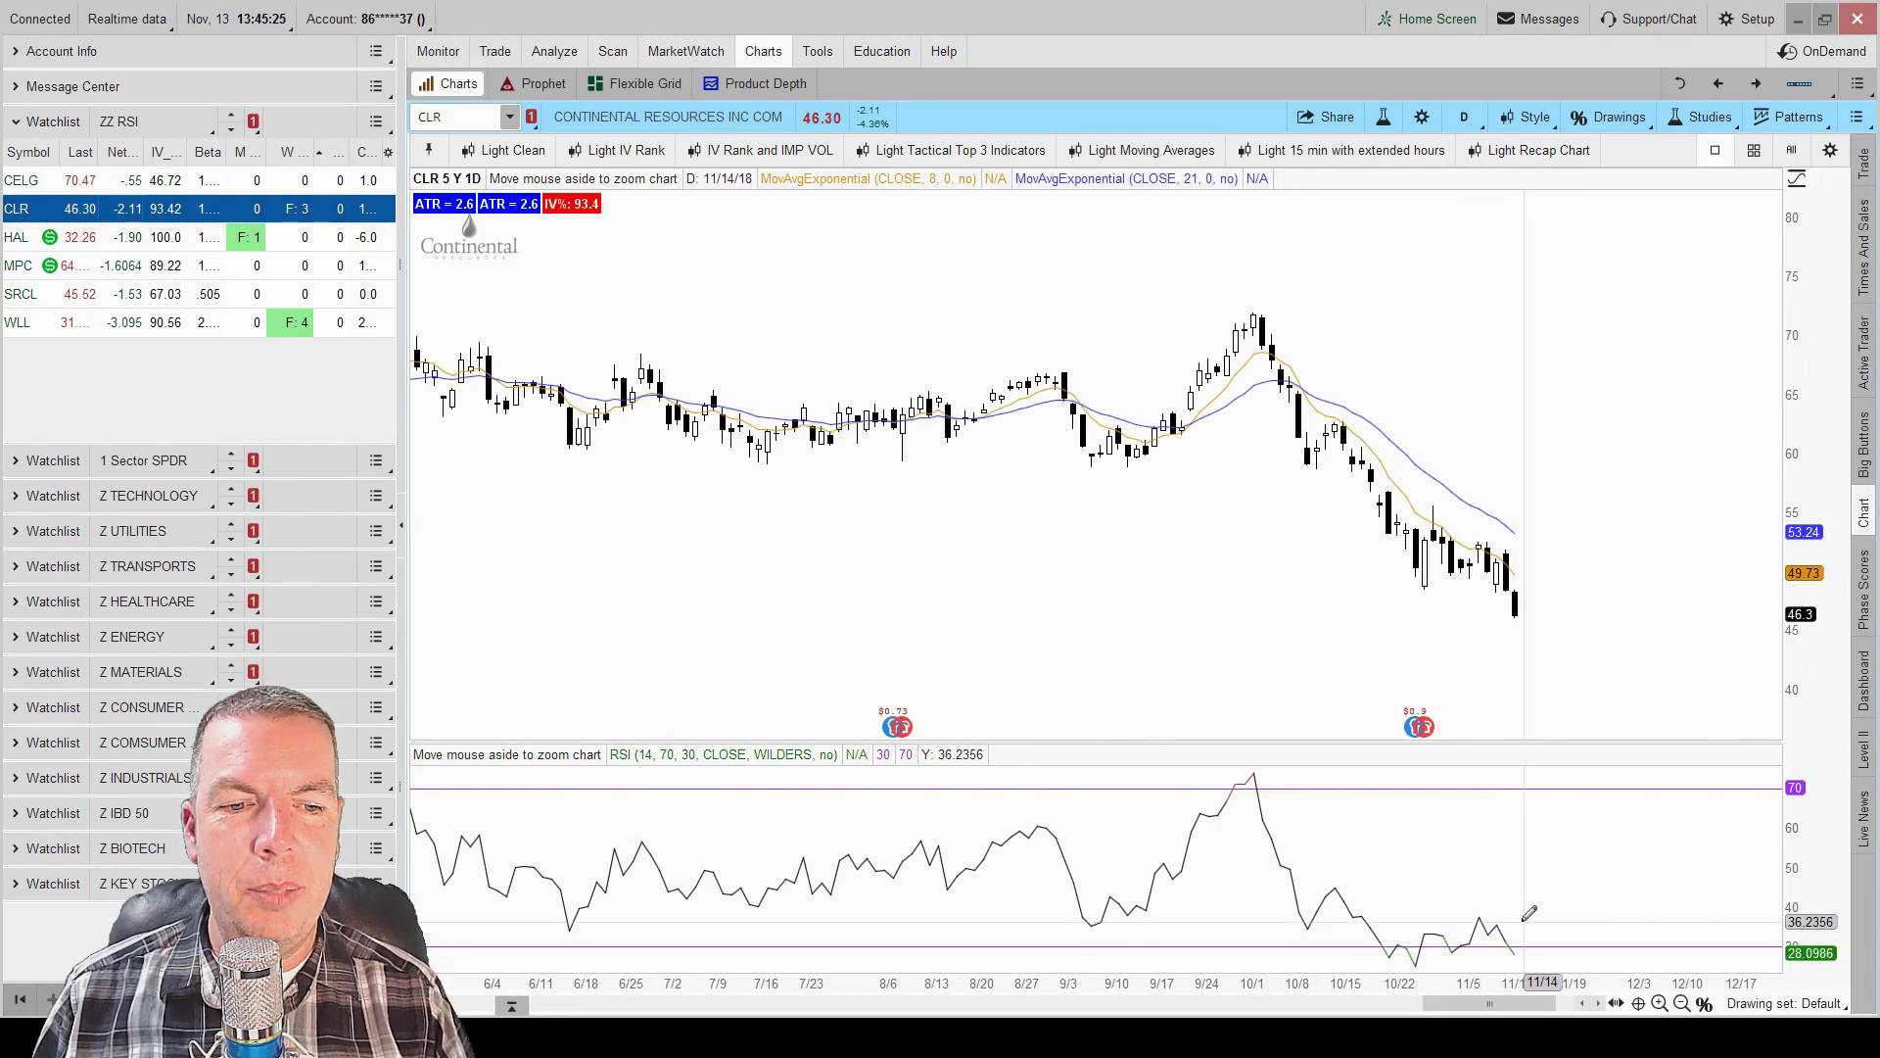
left_click(71, 239)
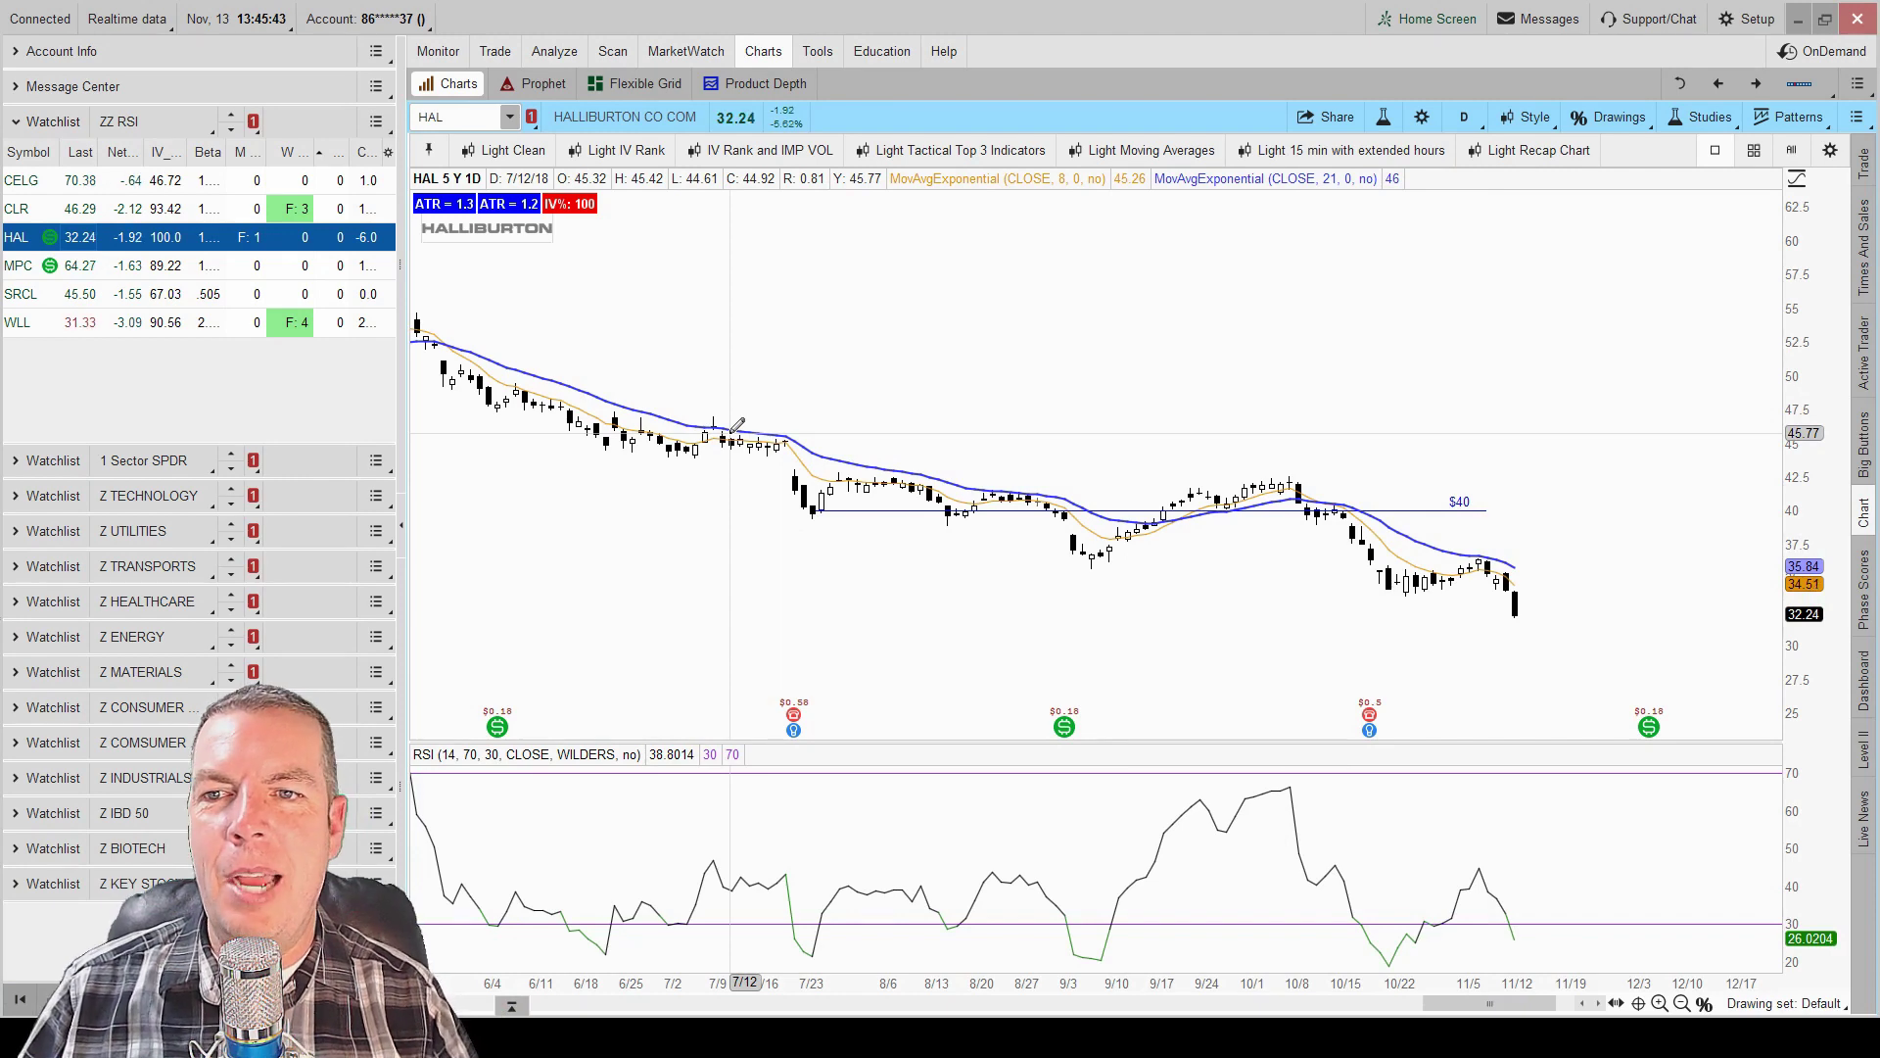
left_click(156, 121)
mouse_move(156, 254)
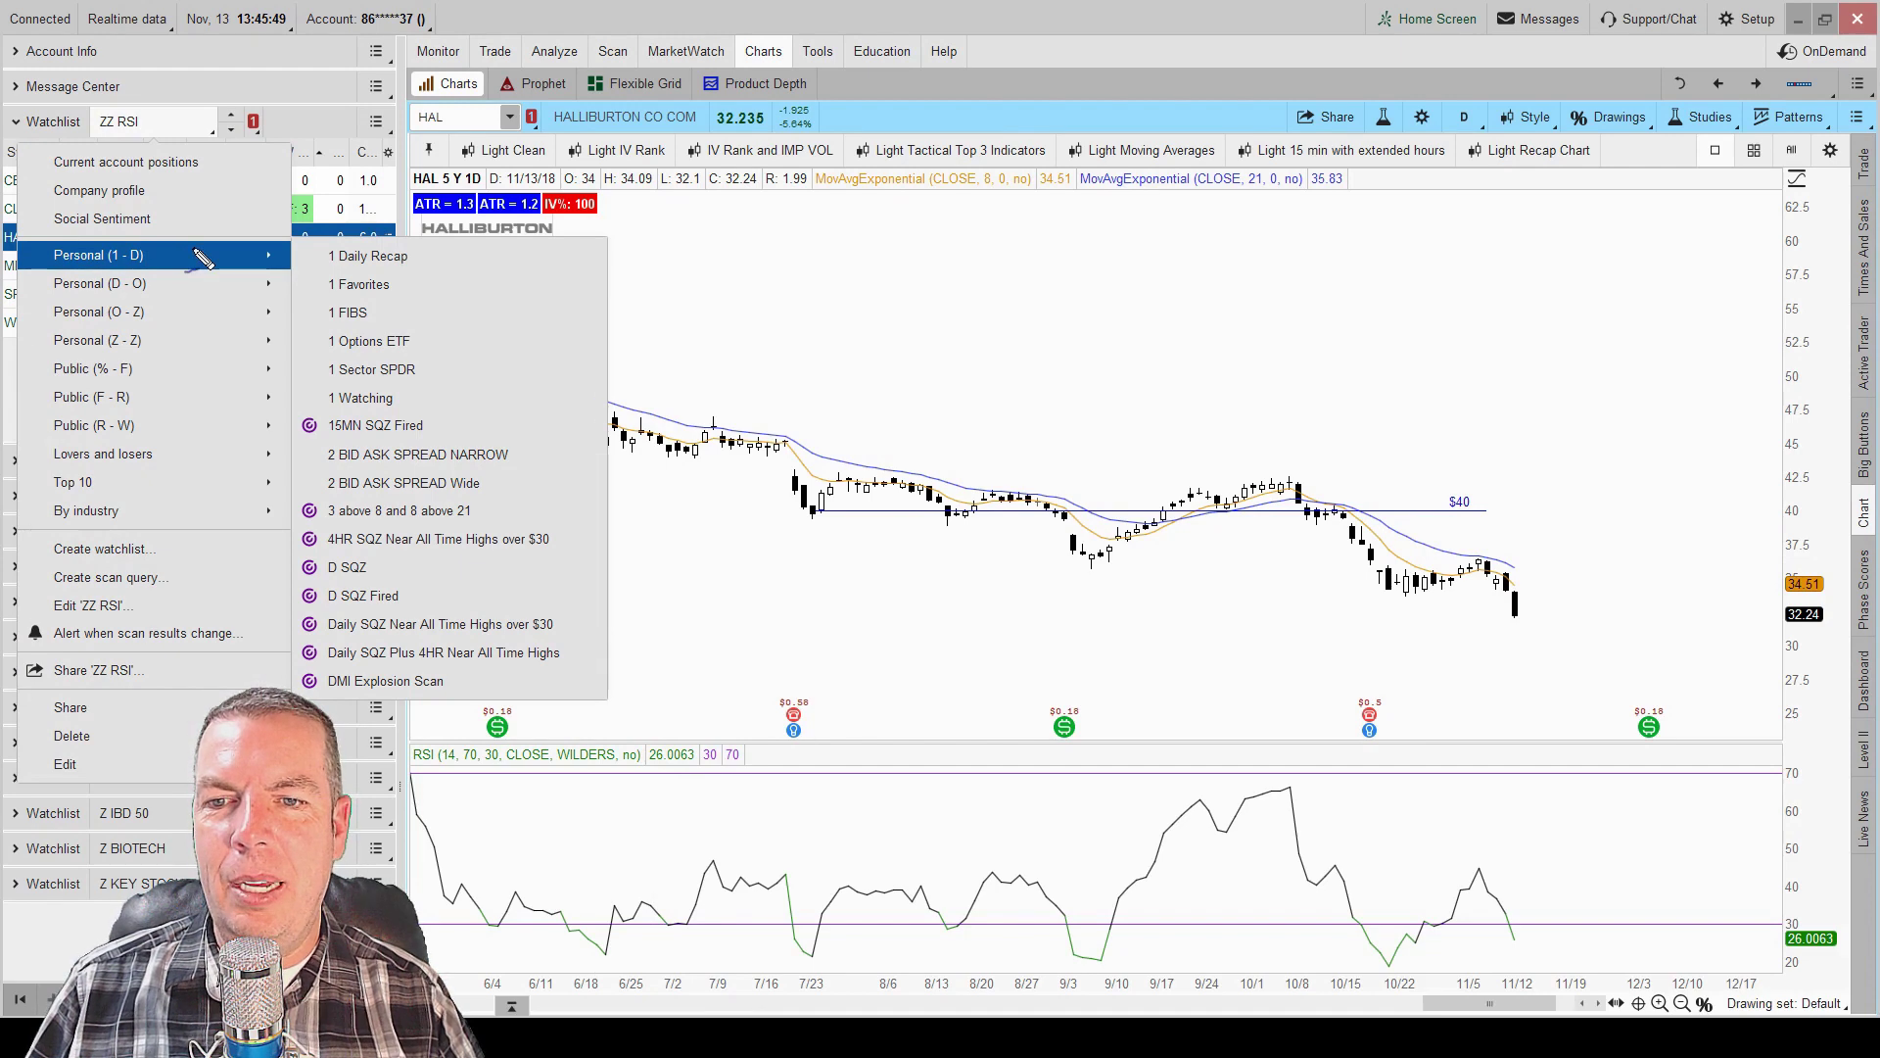
mouse_move(324, 419)
left_mouse_down()
mouse_move(305, 431)
mouse_move(331, 437)
mouse_move(328, 644)
left_mouse_up()
key("Escape")
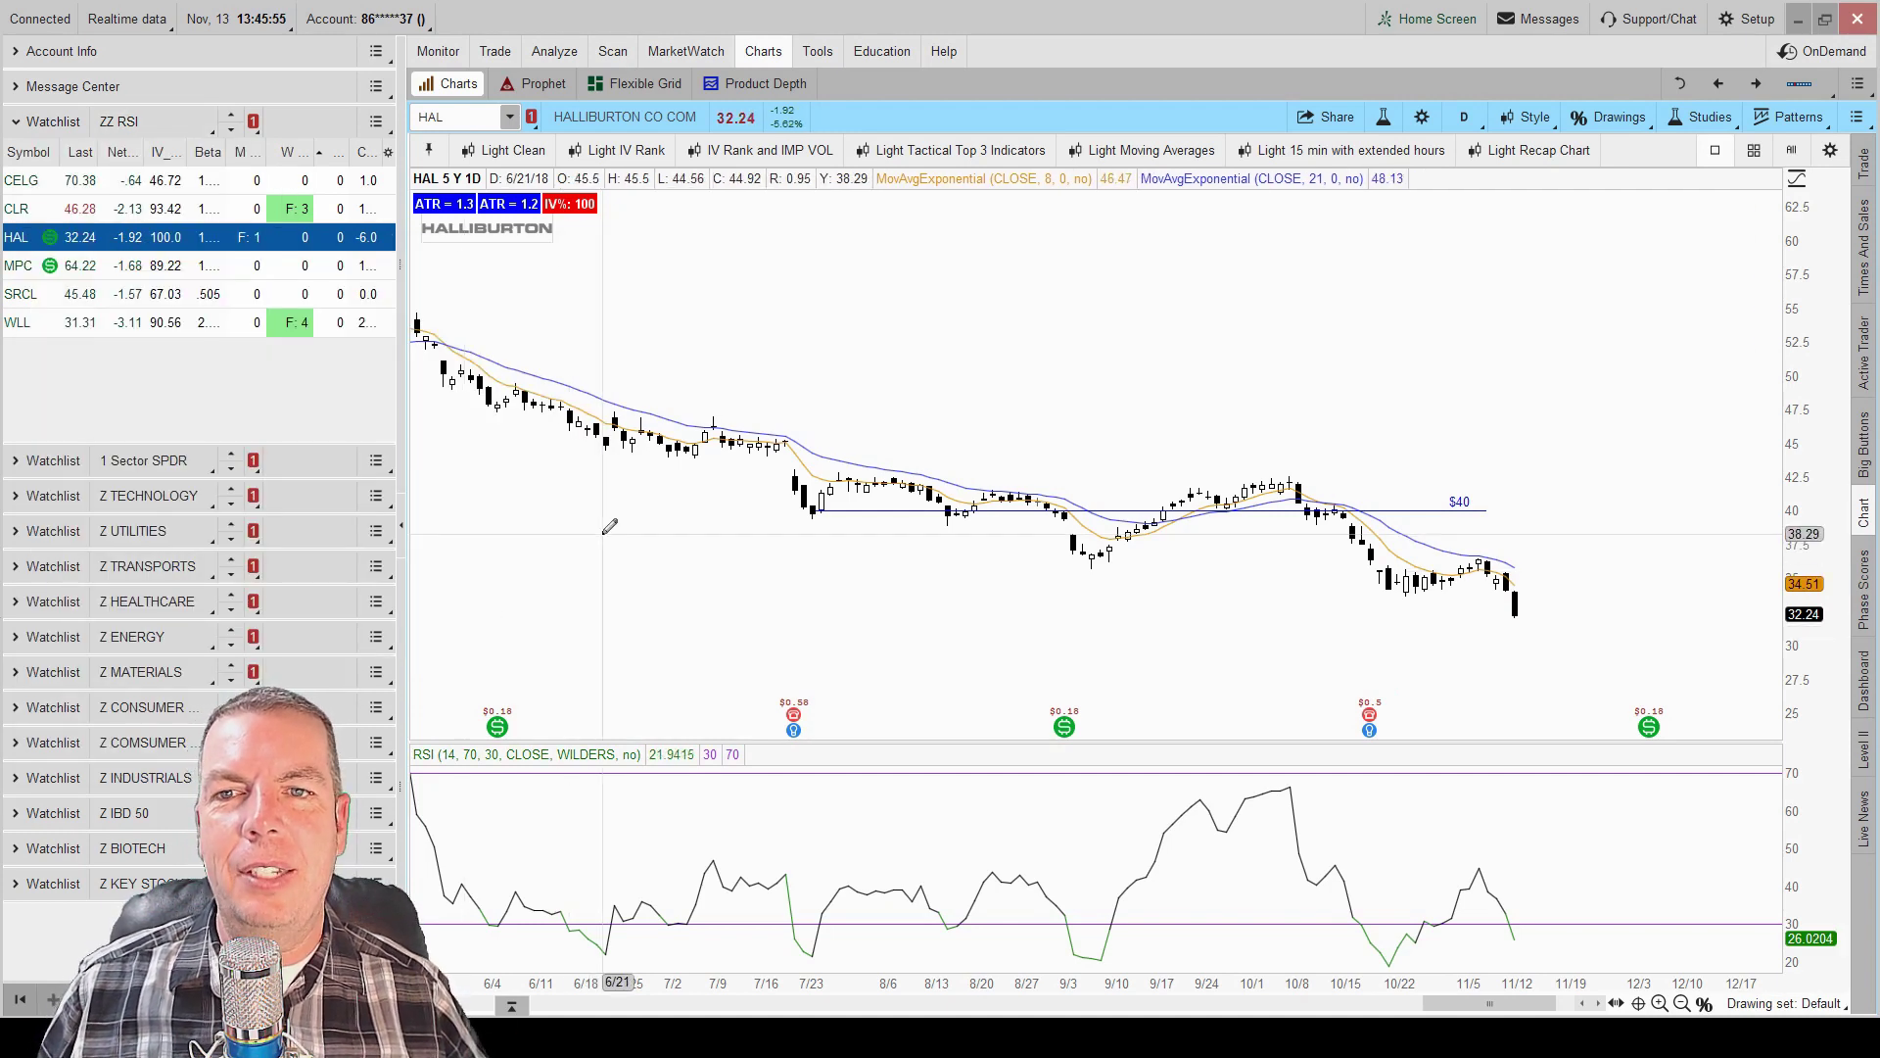
left_click(174, 125)
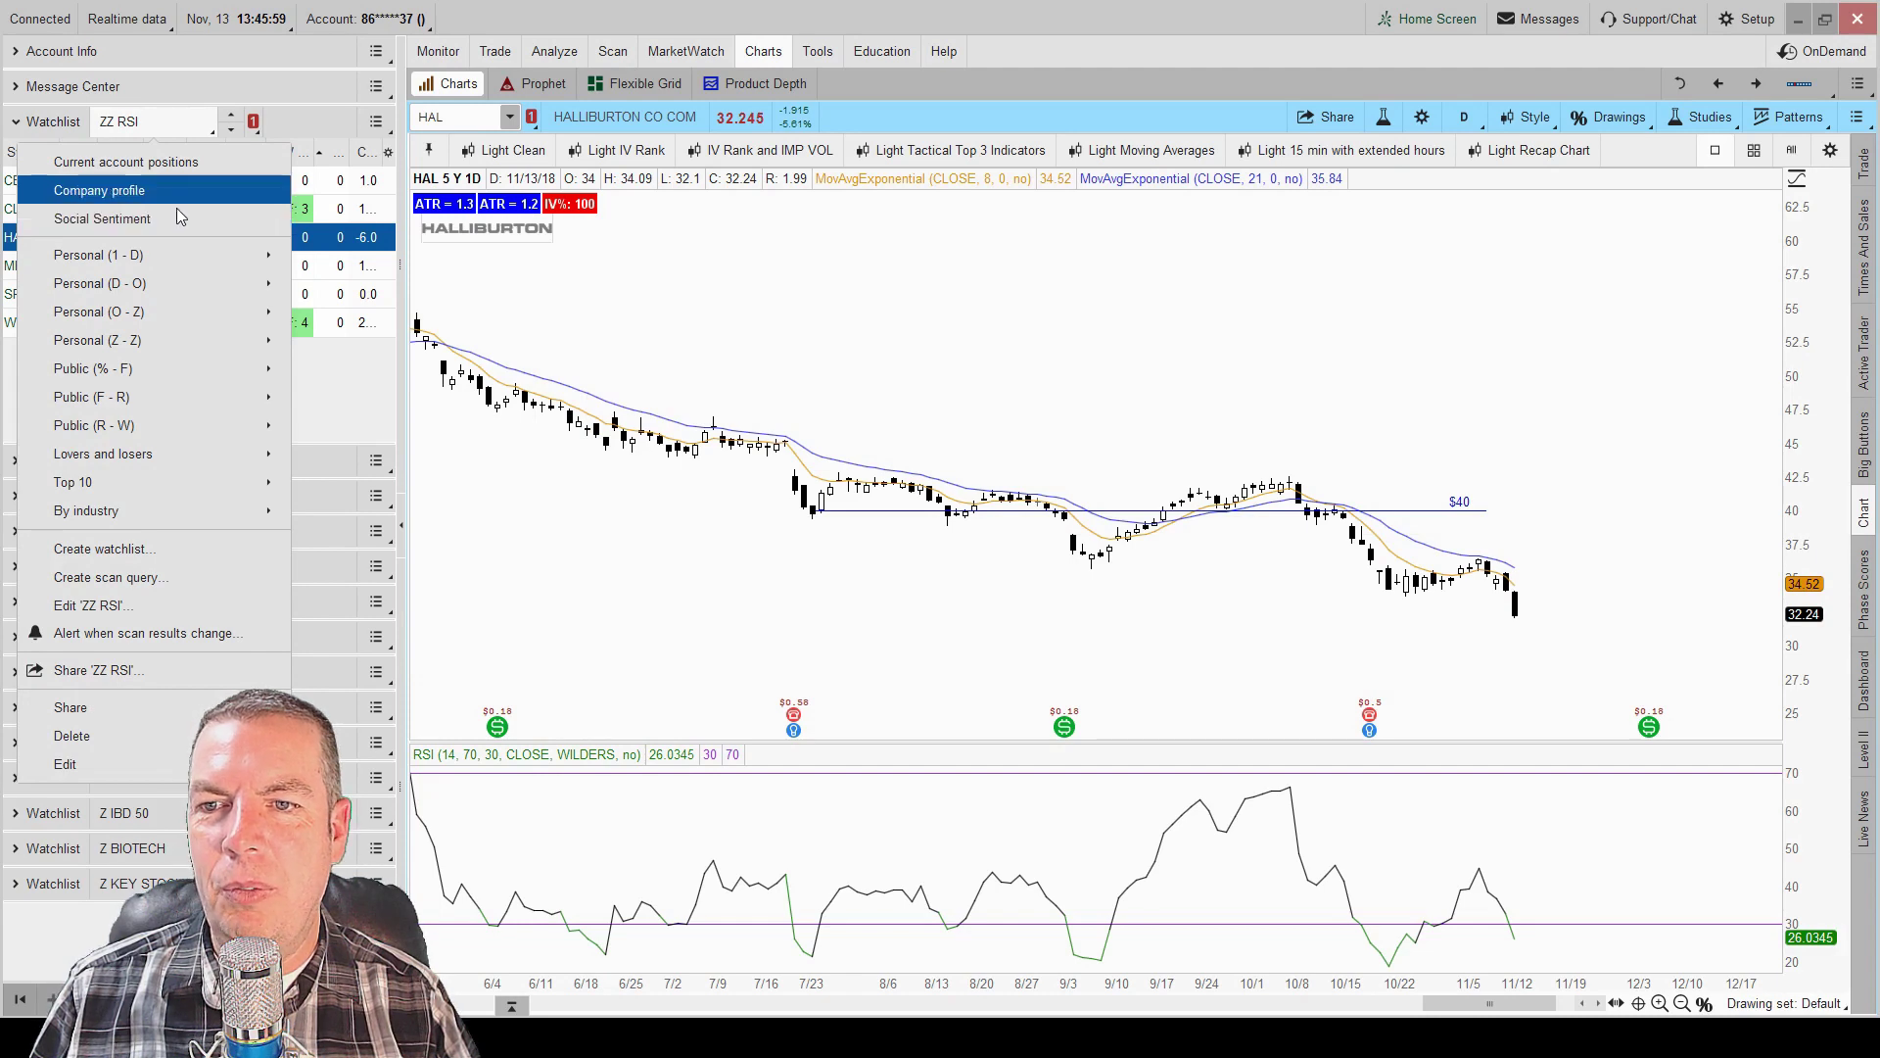
mouse_move(172, 255)
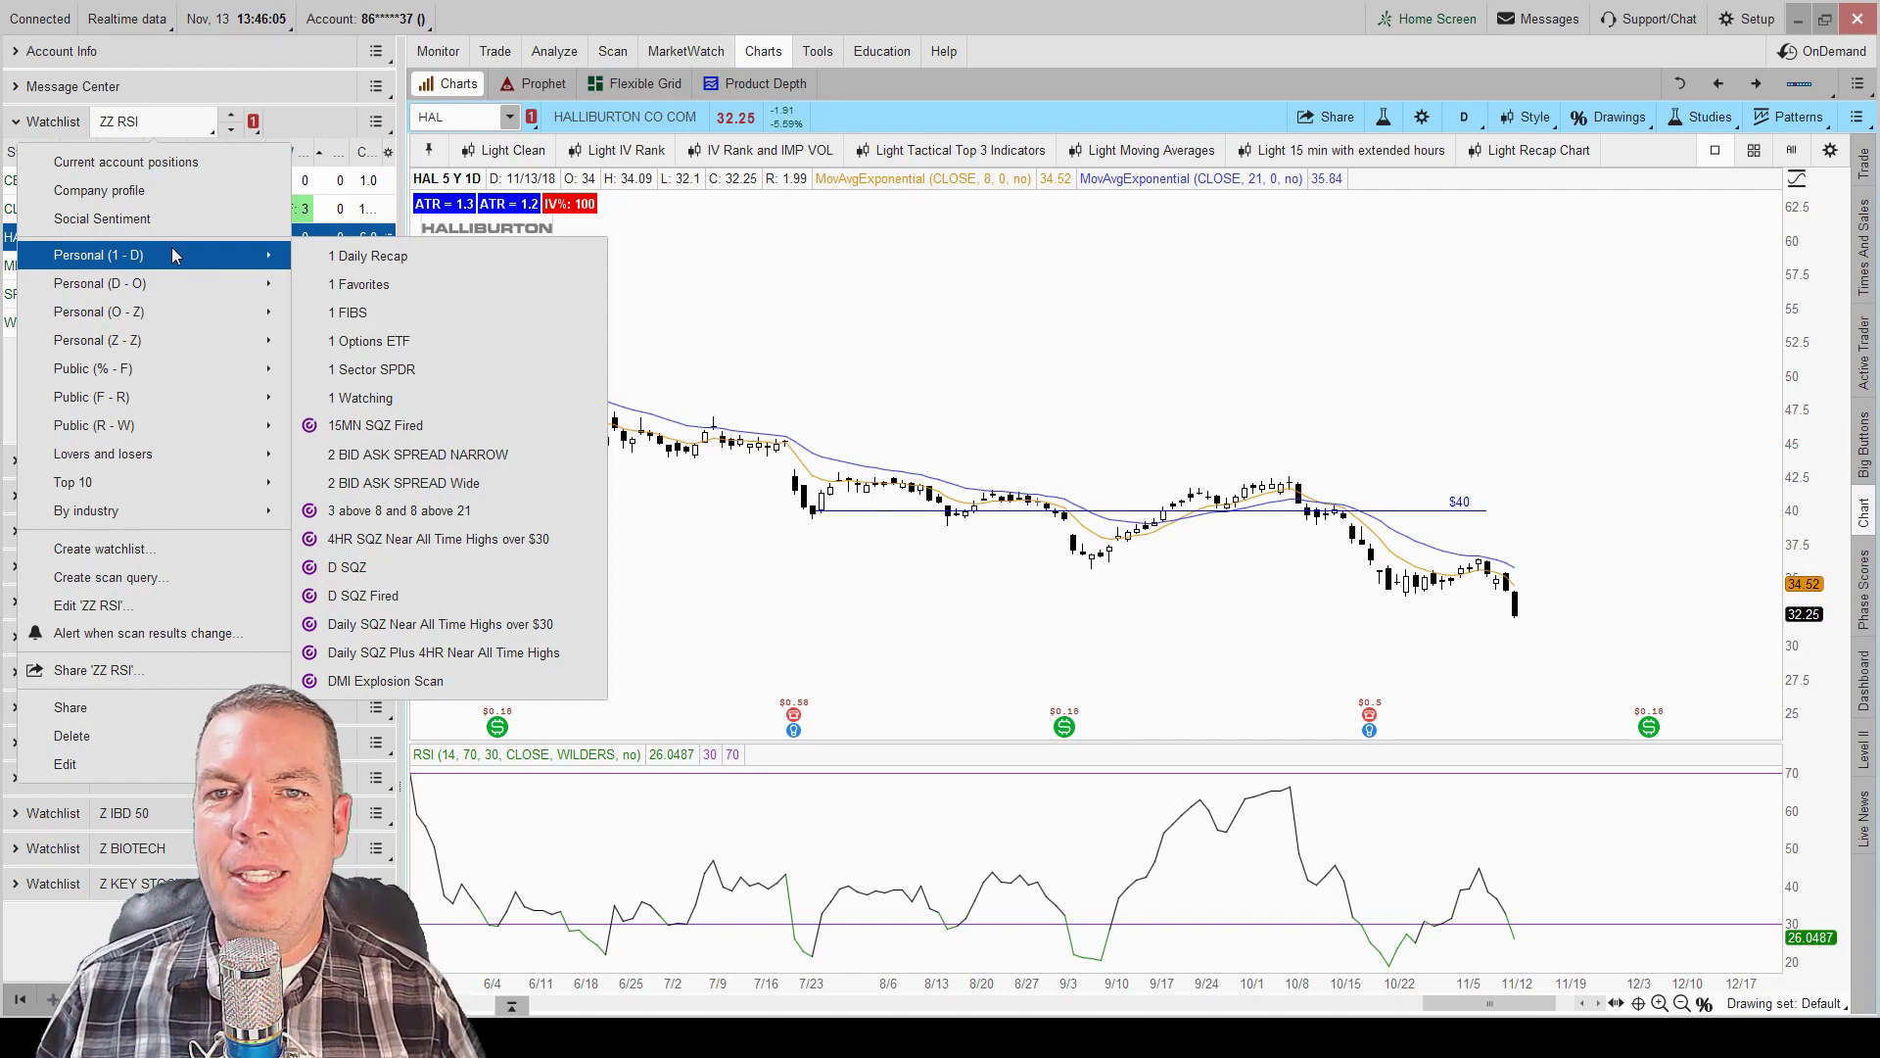
Close the watchlist list and reopen the ZZ RSI scan showing its Ask, Average_Volume and RSICrossover filters.
left_click(621, 56)
left_click(613, 52)
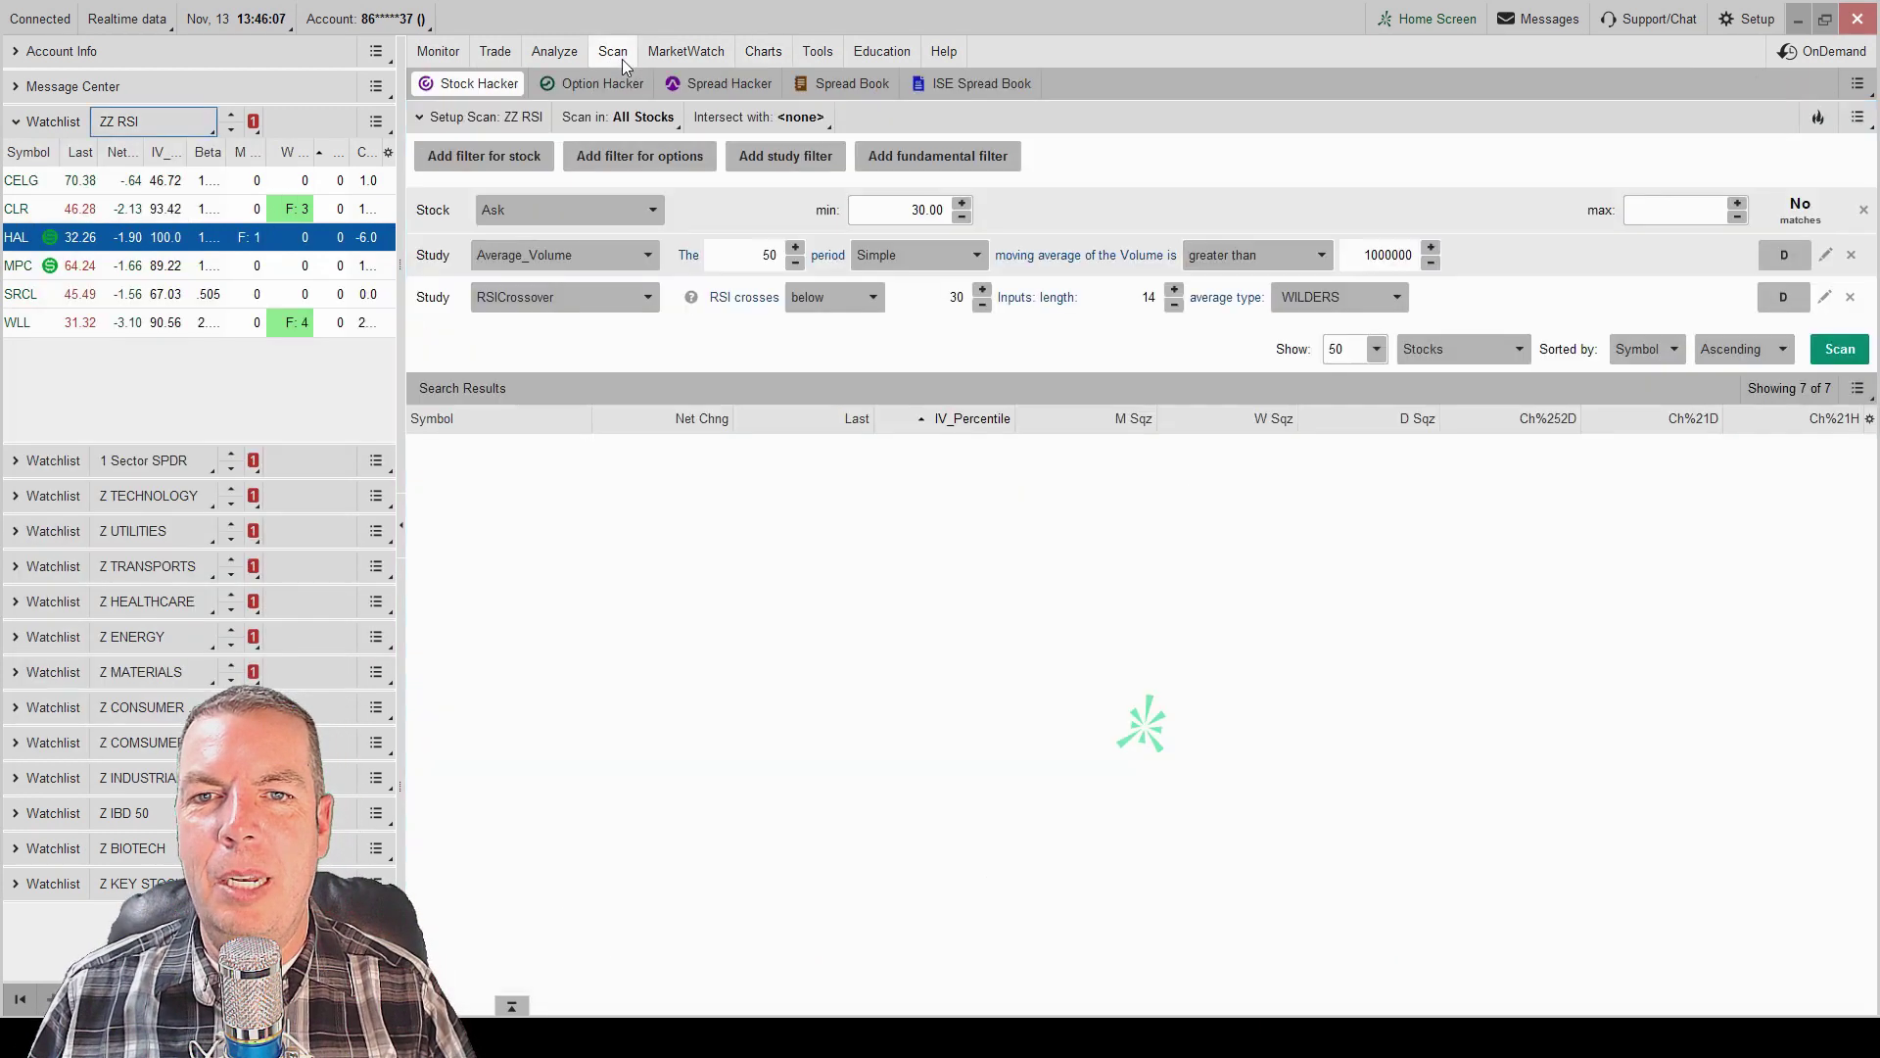